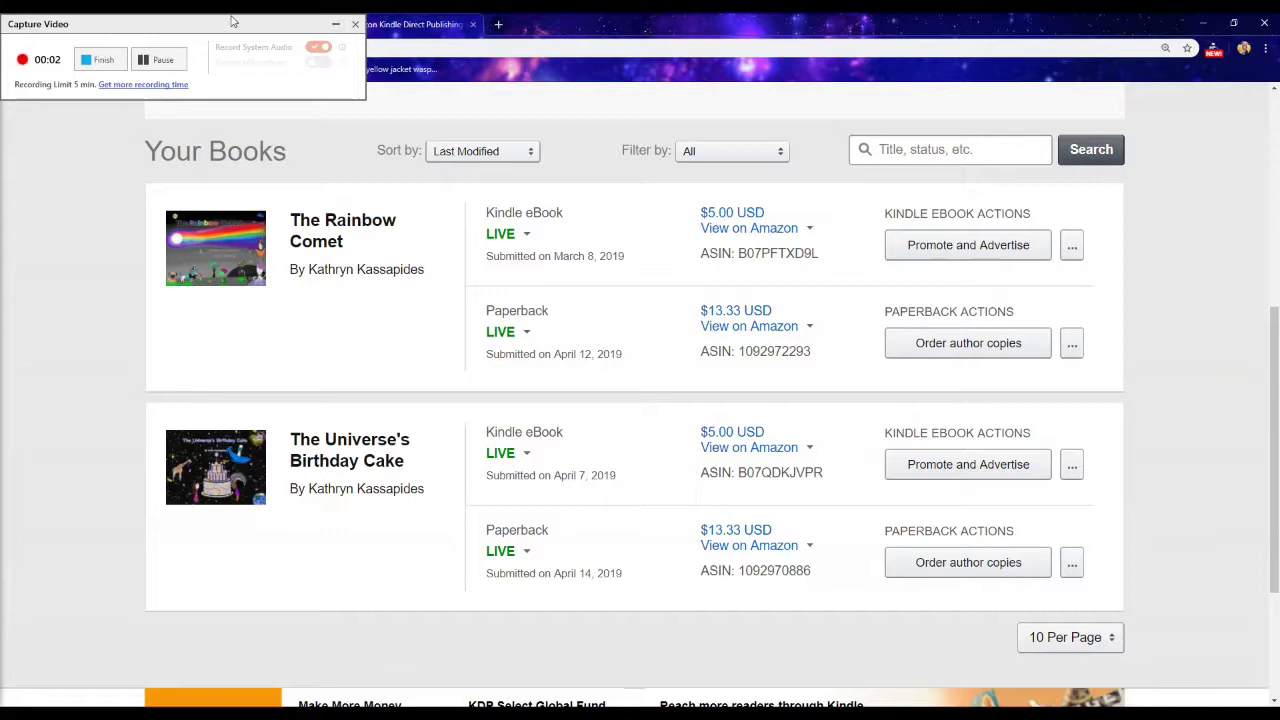
# Step: Look over the published titles and the new-title options on the Kindle Direct Publishing bookshelf
pyautogui.click(336, 23)
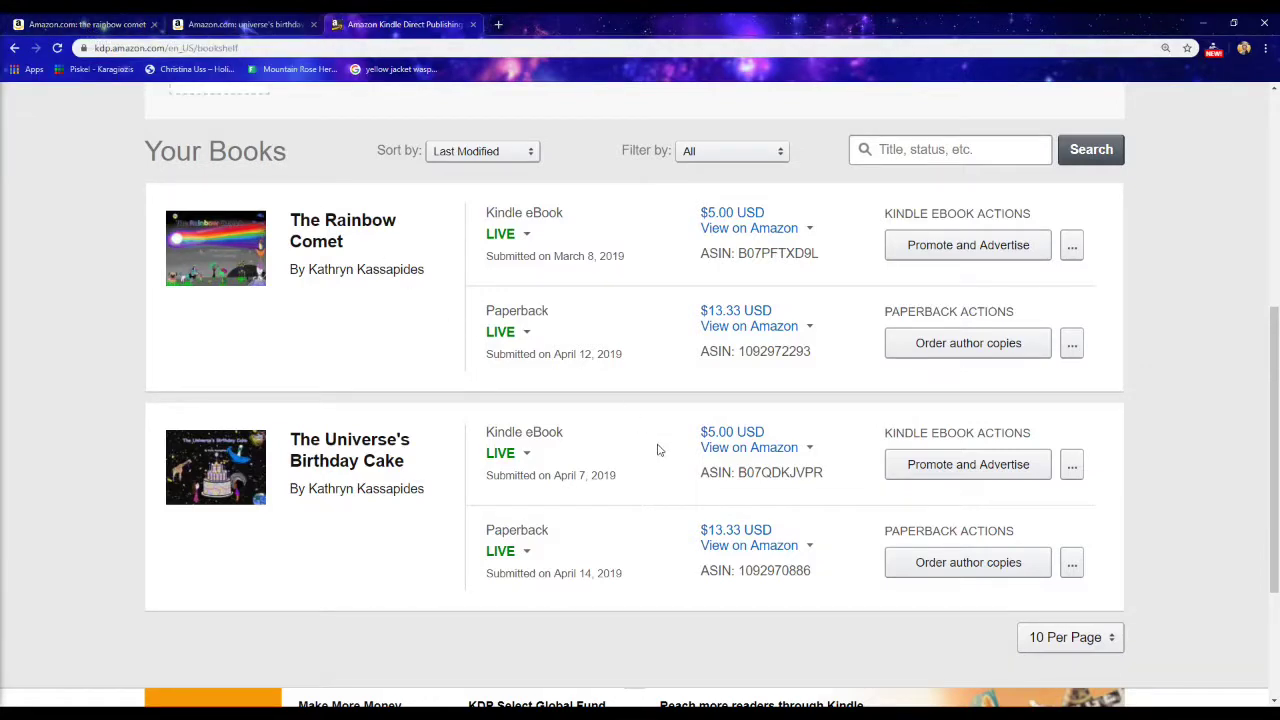
pyautogui.scroll(1, 660, 454)
pyautogui.scroll(4, 660, 454)
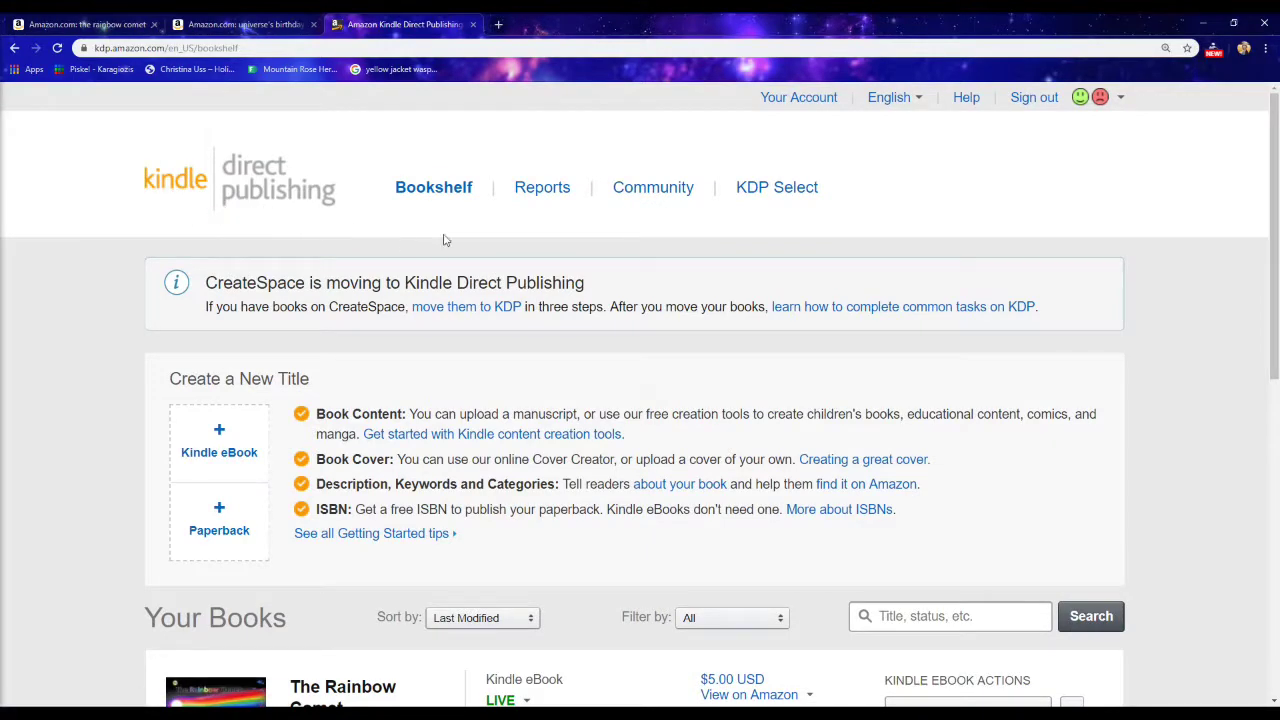
pyautogui.scroll(-5, 456, 215)
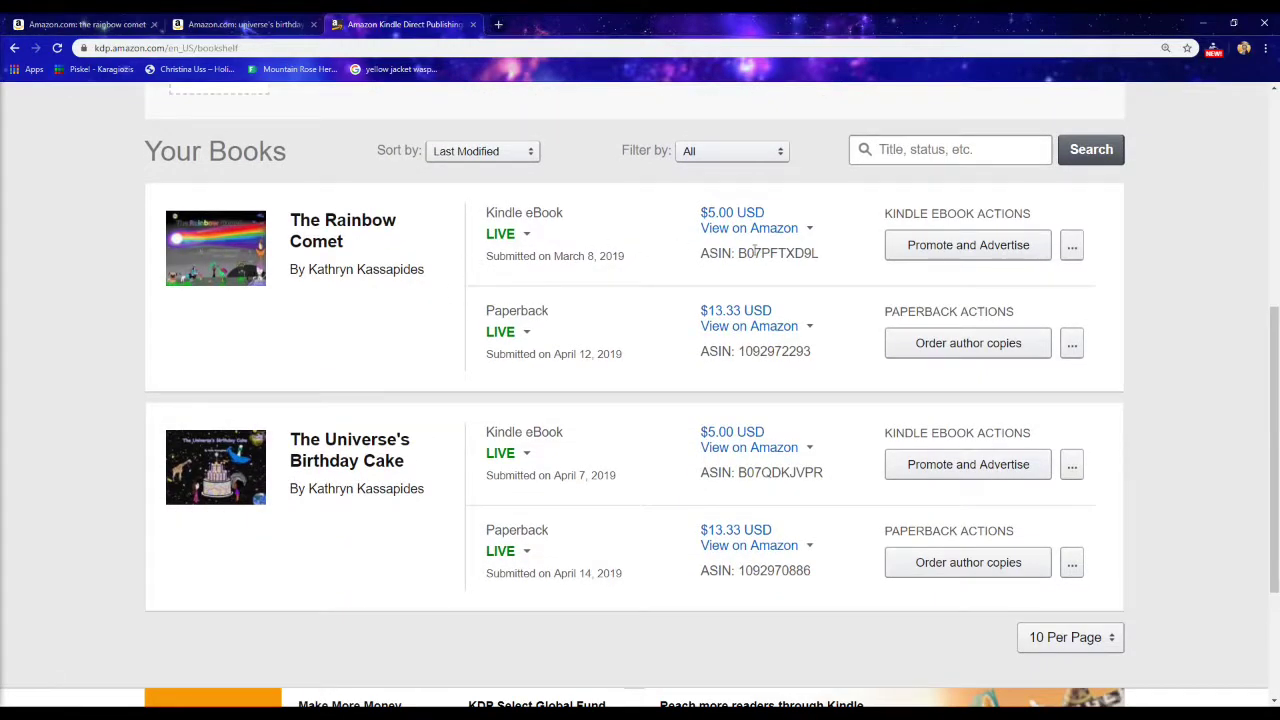
# Step: Open the Amazon product page of The Rainbow Comet paperback and dismiss the Kindle Unlimited offer
pyautogui.click(72, 27)
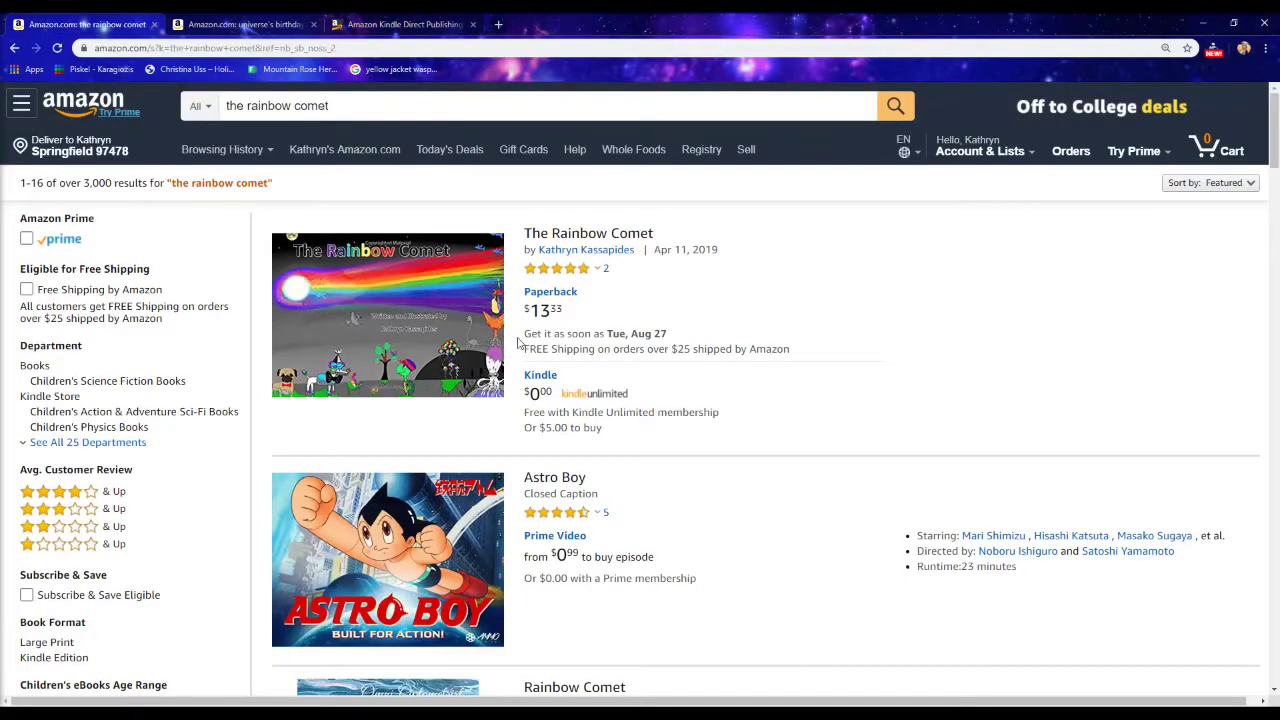
pyautogui.click(448, 318)
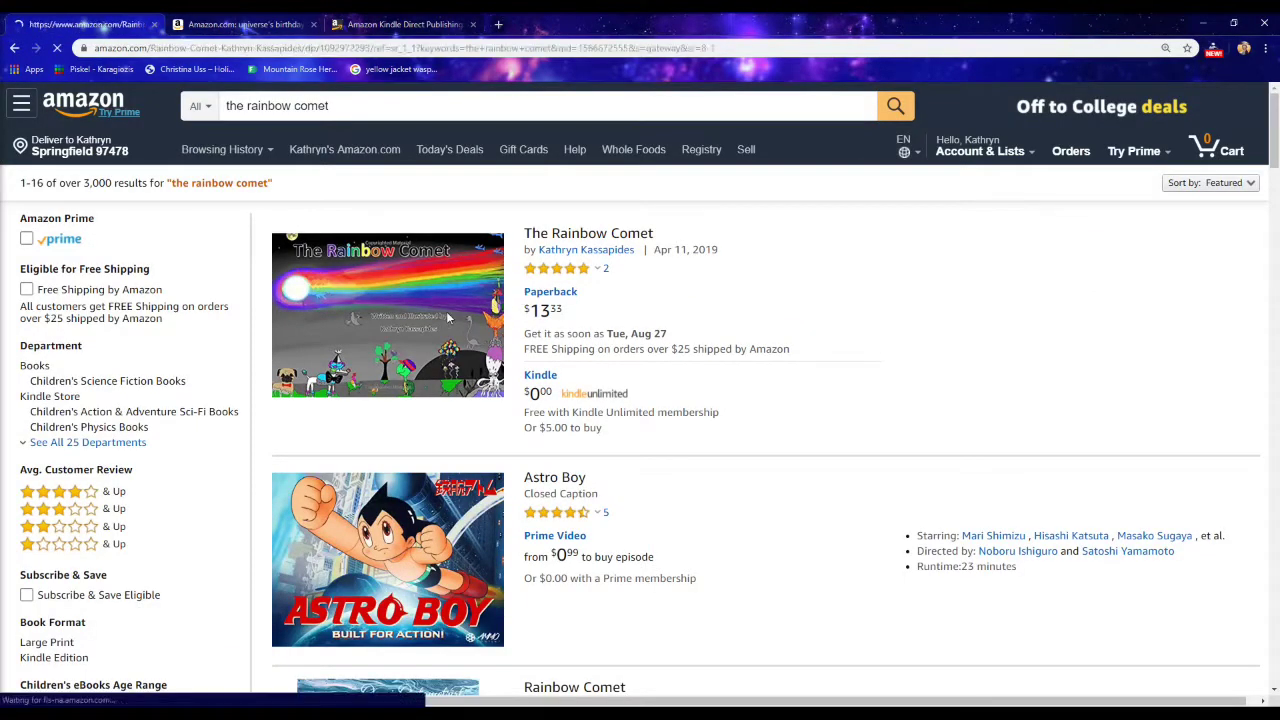
pyautogui.scroll(-1, 268, 343)
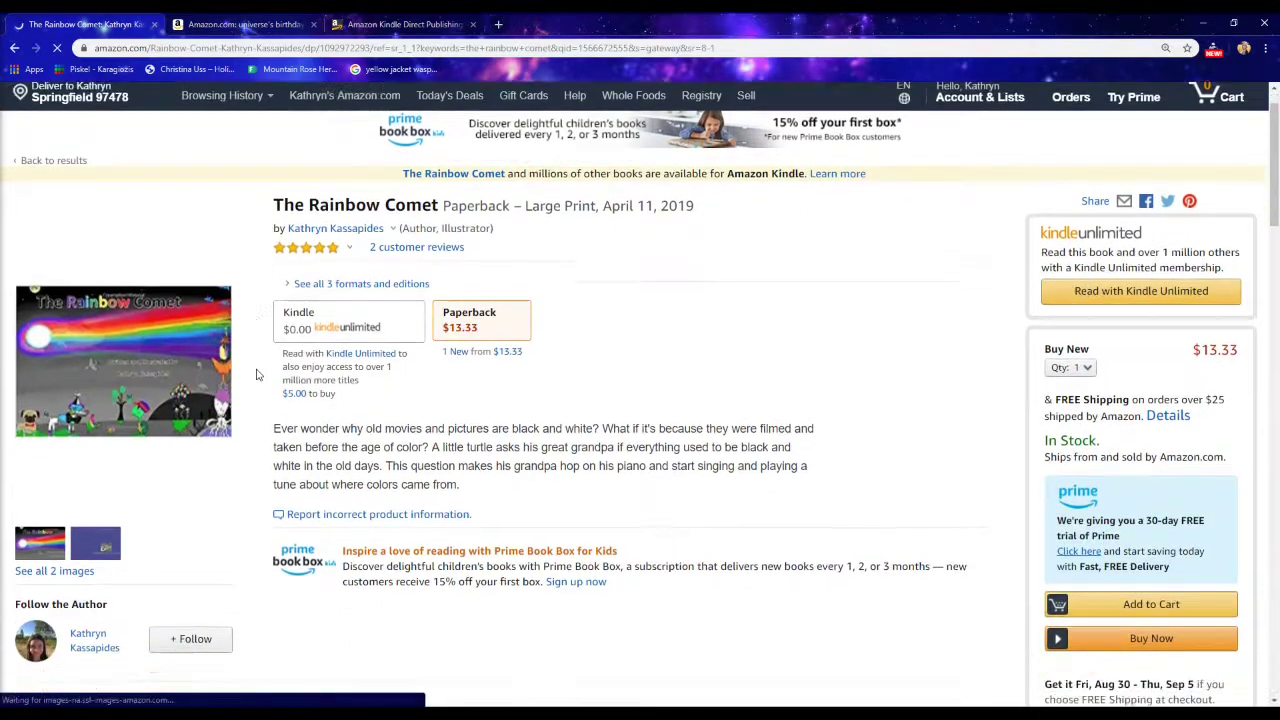
pyautogui.scroll(-1, 849, 295)
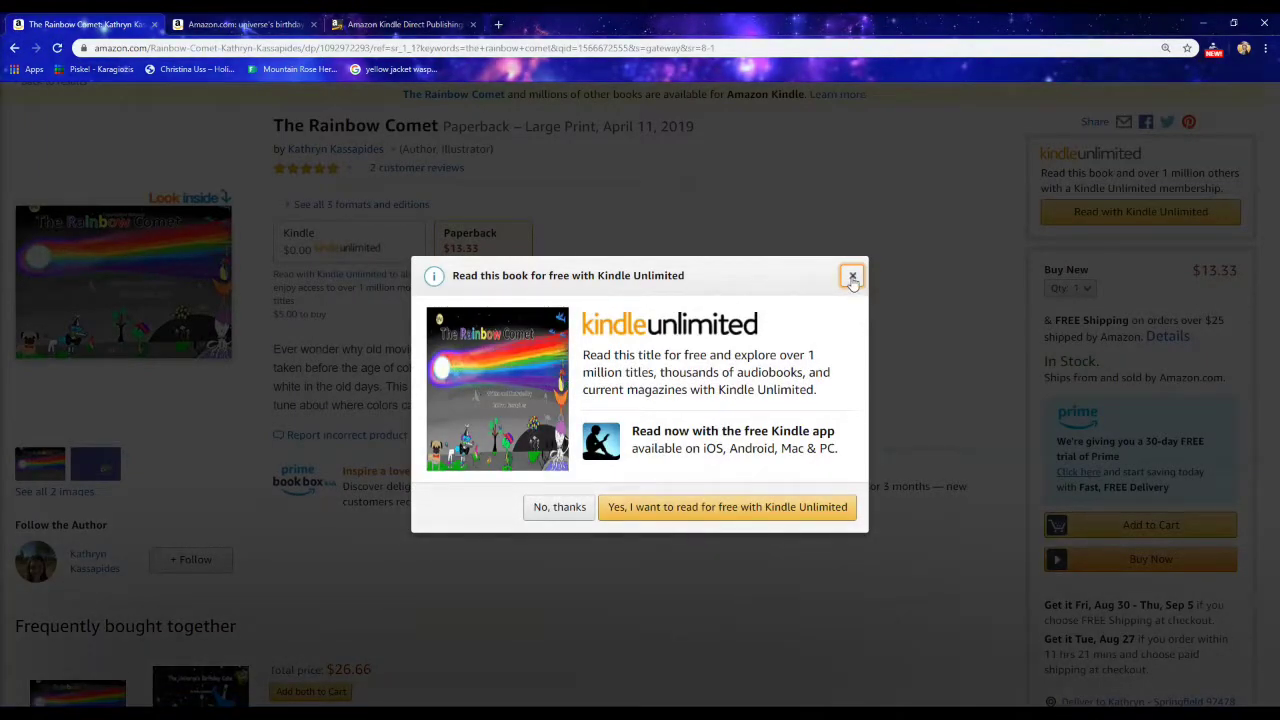
pyautogui.click(852, 277)
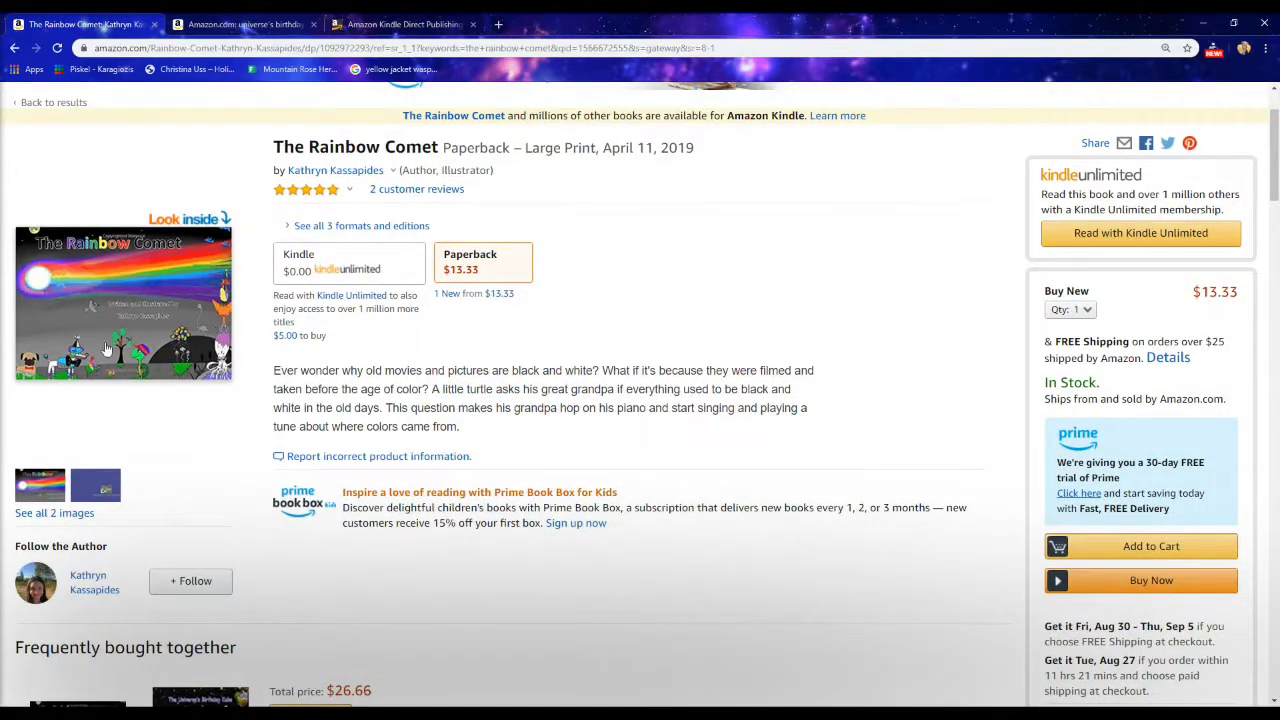
# Step: Page through the Look Inside preview of The Rainbow Comet from front to back cover, then close it
pyautogui.click(107, 348)
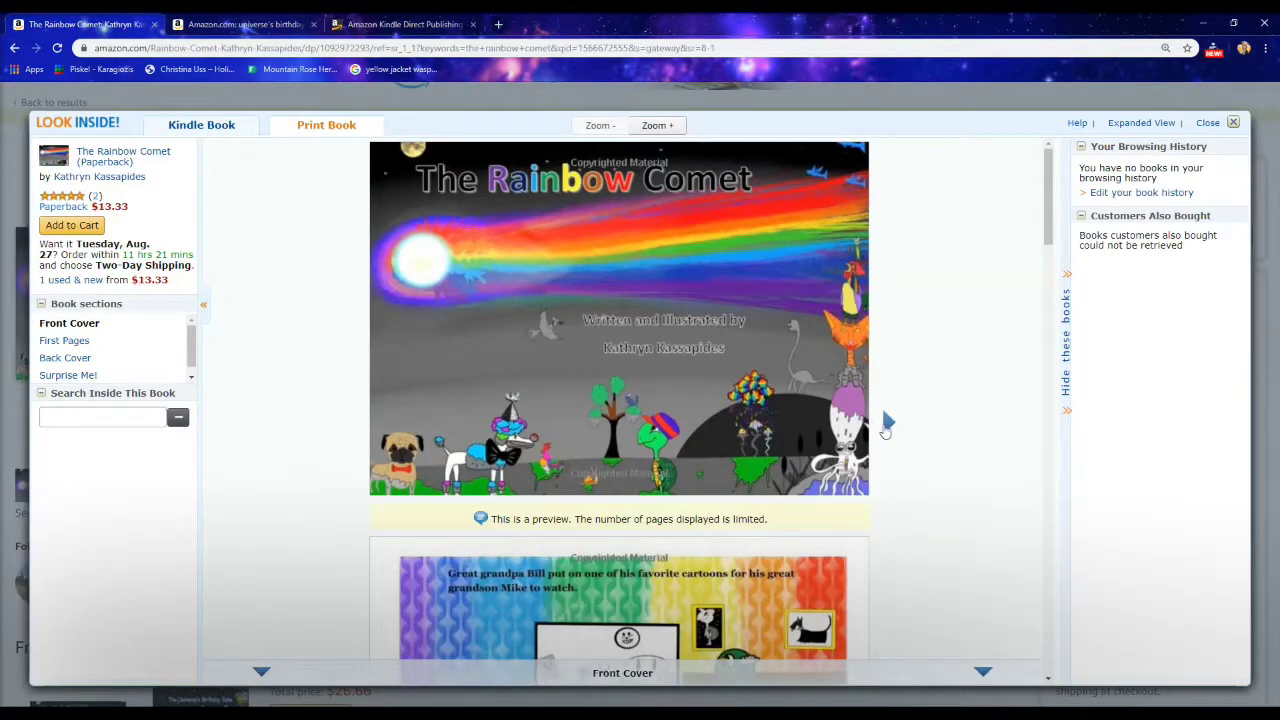
pyautogui.click(887, 426)
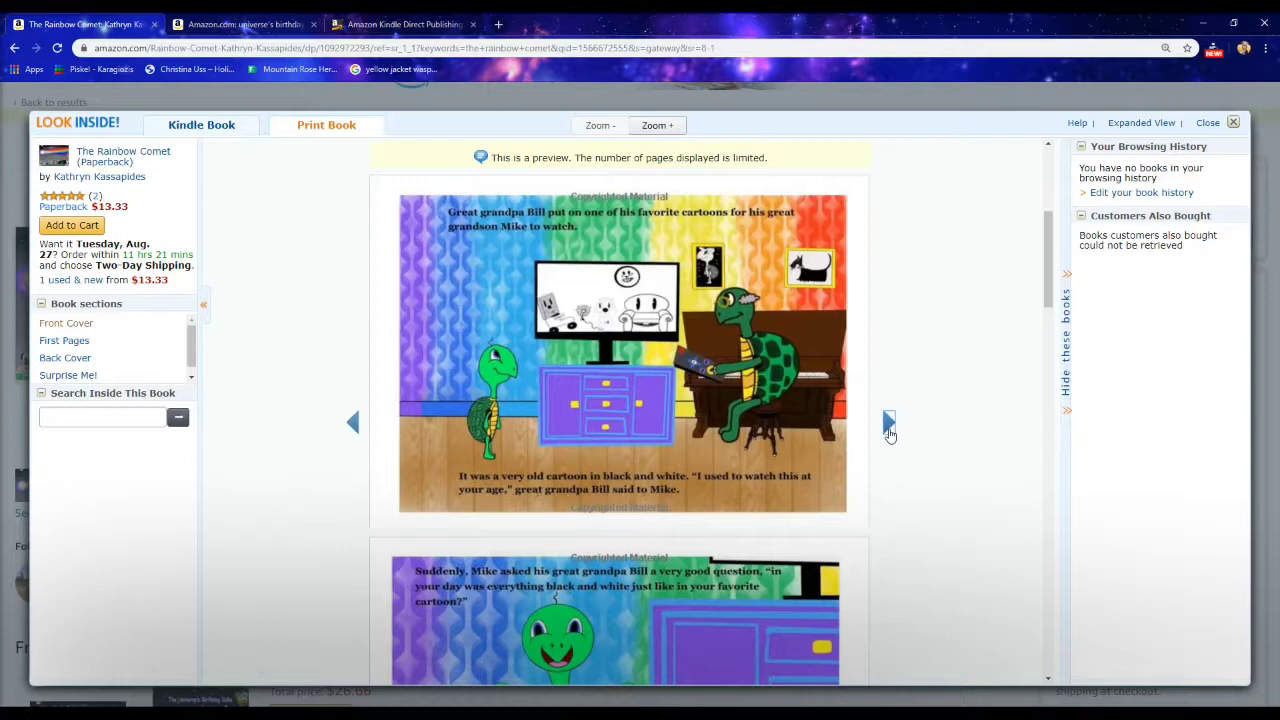
pyautogui.scroll(-8, 889, 428)
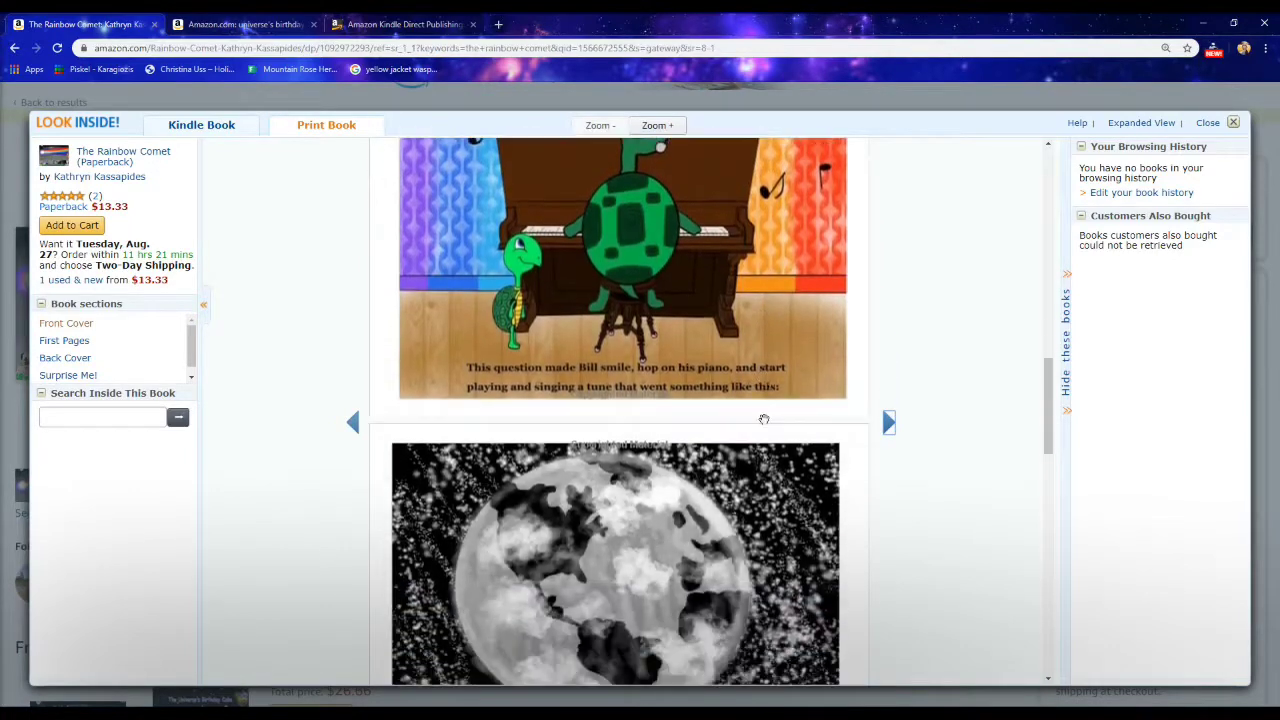
pyautogui.scroll(-5, 763, 419)
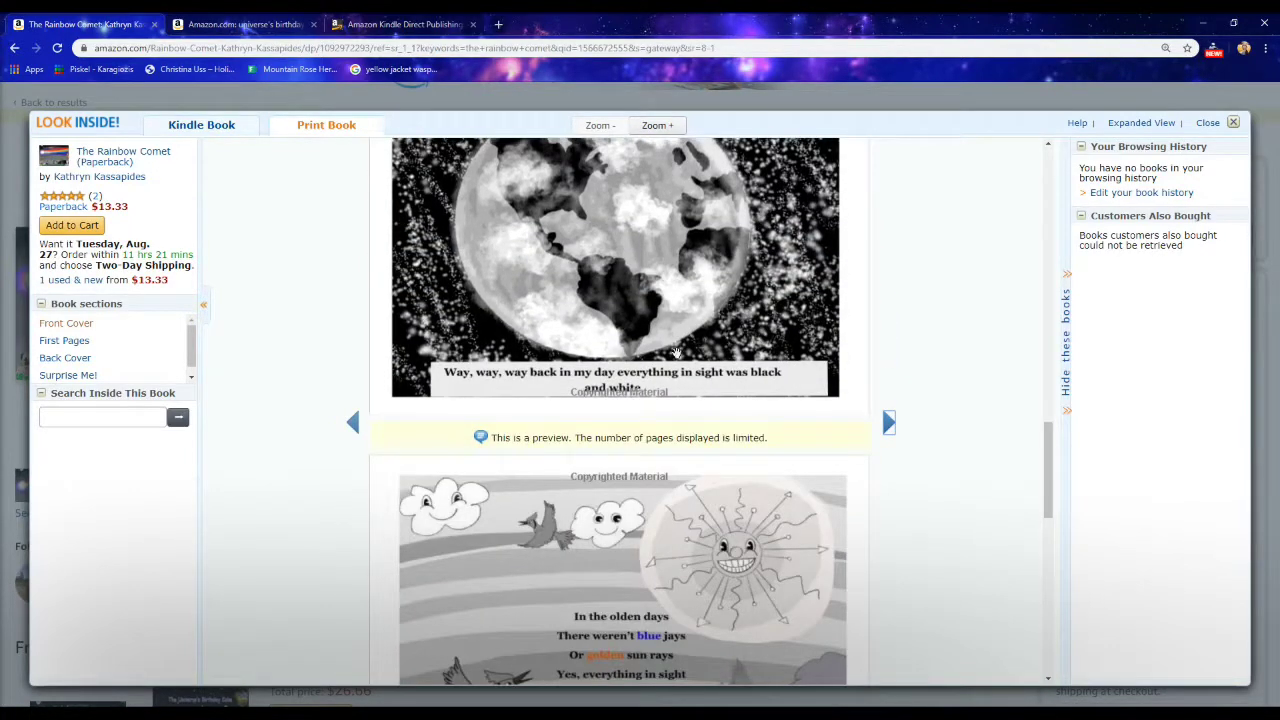
pyautogui.scroll(-3, 676, 352)
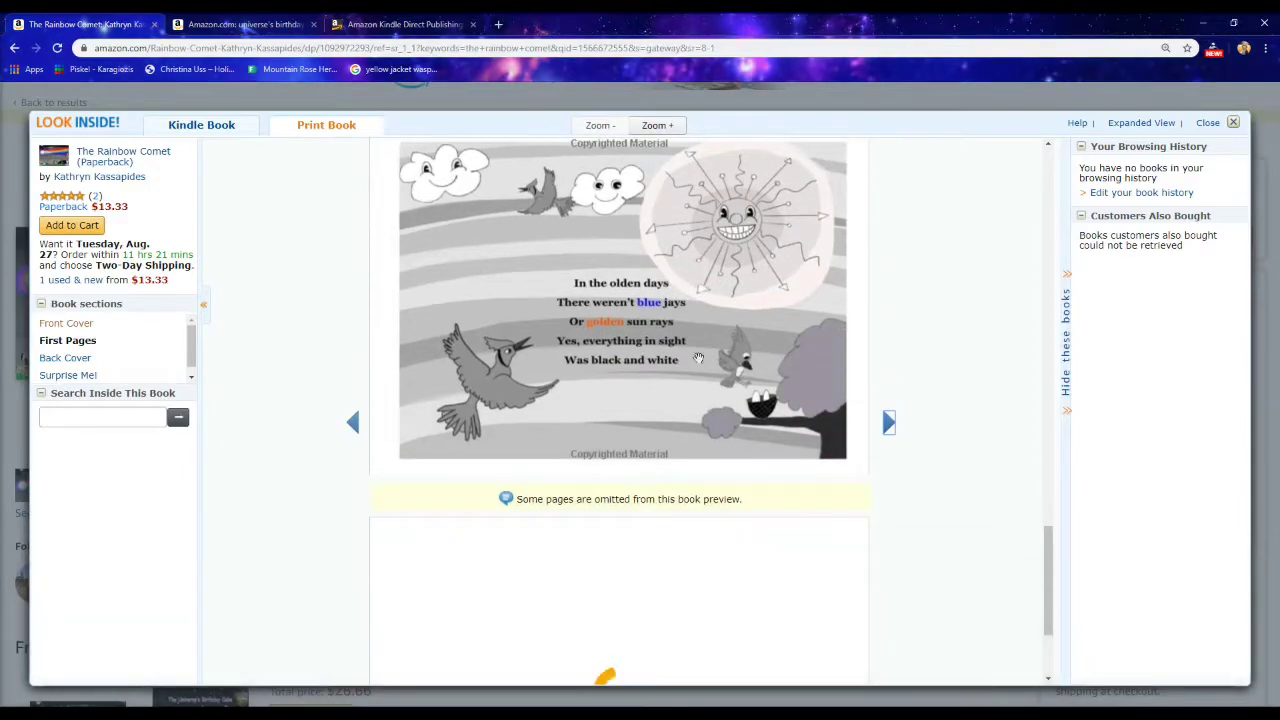
pyautogui.scroll(-3, 698, 358)
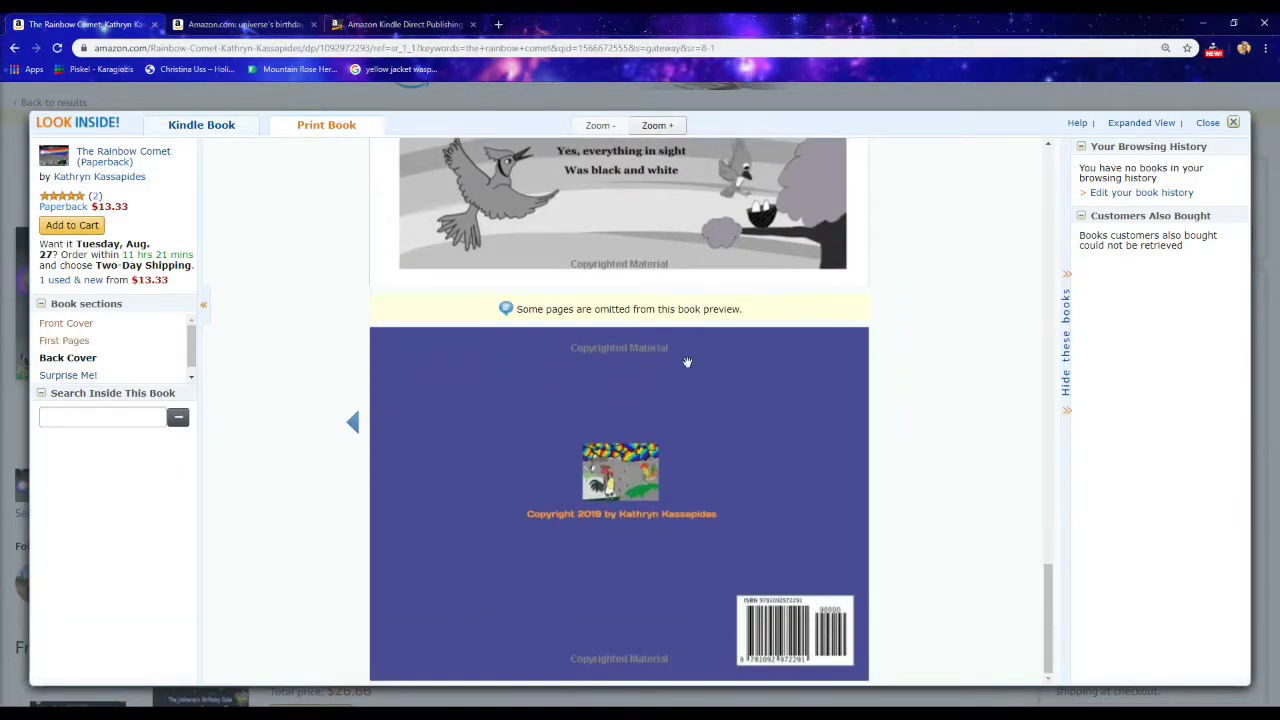
pyautogui.click(1233, 123)
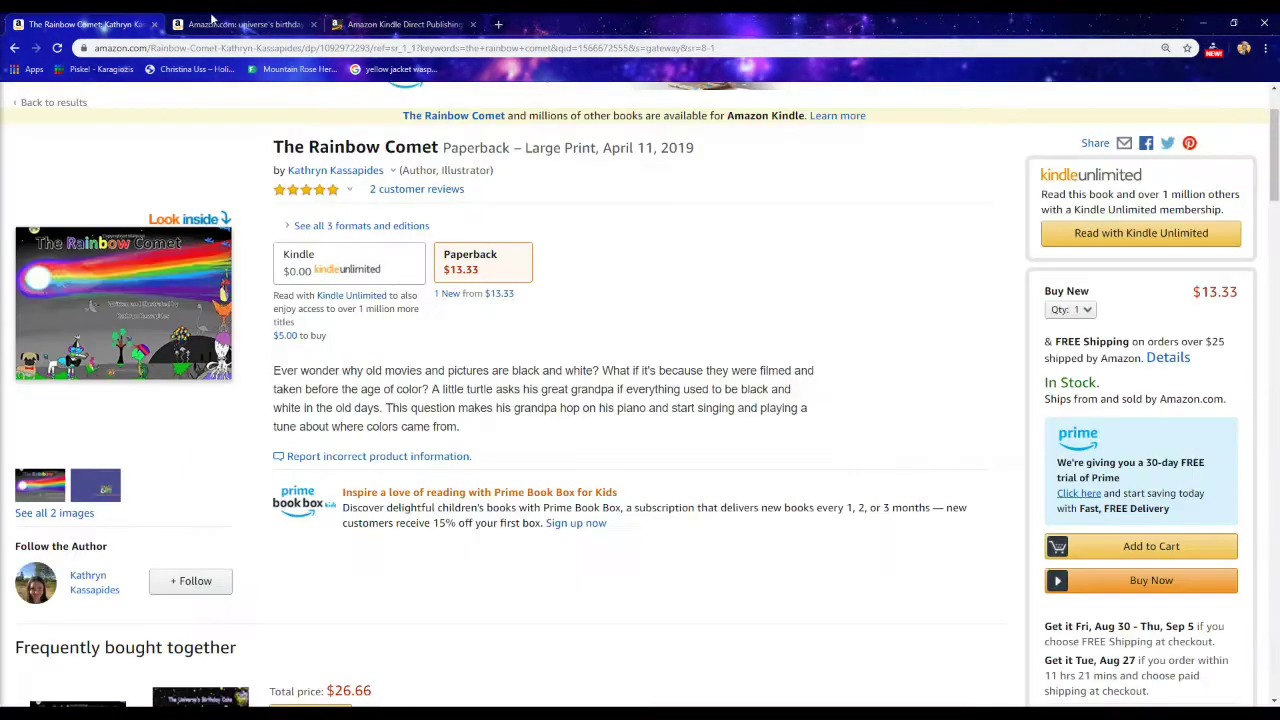
# Step: Open the Amazon product page of The Universe's Birthday Cake from its search results
pyautogui.click(214, 25)
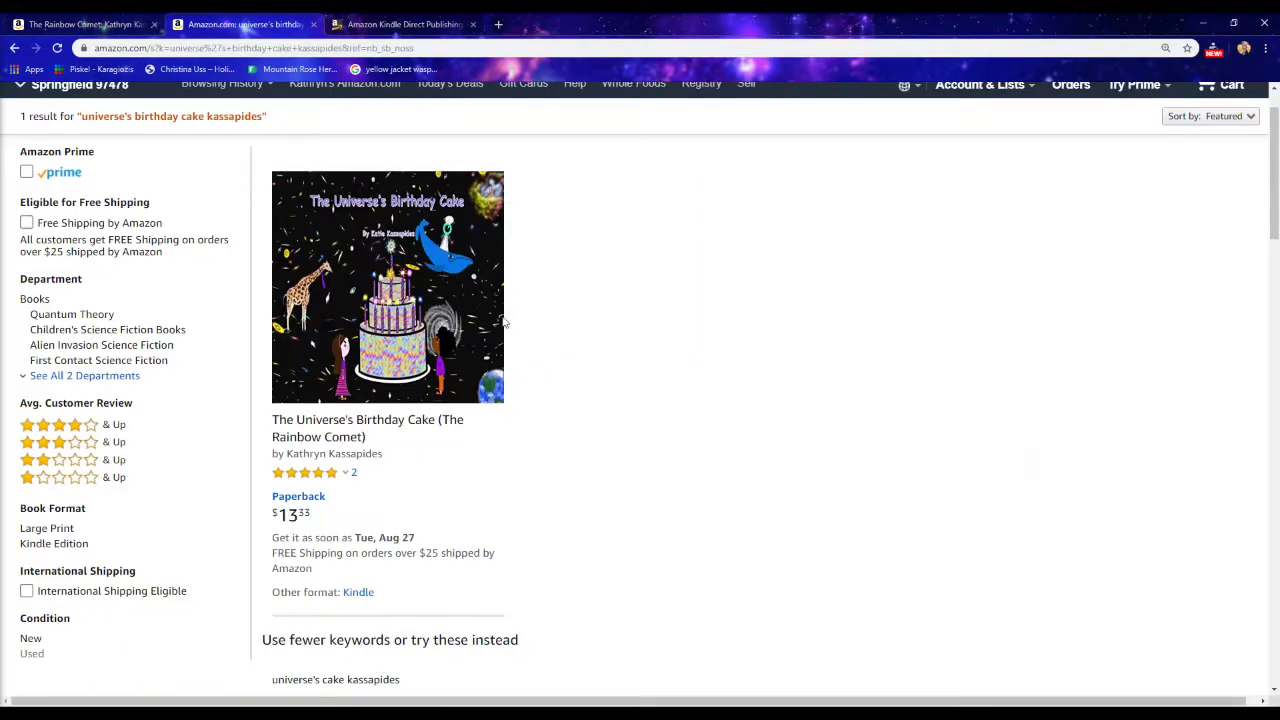
pyautogui.click(372, 321)
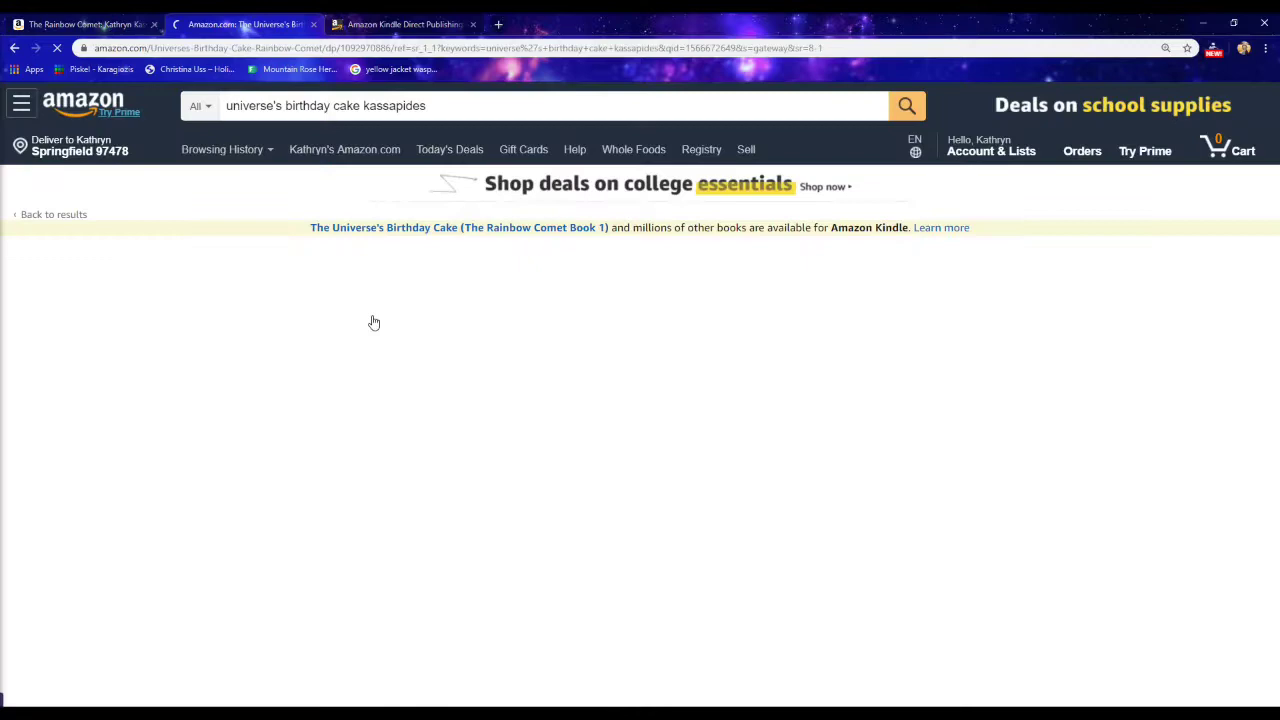
pyautogui.scroll(-1, 300, 380)
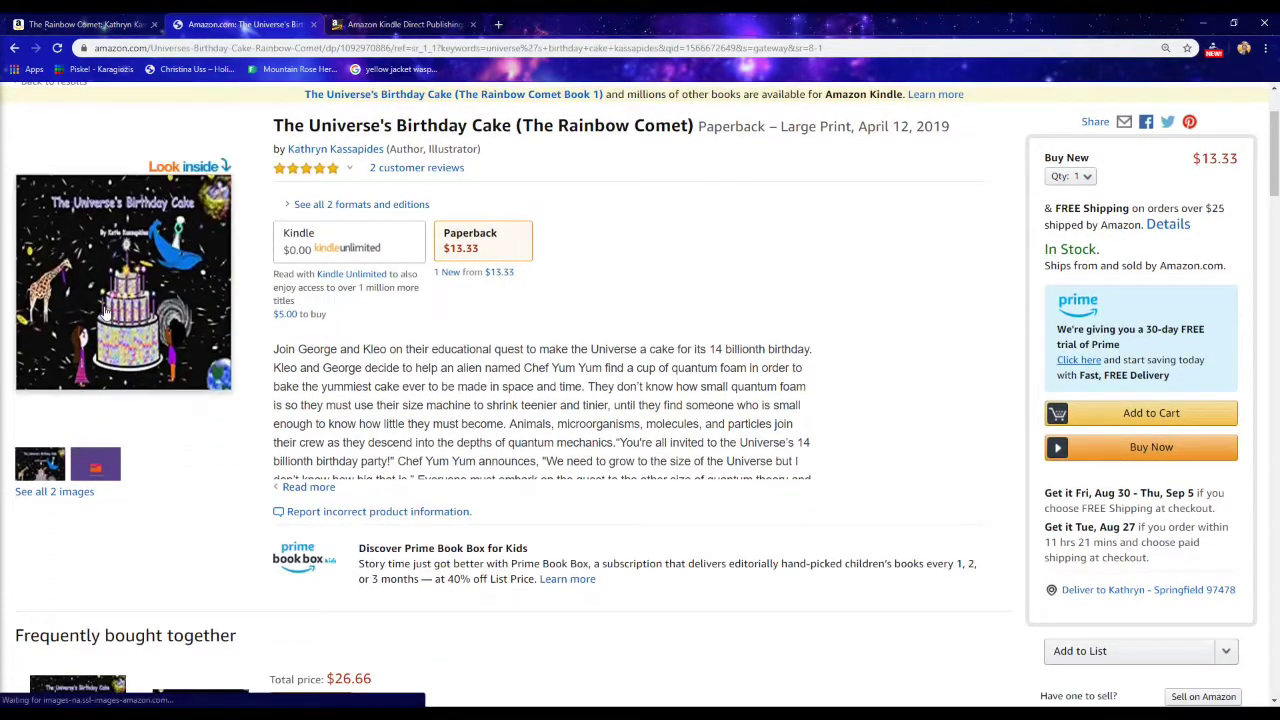
# Step: Read through the Look Inside preview of The Universe's Birthday Cake to the back cover and close it
pyautogui.click(107, 312)
pyautogui.scroll(-3, 760, 447)
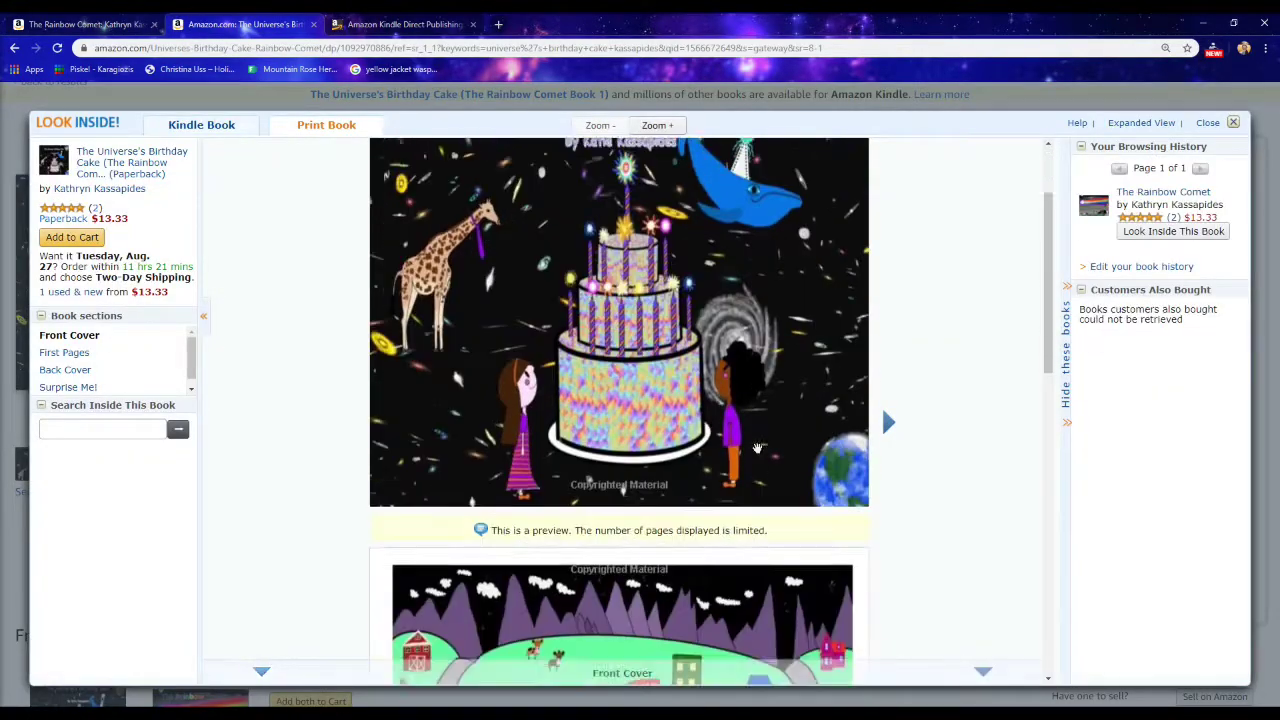
pyautogui.scroll(-5, 745, 446)
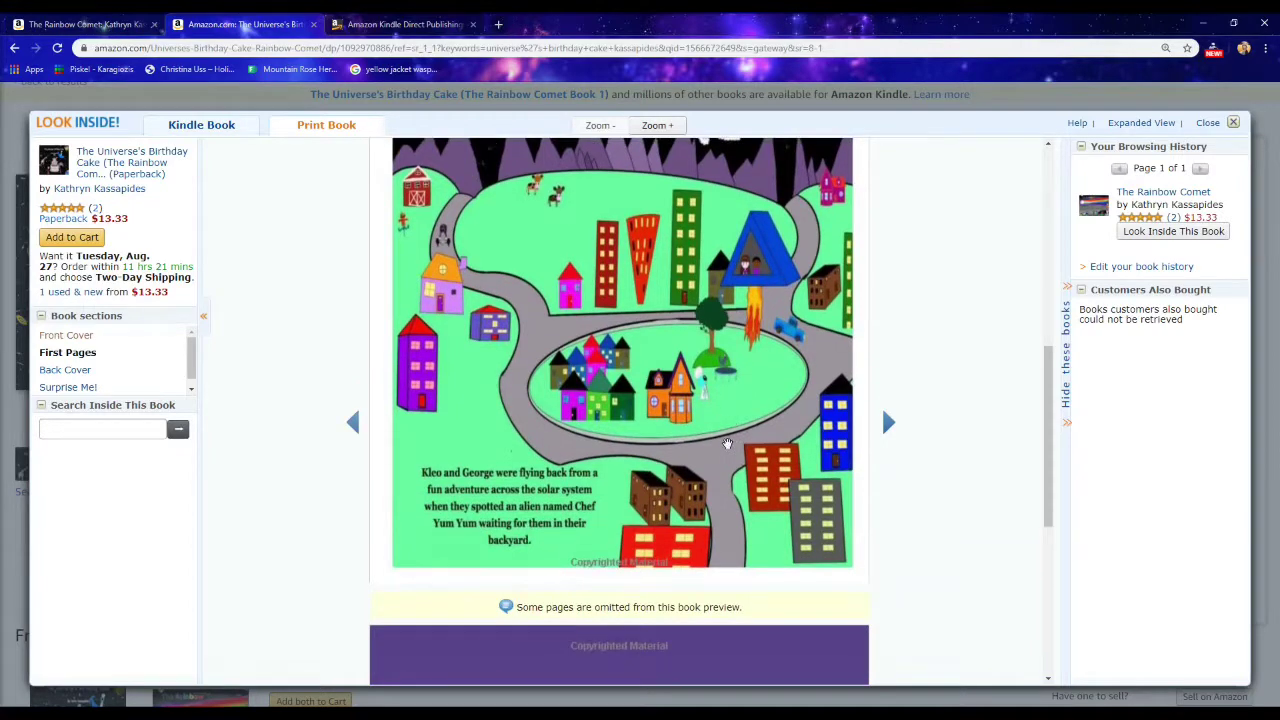
pyautogui.scroll(-5, 727, 444)
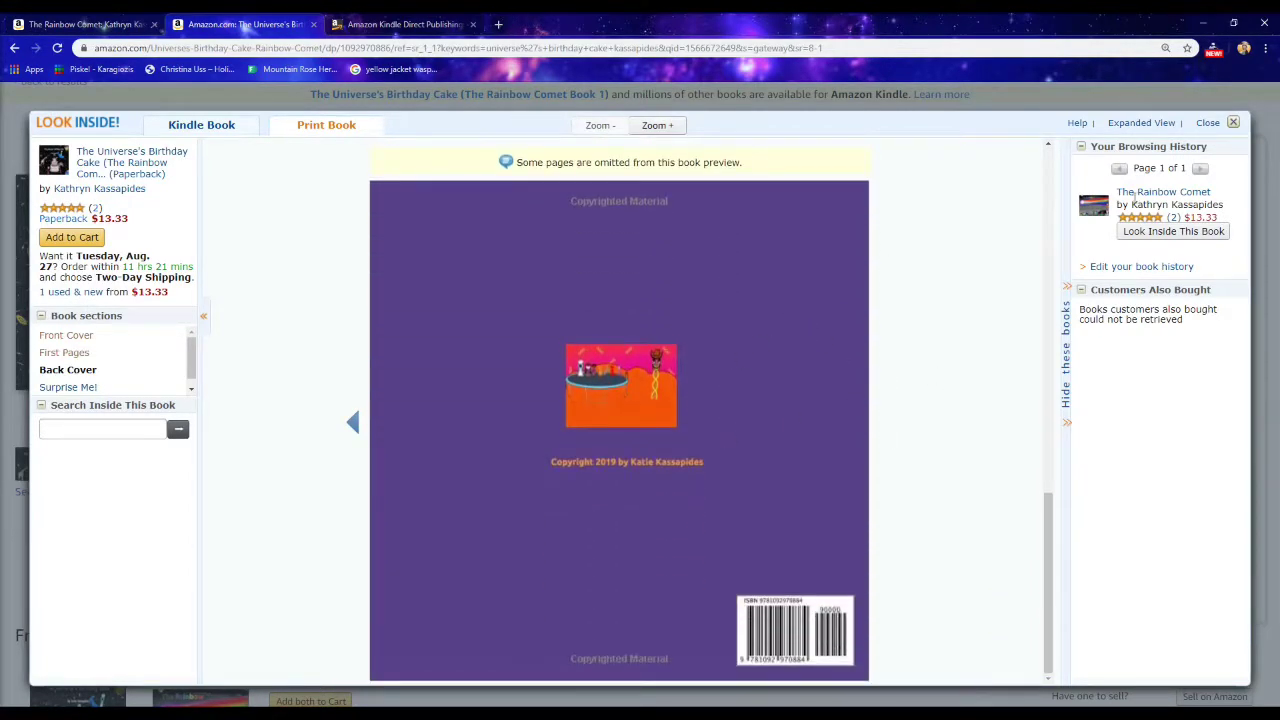
pyautogui.click(1235, 122)
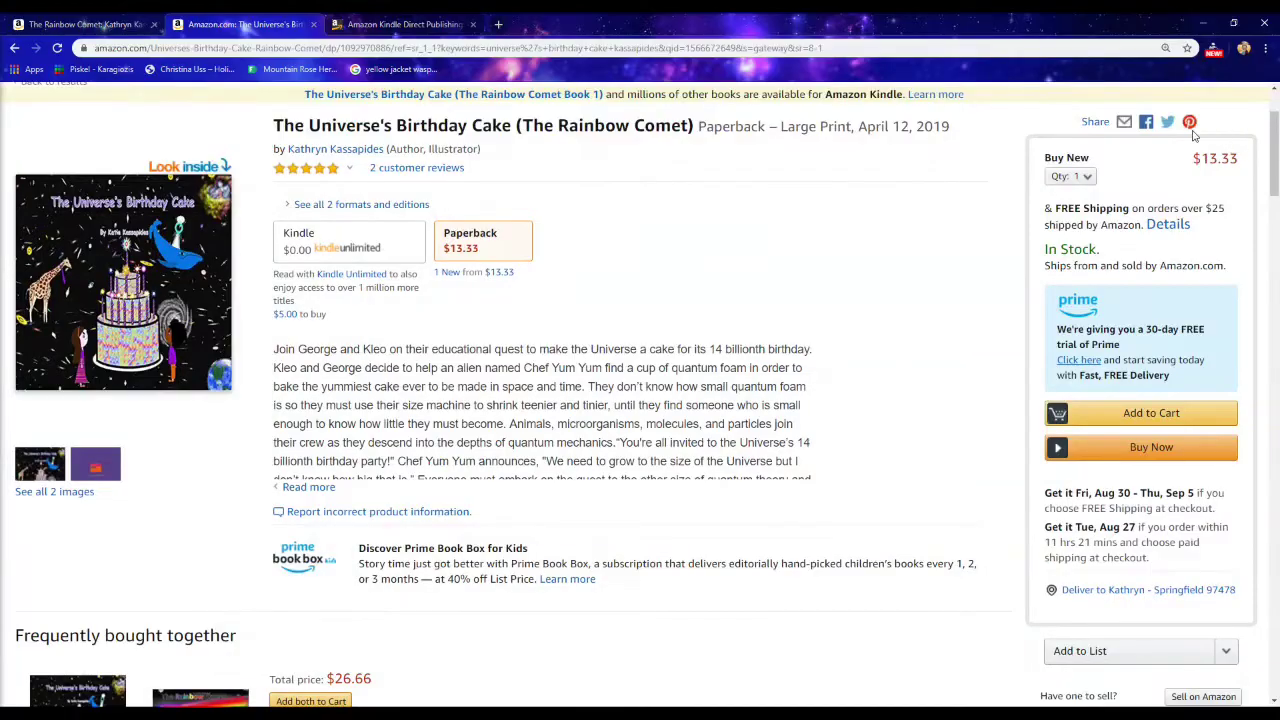
pyautogui.scroll(1, 381, 343)
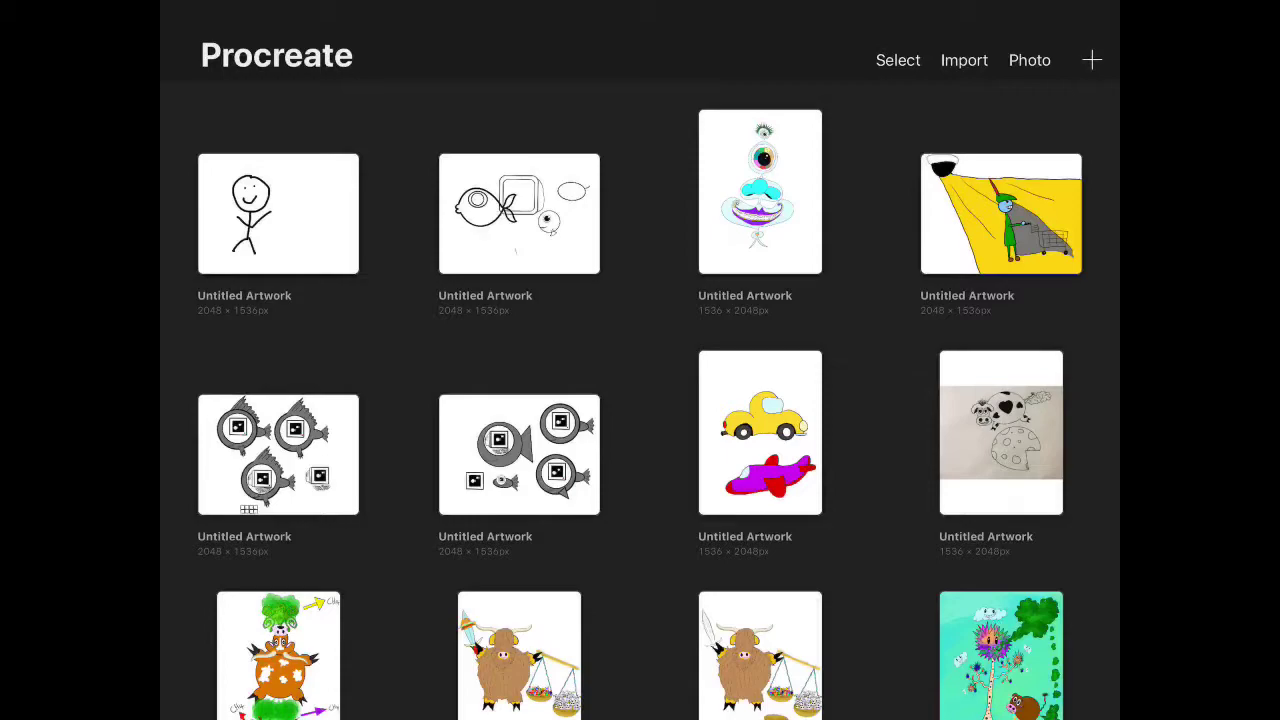
# Step: Switch to Procreate, look through the artwork gallery and create a new Screen Size canvas
pyautogui.scroll(-20, 640, 400)
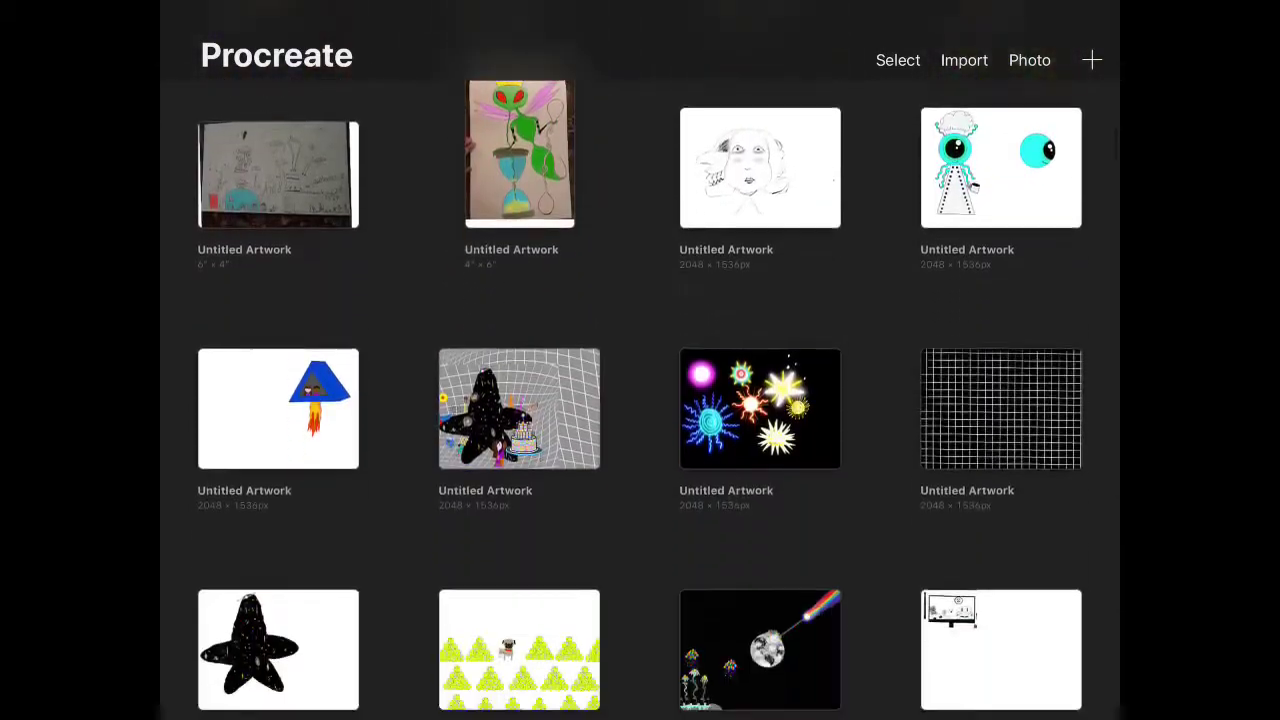
pyautogui.scroll(5, 640, 400)
pyautogui.scroll(-6, 640, 400)
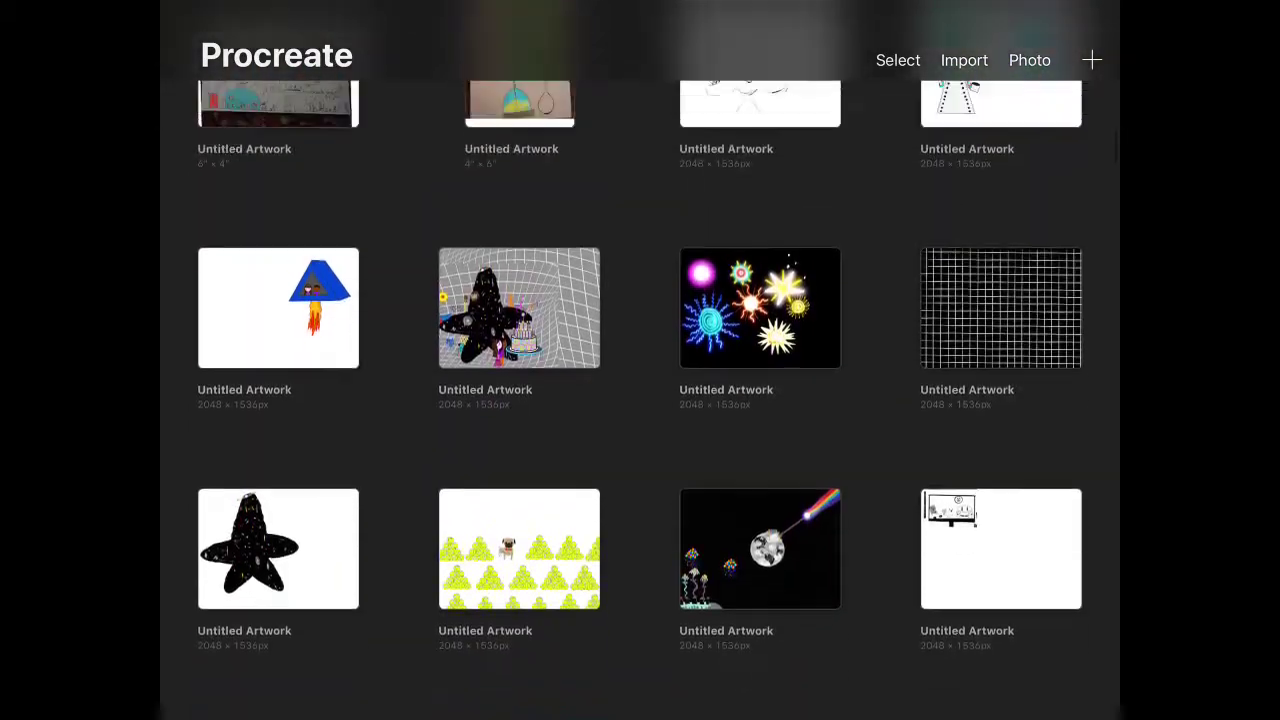
pyautogui.scroll(5, 640, 400)
pyautogui.click(1092, 60)
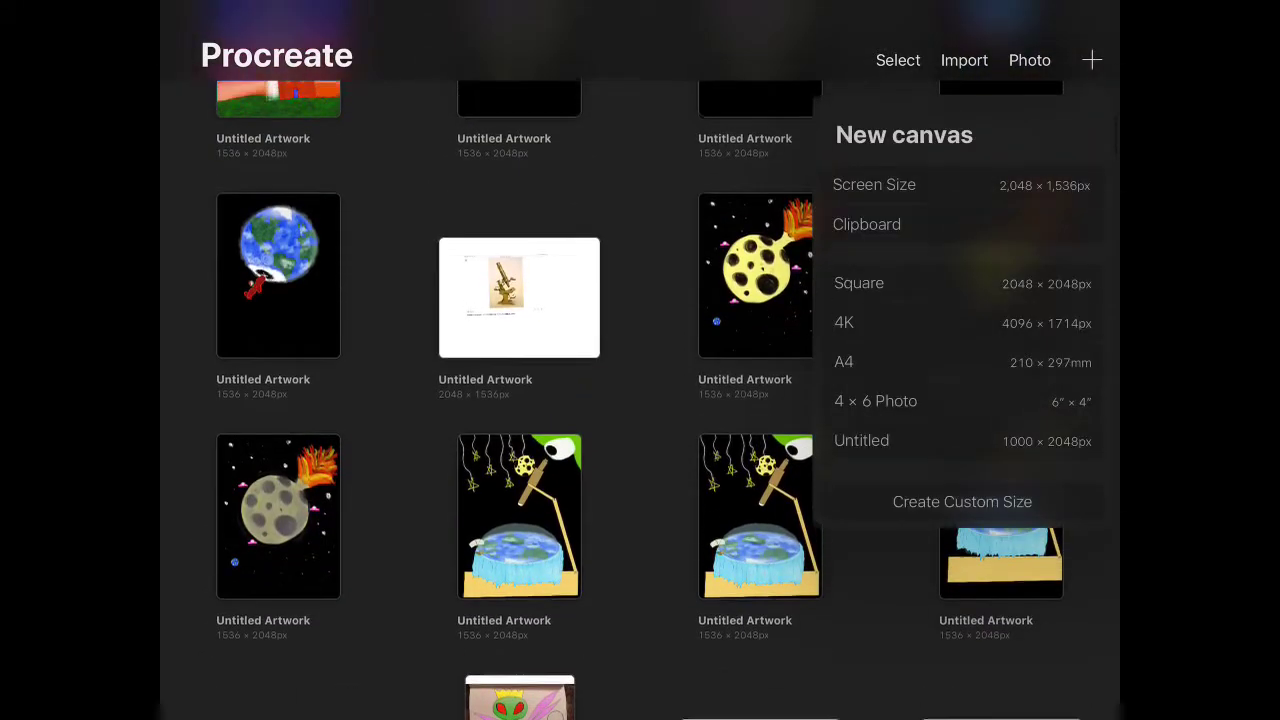
pyautogui.click(874, 184)
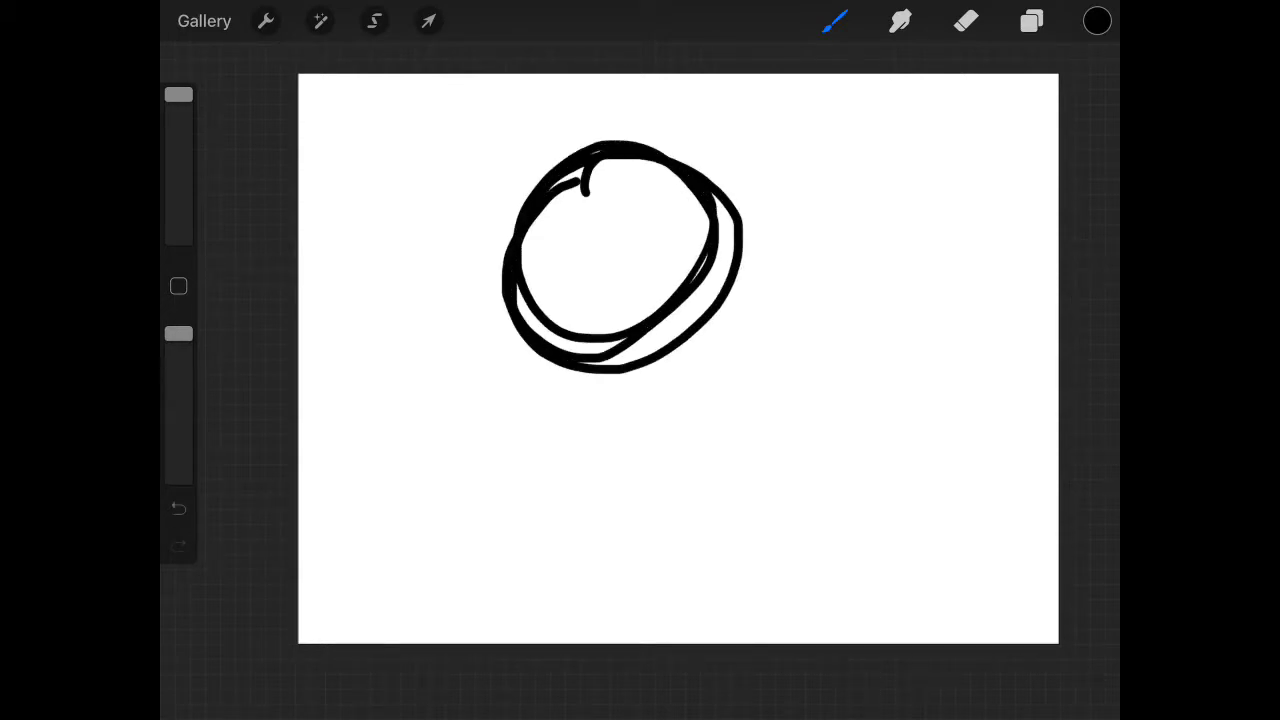
# Step: Draw a toothy smile inside the black circle and add a stick-figure body with arms and legs below the head
pyautogui.moveTo(564, 262); pyautogui.dragTo(676, 256)
pyautogui.moveTo(562, 270); pyautogui.dragTo(660, 266)
pyautogui.moveTo(604, 258); pyautogui.dragTo(650, 292)
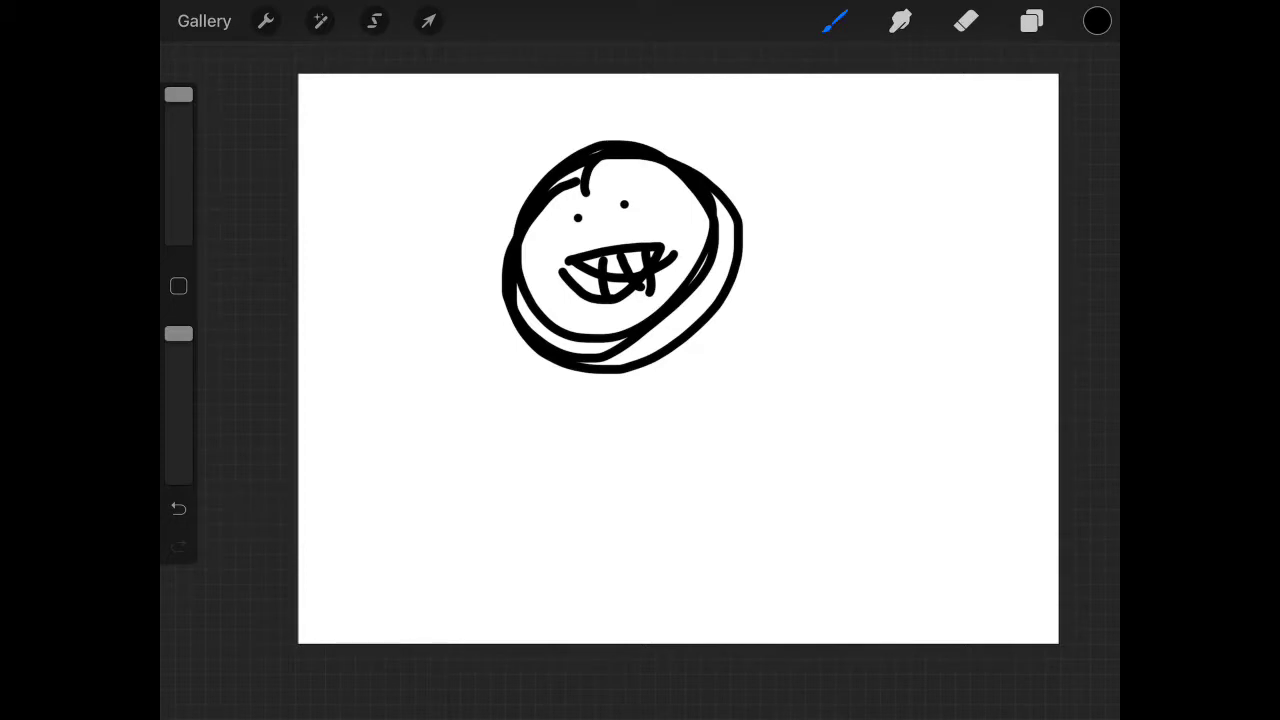
pyautogui.moveTo(598, 345)
pyautogui.mouseDown()
pyautogui.moveTo(714, 492)
pyautogui.moveTo(543, 520)
pyautogui.mouseUp()
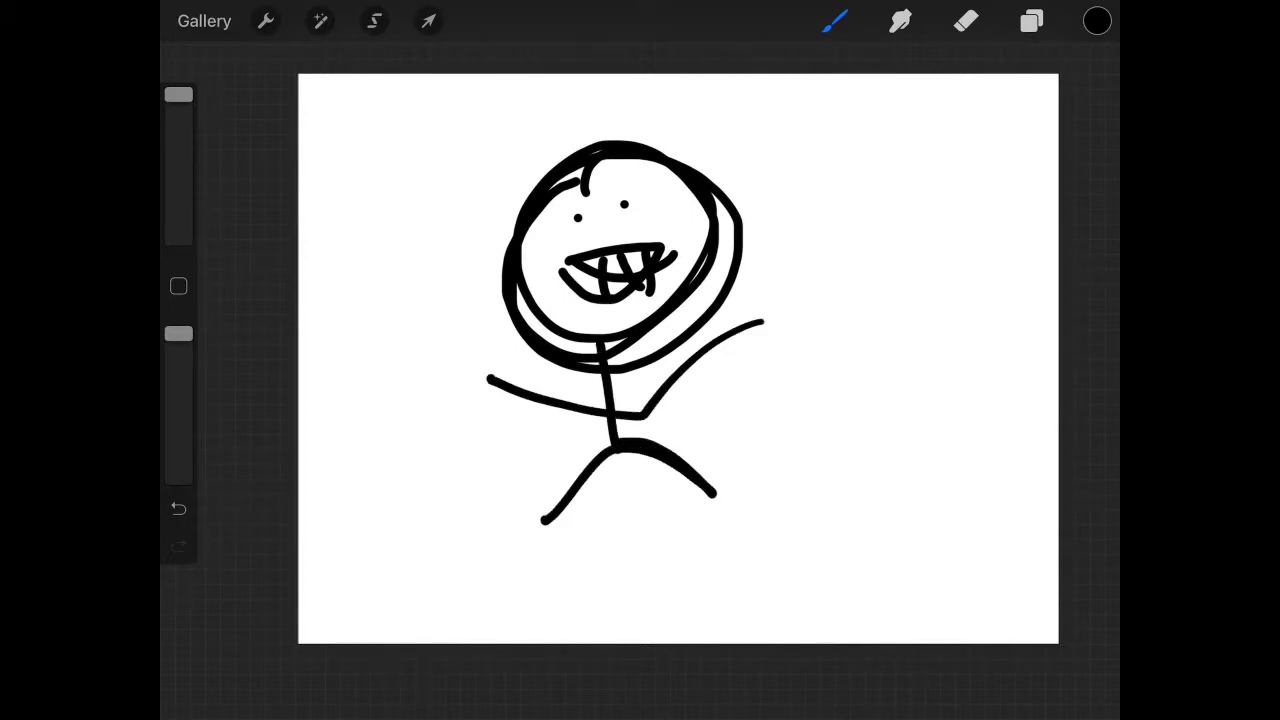
# Step: Scribble red zigzag strokes across the stick figure with the Oriental Brush from the Painting set
pyautogui.click(835, 20)
pyautogui.click(708, 249)
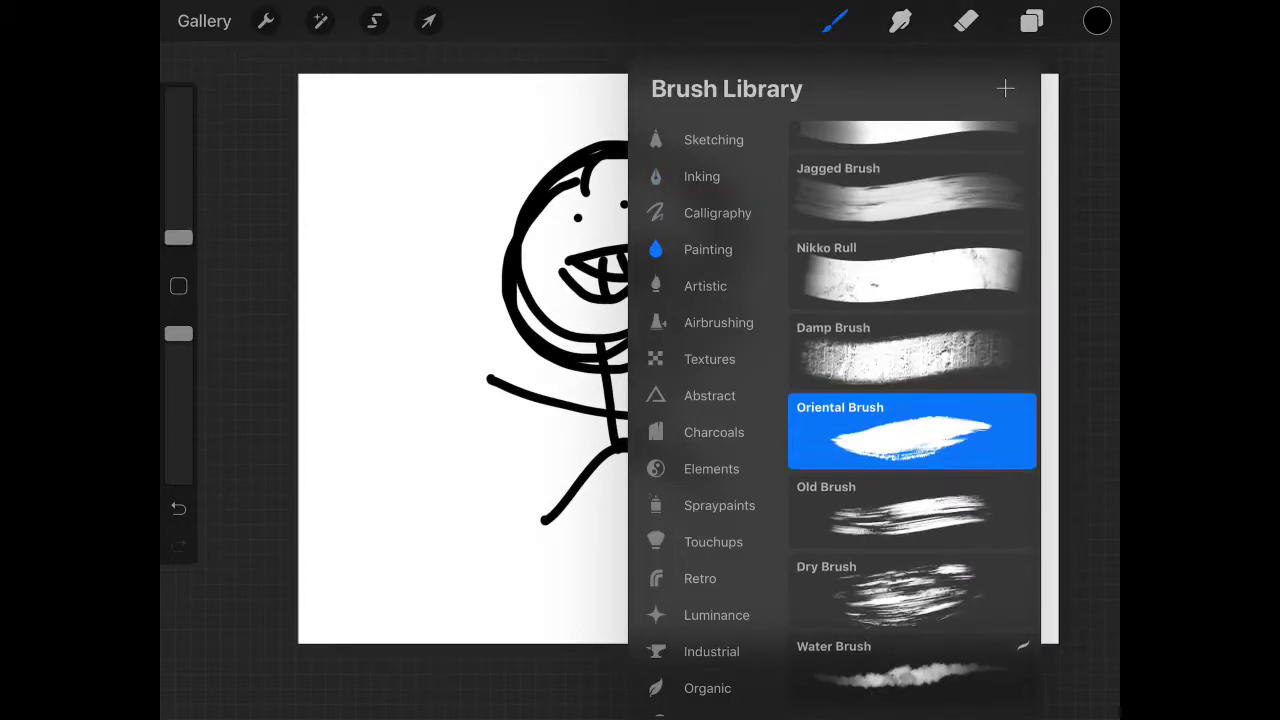
pyautogui.click(1097, 20)
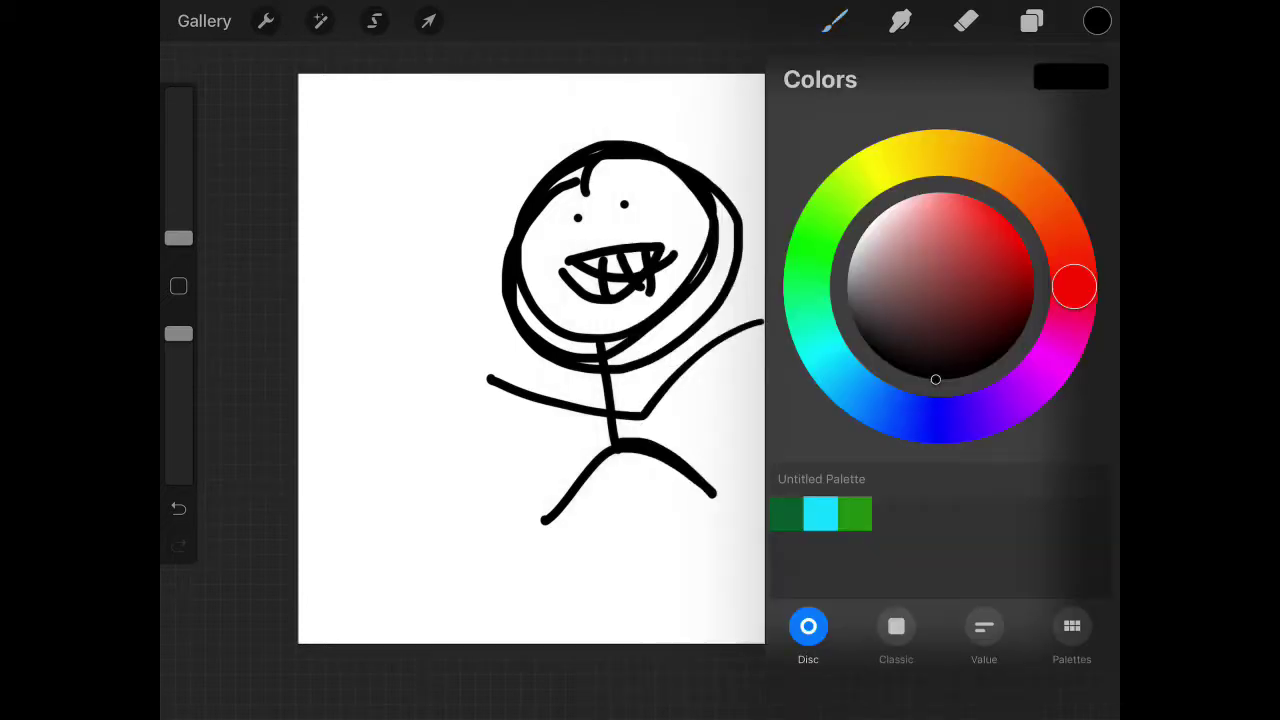
pyautogui.click(1006, 249)
pyautogui.click(1097, 20)
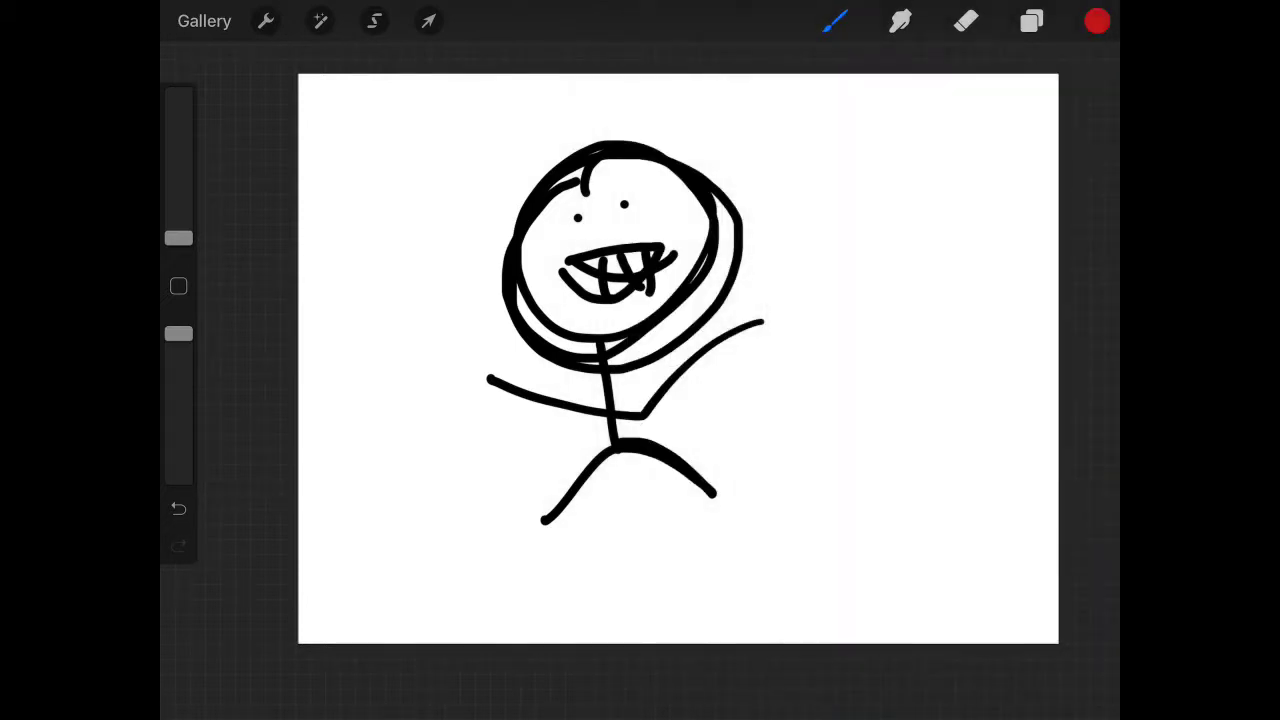
pyautogui.moveTo(397, 188)
pyautogui.mouseDown()
pyautogui.moveTo(930, 348)
pyautogui.moveTo(766, 530)
pyautogui.moveTo(408, 444)
pyautogui.moveTo(510, 325)
pyautogui.moveTo(800, 232)
pyautogui.moveTo(730, 318)
pyautogui.moveTo(510, 440)
pyautogui.moveTo(640, 235)
pyautogui.moveTo(850, 248)
pyautogui.moveTo(955, 355)
pyautogui.mouseUp()
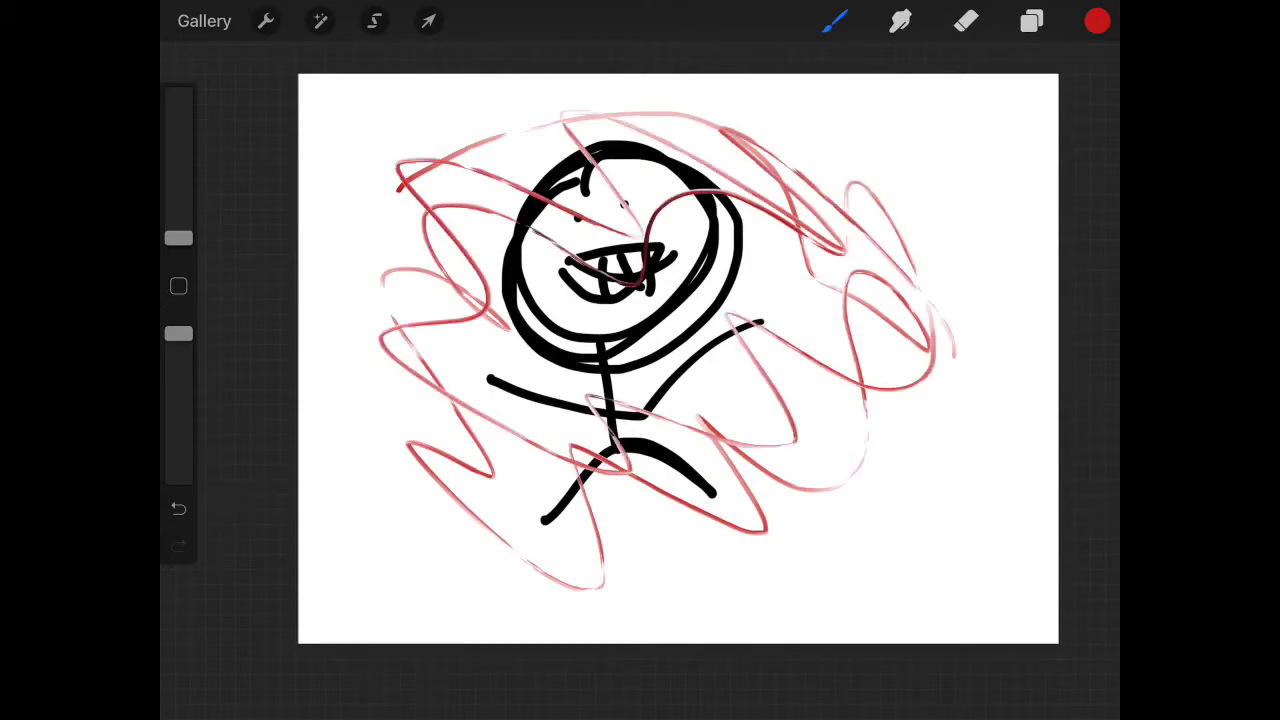
# Step: Return to the Procreate gallery and look through the saved artworks
pyautogui.click(204, 21)
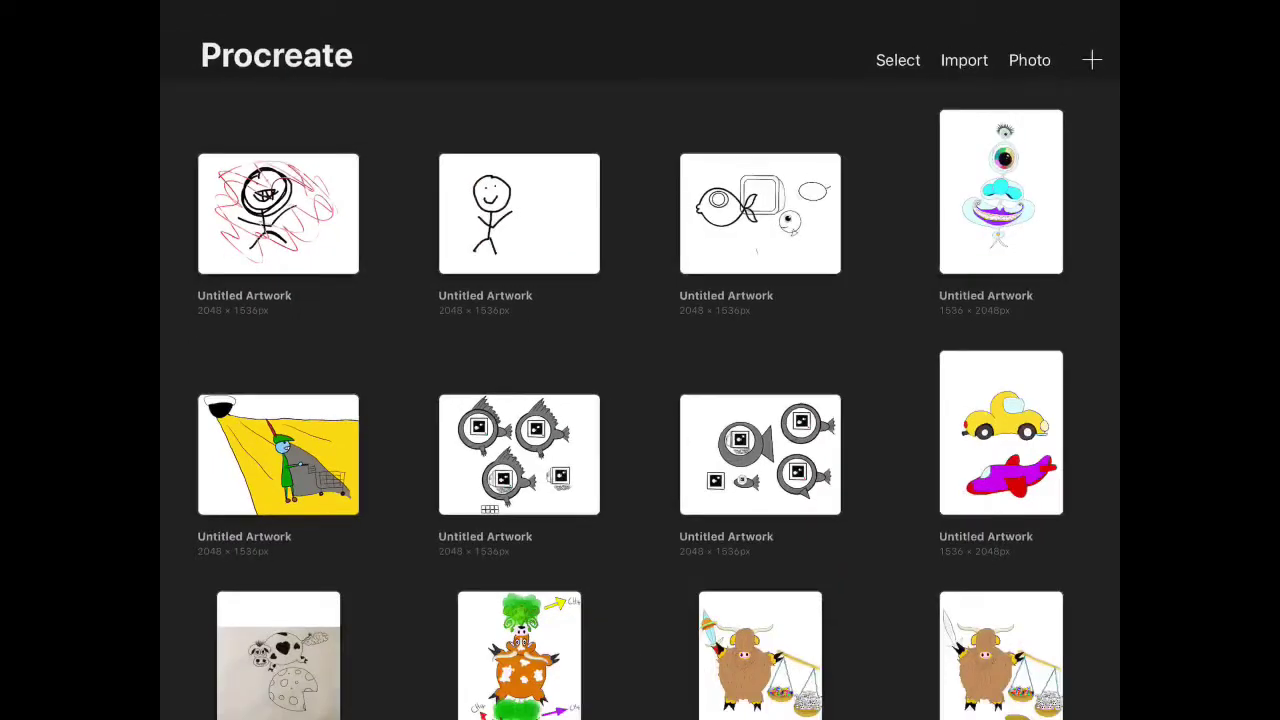
pyautogui.scroll(-10, 640, 400)
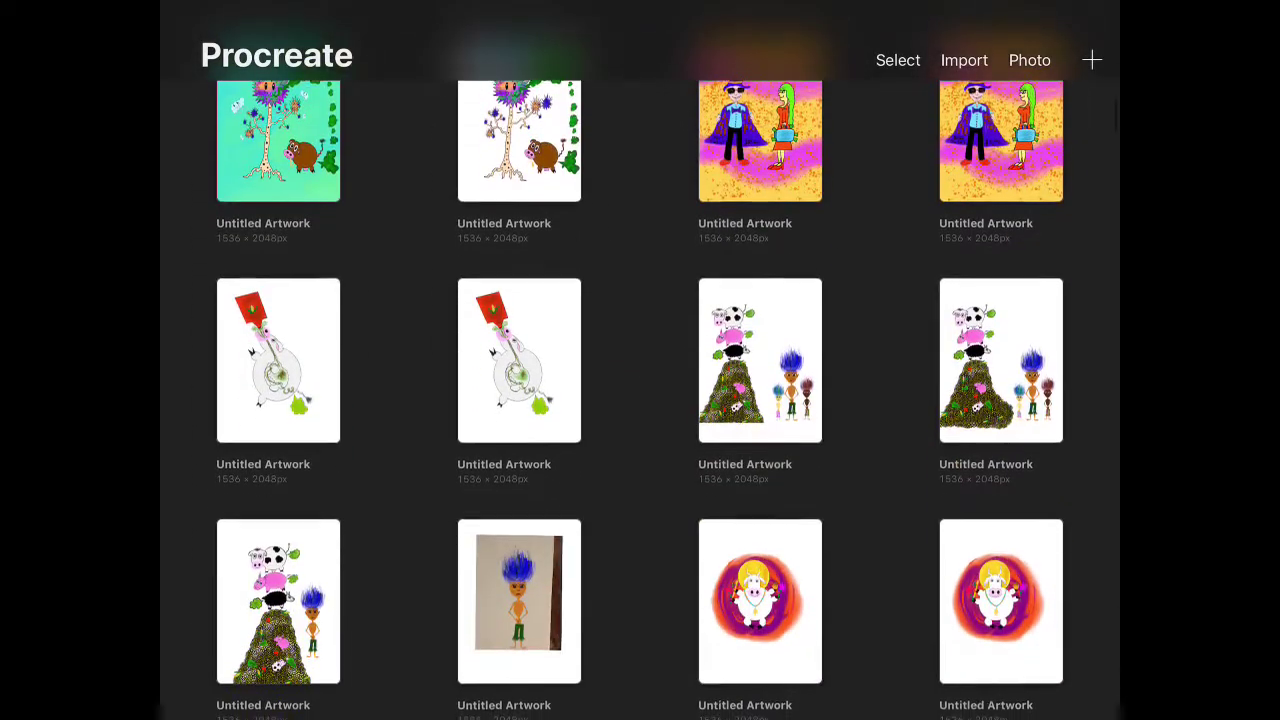
# Step: Open the artwork of the white four-armed cow with a yellow halo from the gallery
pyautogui.scroll(-5, 640, 400)
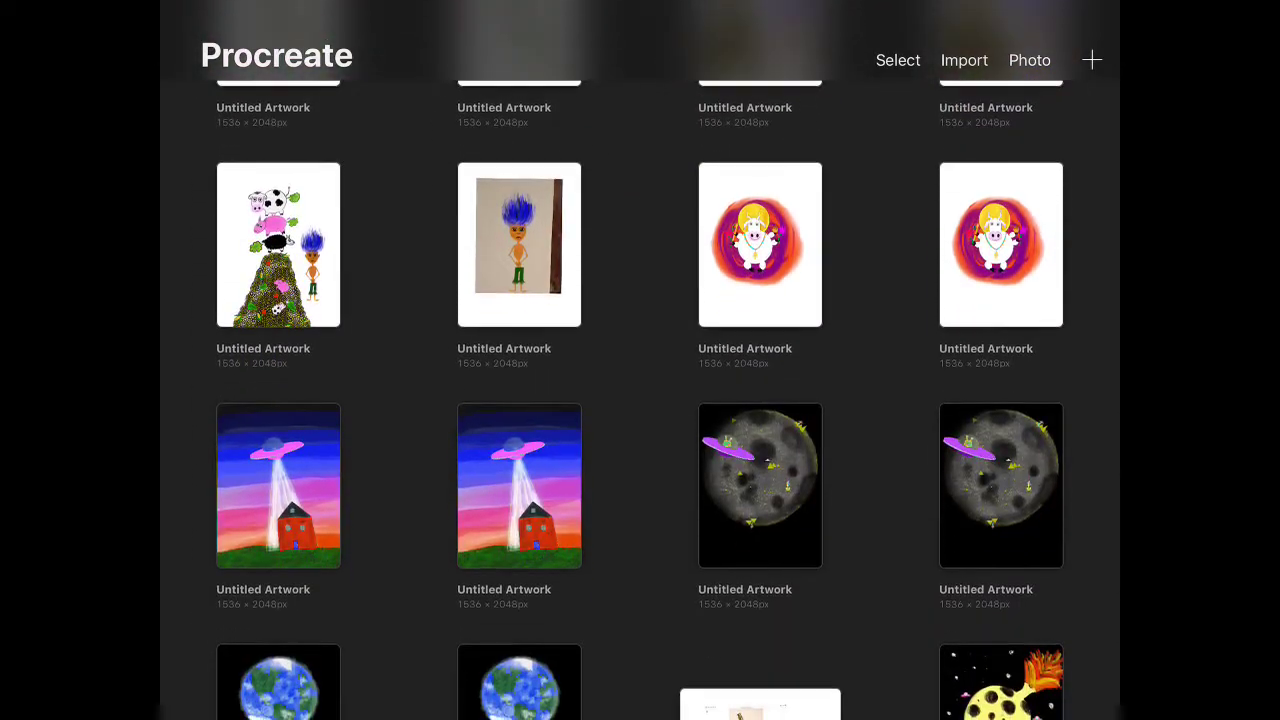
pyautogui.click(760, 245)
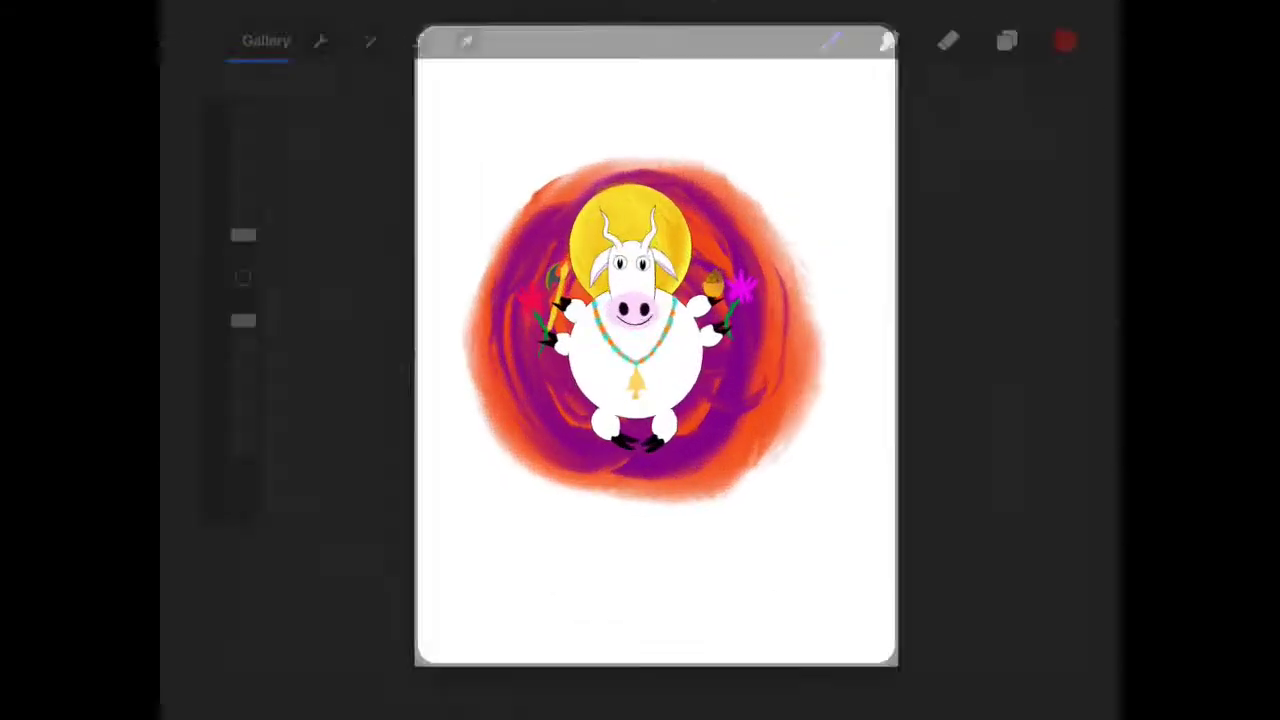
pyautogui.scroll(-2, 640, 380)
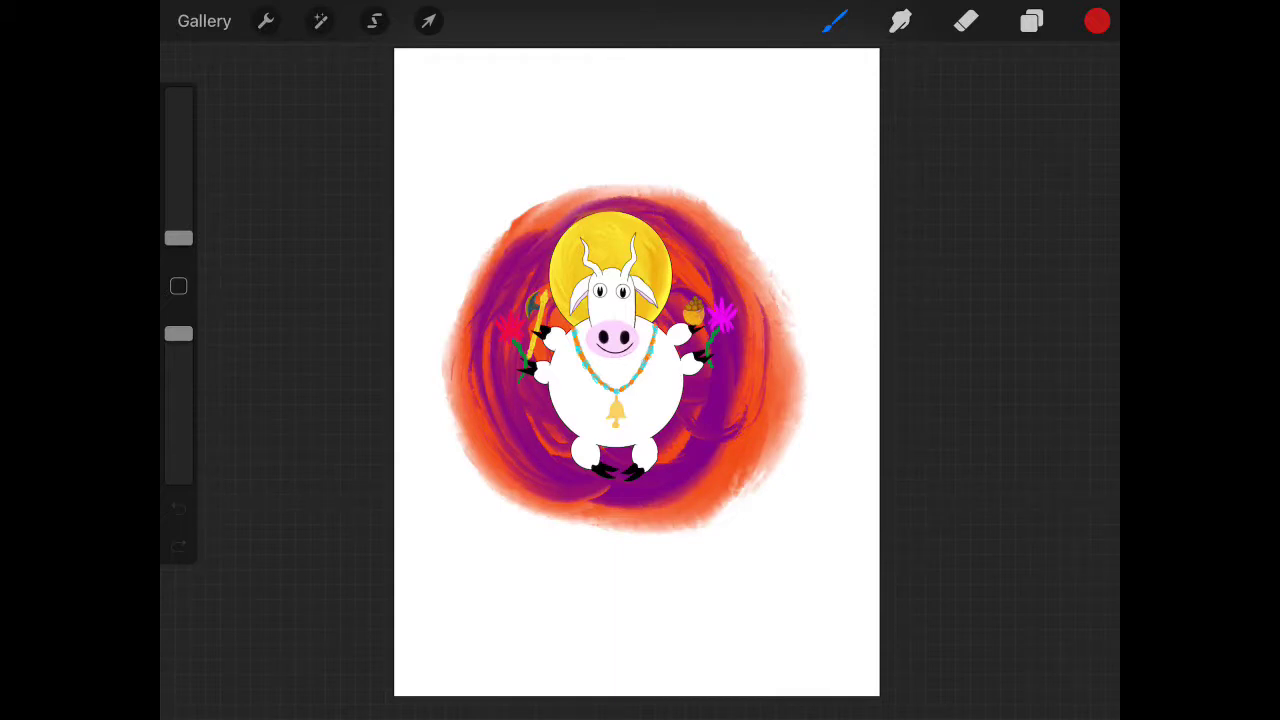
# Step: Take a screenshot of the cow artwork and save it to Photos
pyautogui.press('super+shift+3')
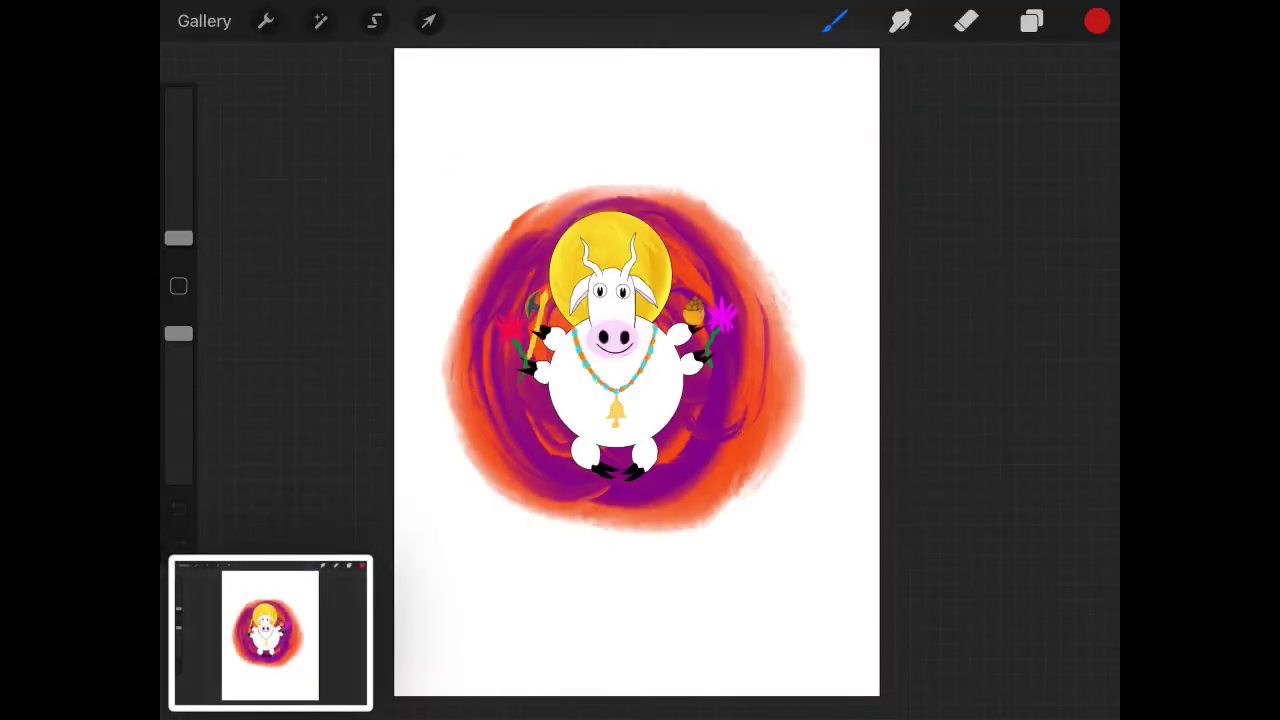
pyautogui.click(270, 632)
pyautogui.click(198, 42)
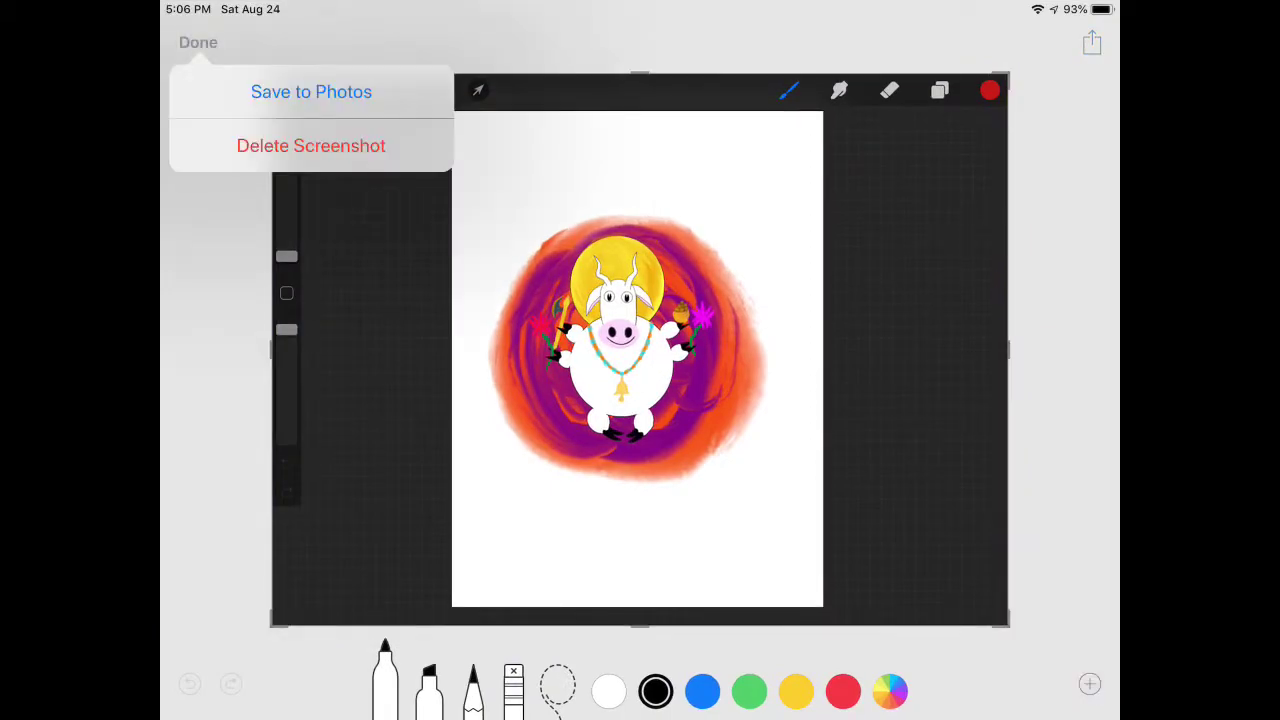
pyautogui.click(311, 91)
# Step: Switch to Photos and crop the screenshot to the white canvas, removing the Procreate interface around it
pyautogui.press('super+h')
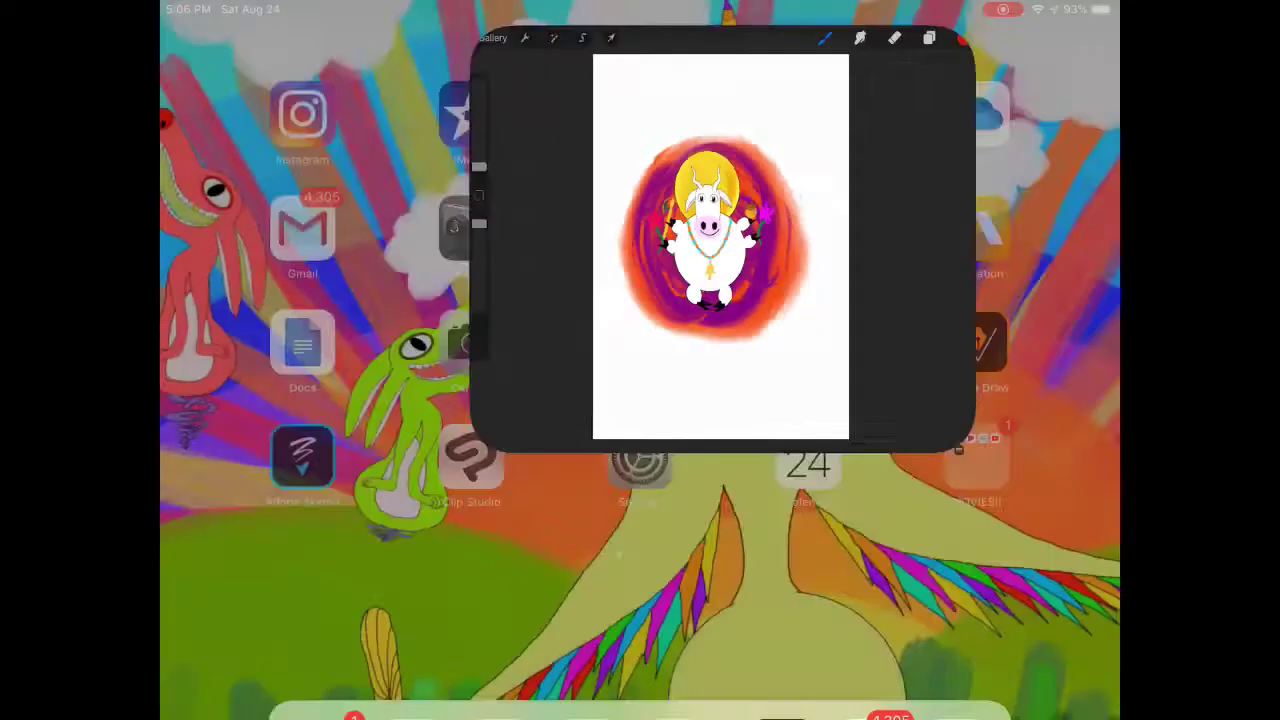
pyautogui.click(960, 646)
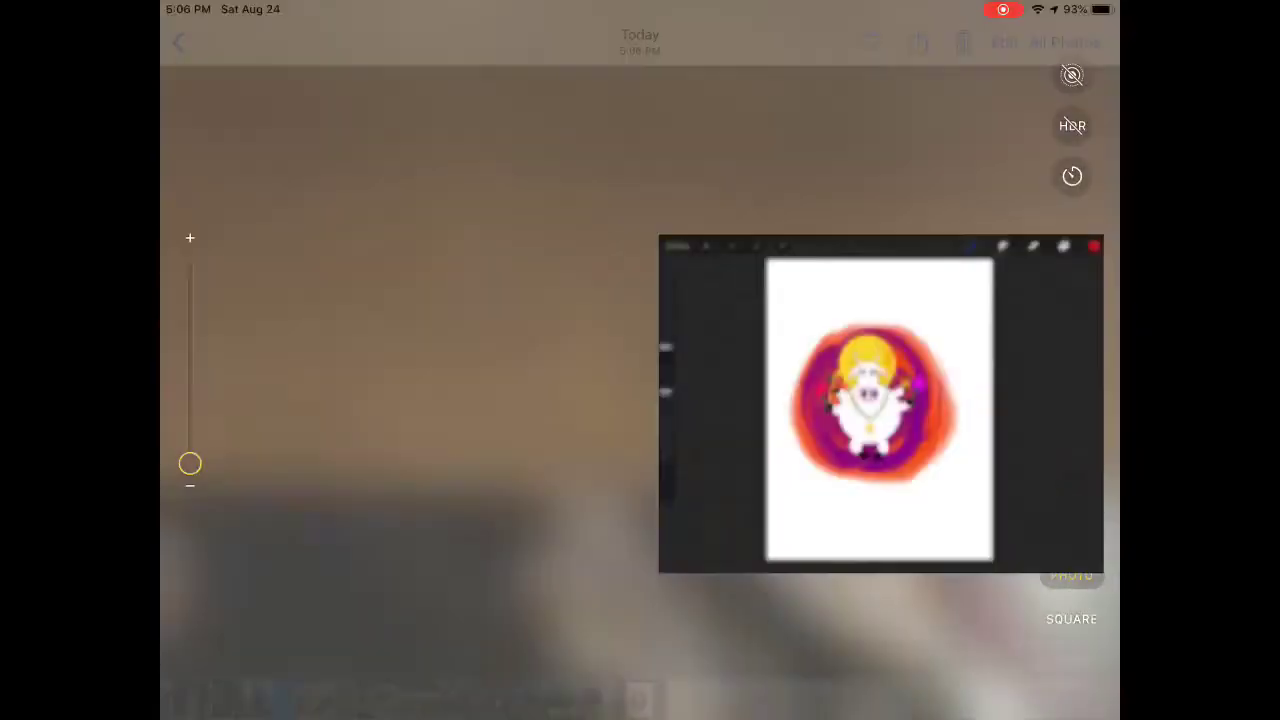
pyautogui.click(1004, 42)
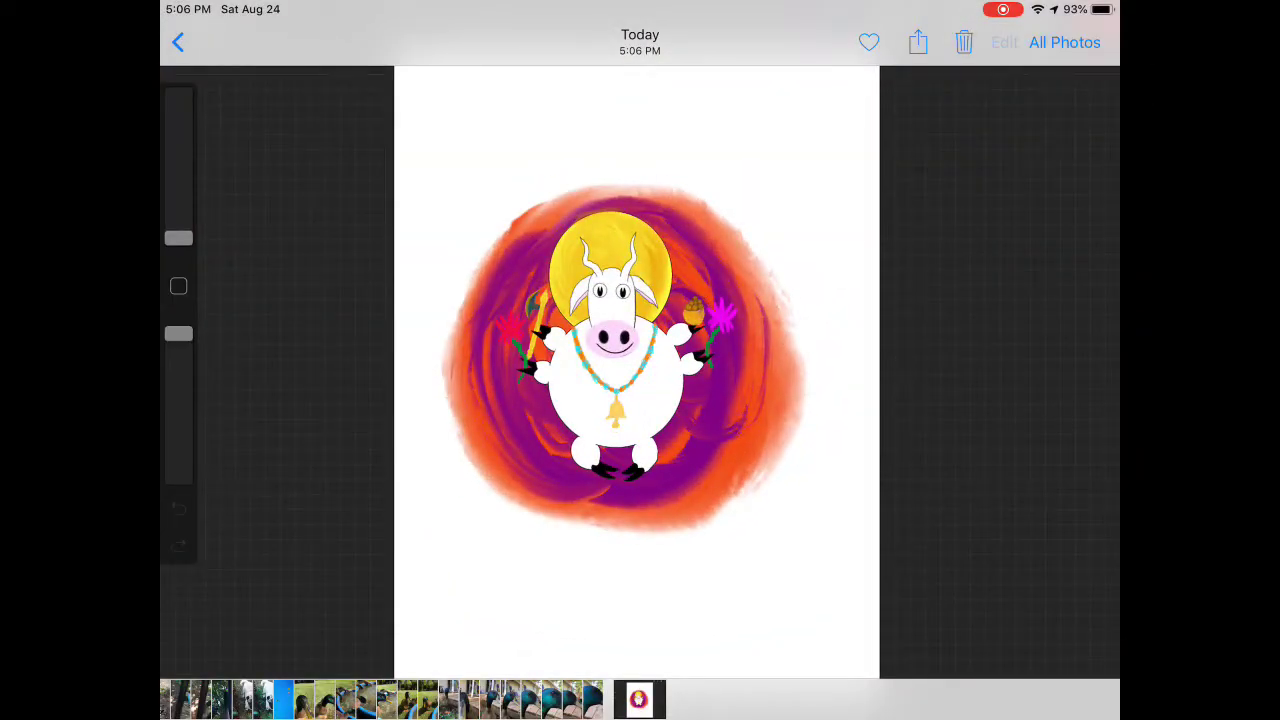
pyautogui.moveTo(1098, 350); pyautogui.dragTo(910, 350)
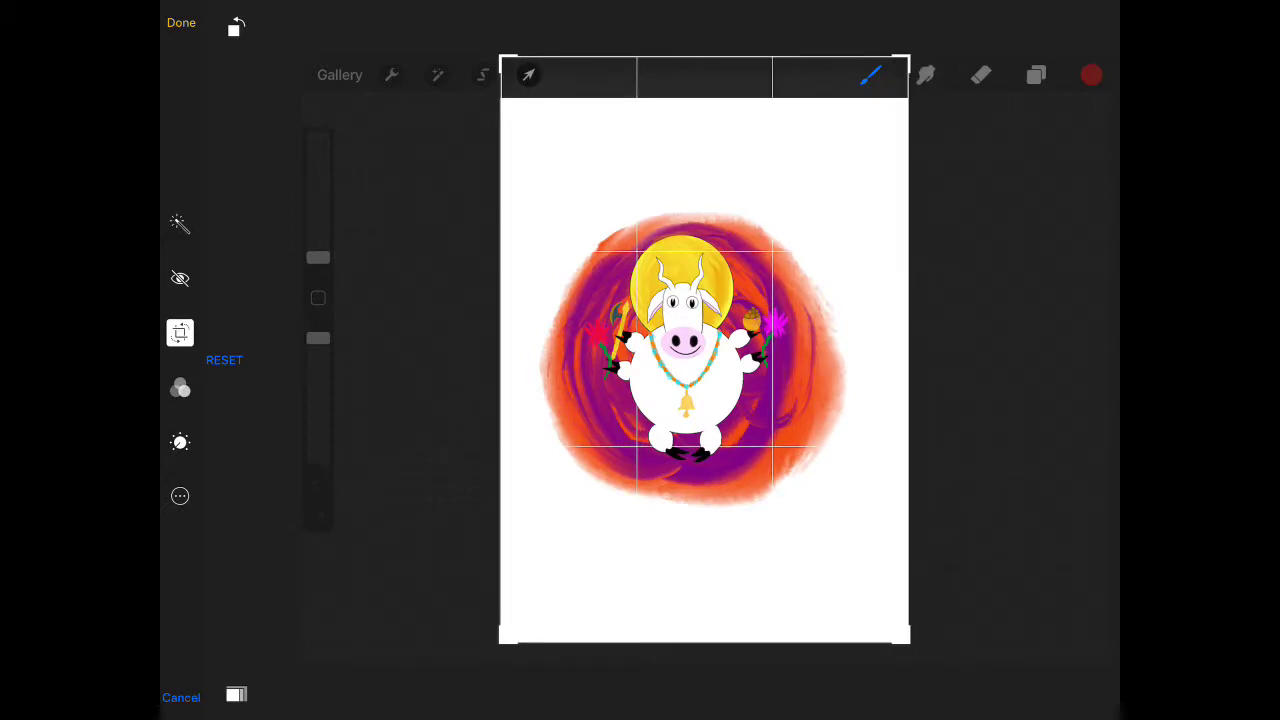
pyautogui.moveTo(705, 57); pyautogui.dragTo(705, 99)
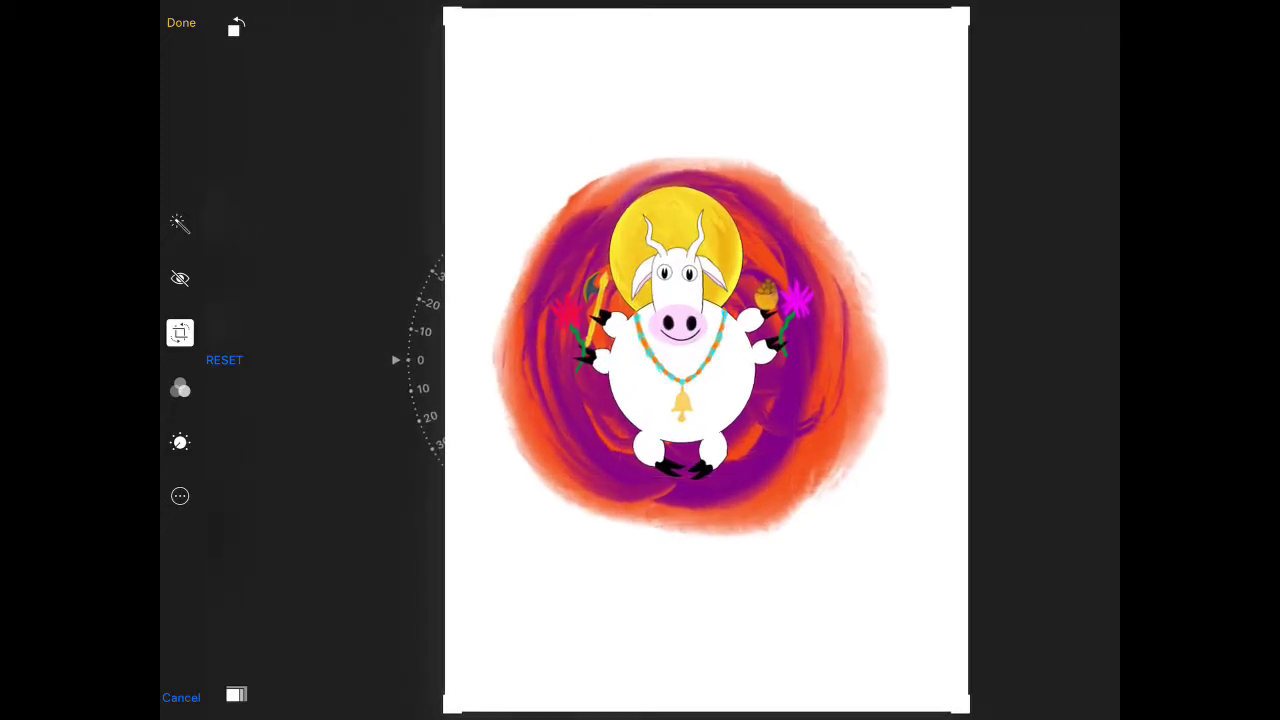
pyautogui.click(181, 22)
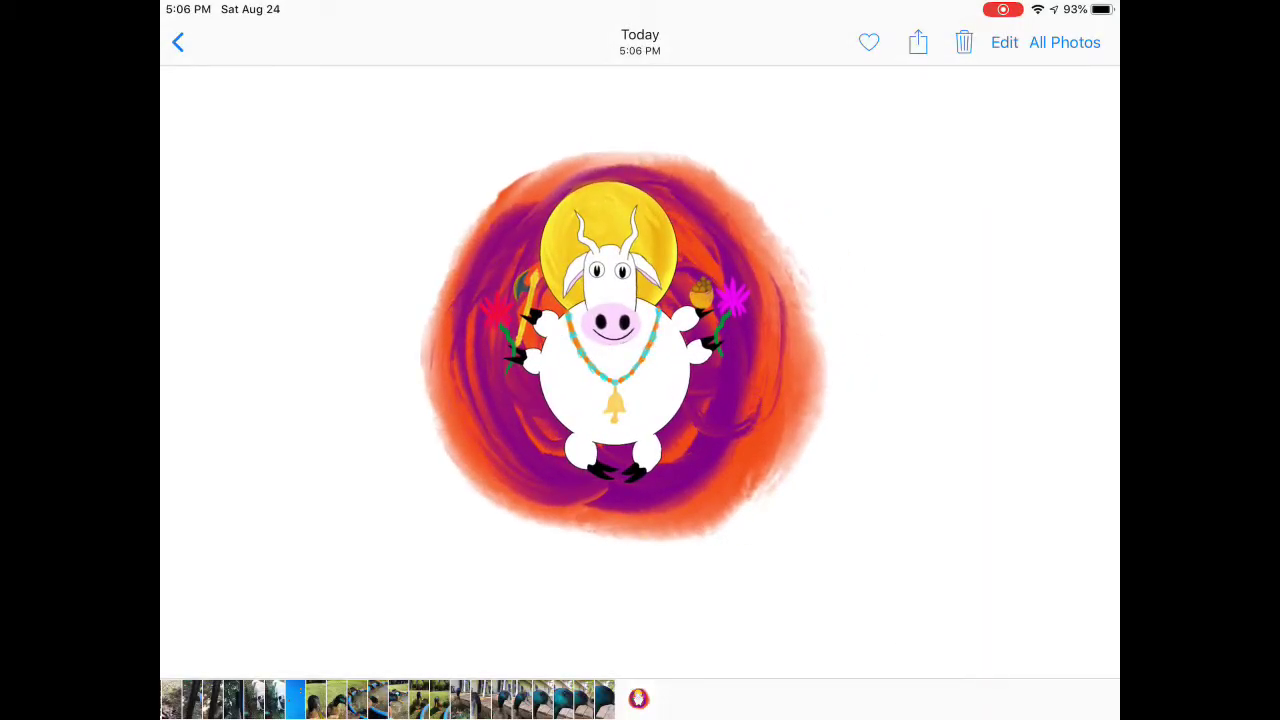
# Step: Share the cropped picture through Gmail and start entering the recipient's e-mail address
pyautogui.click(918, 42)
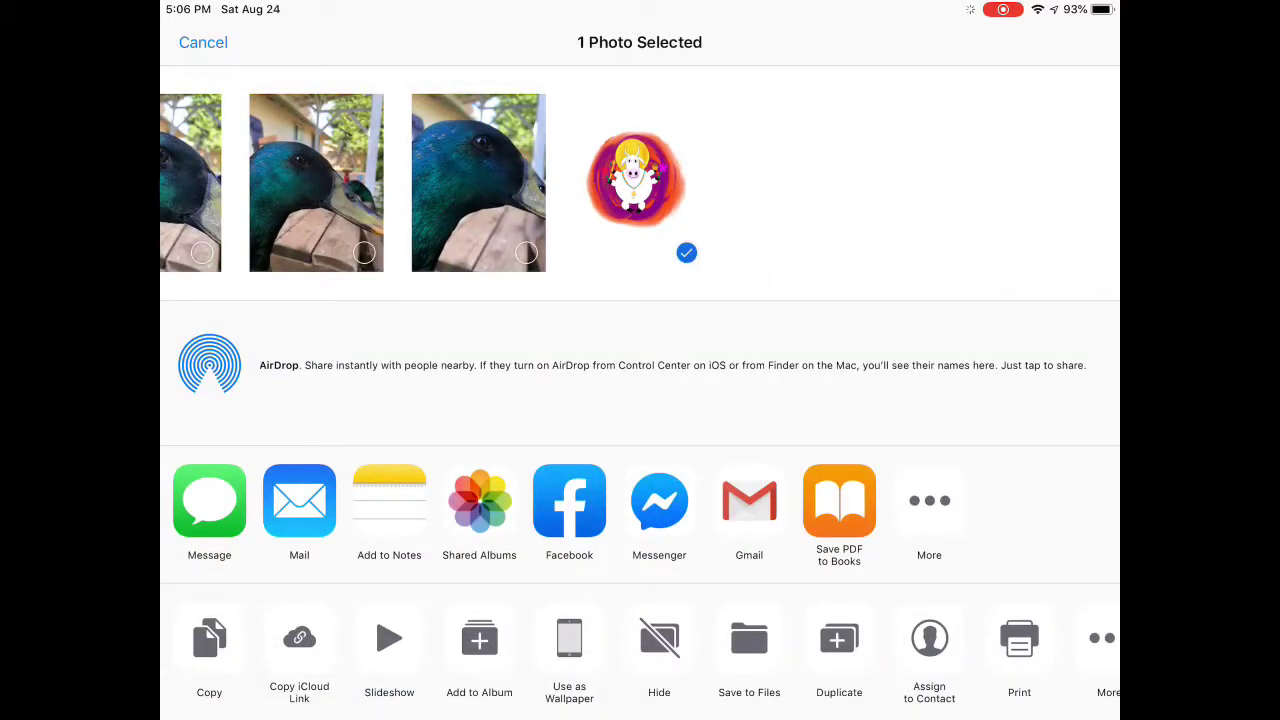
pyautogui.click(749, 500)
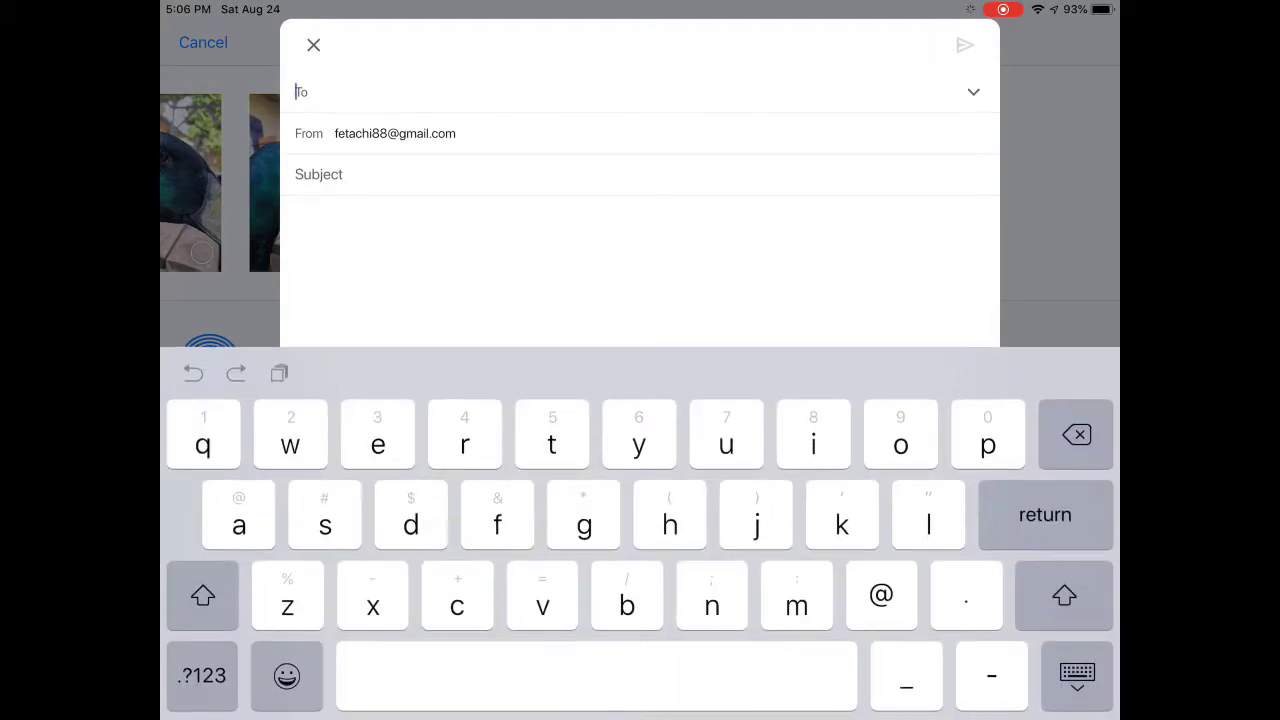
pyautogui.write('fet')
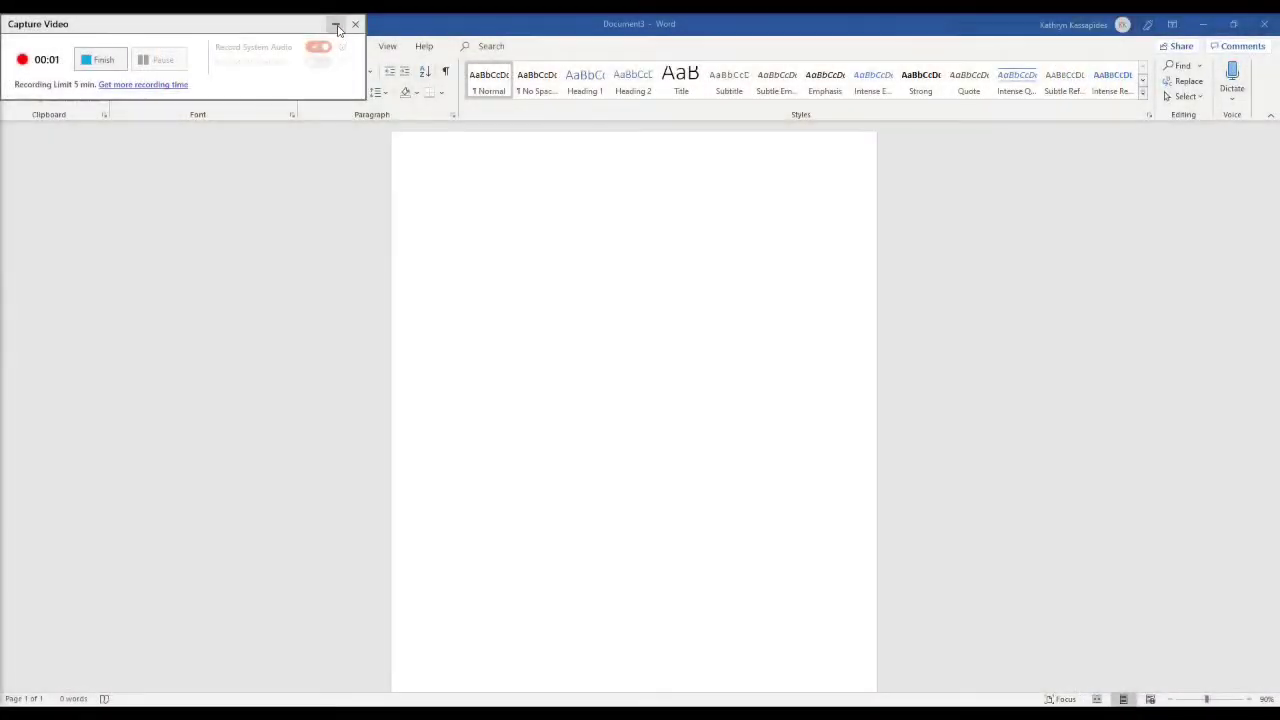
# Step: Switch to Word, hide the screen recorder window and create a new blank document
pyautogui.click(334, 23)
pyautogui.click(17, 45)
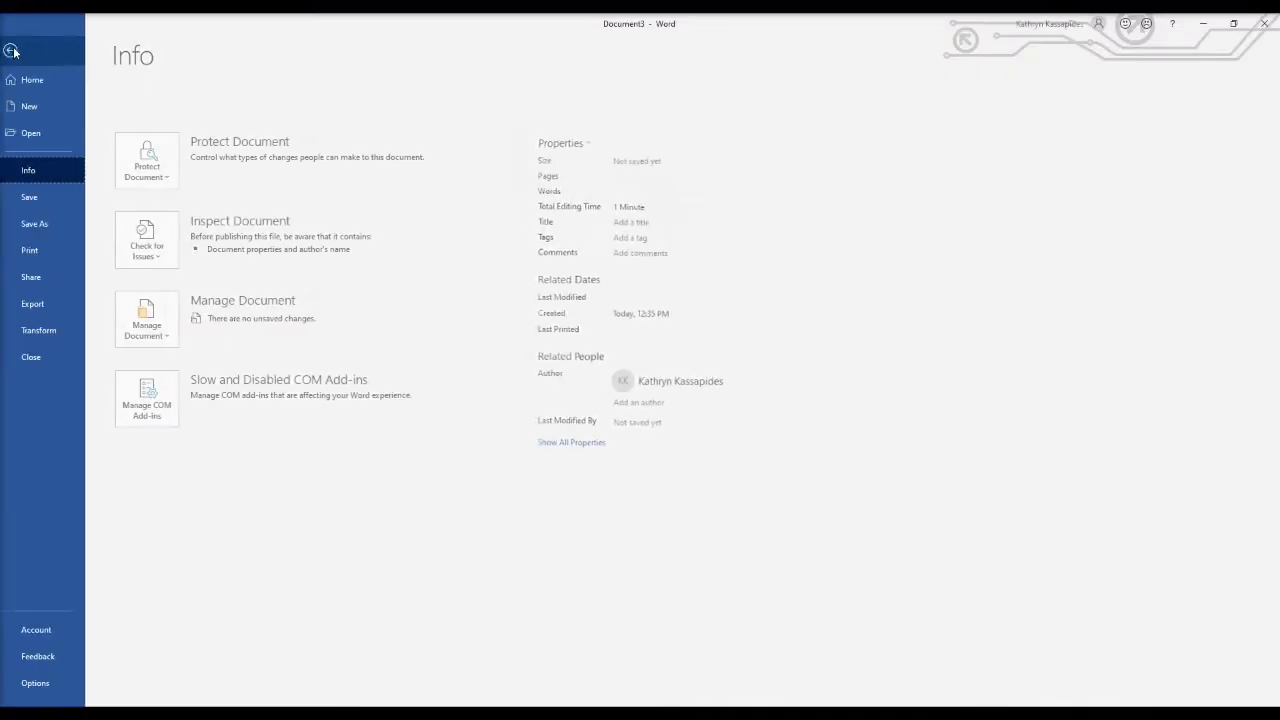
pyautogui.click(44, 108)
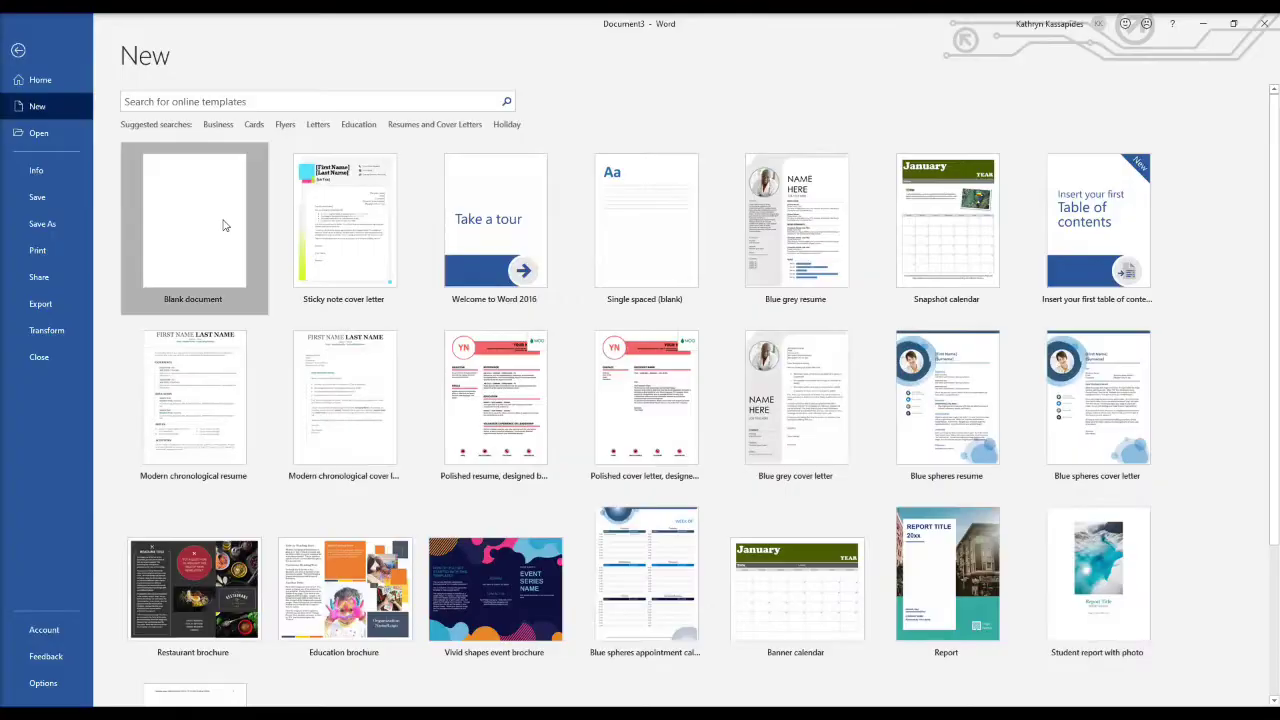
pyautogui.click(223, 223)
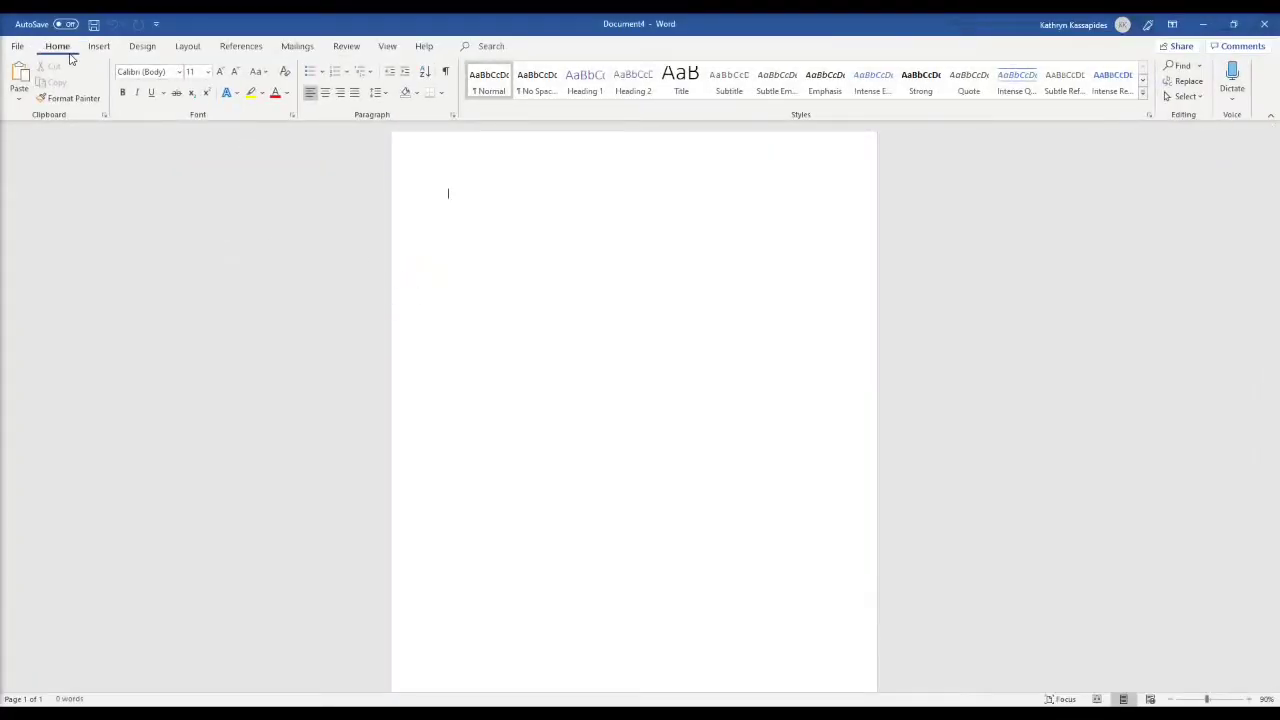
# Step: Set the page margins to Narrow, 0.5" on all sides
pyautogui.click(185, 47)
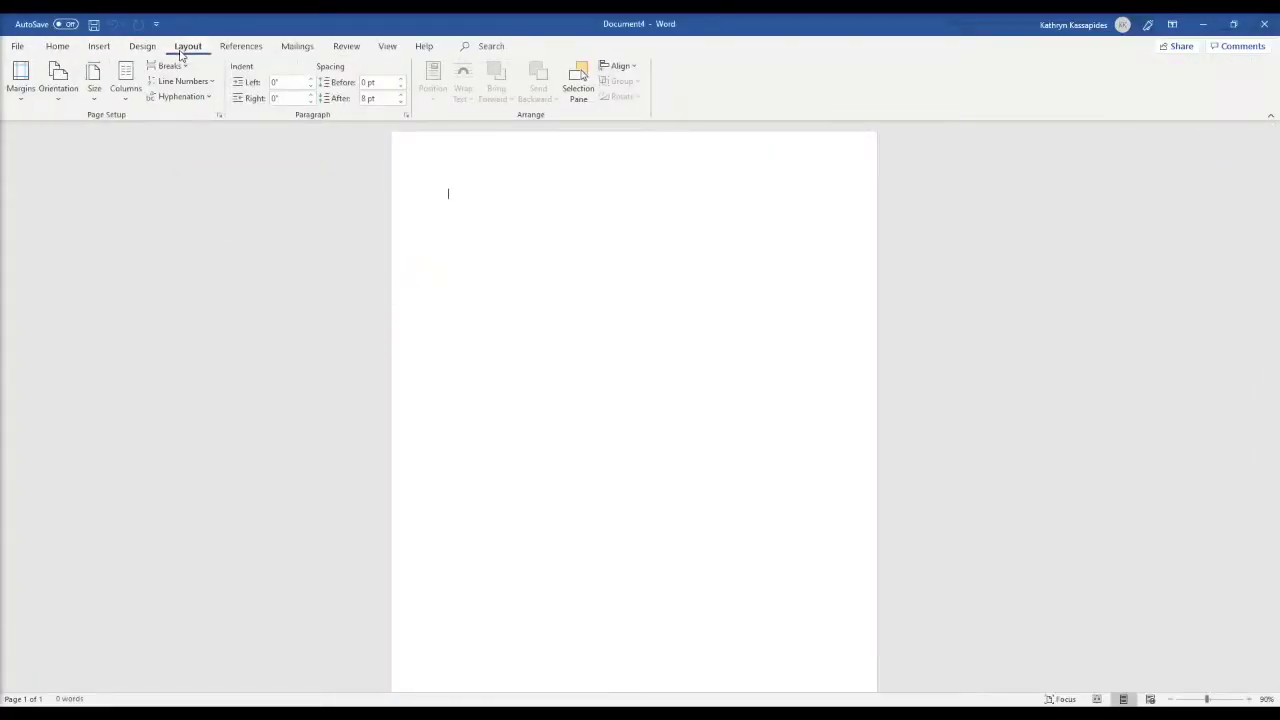
pyautogui.click(21, 95)
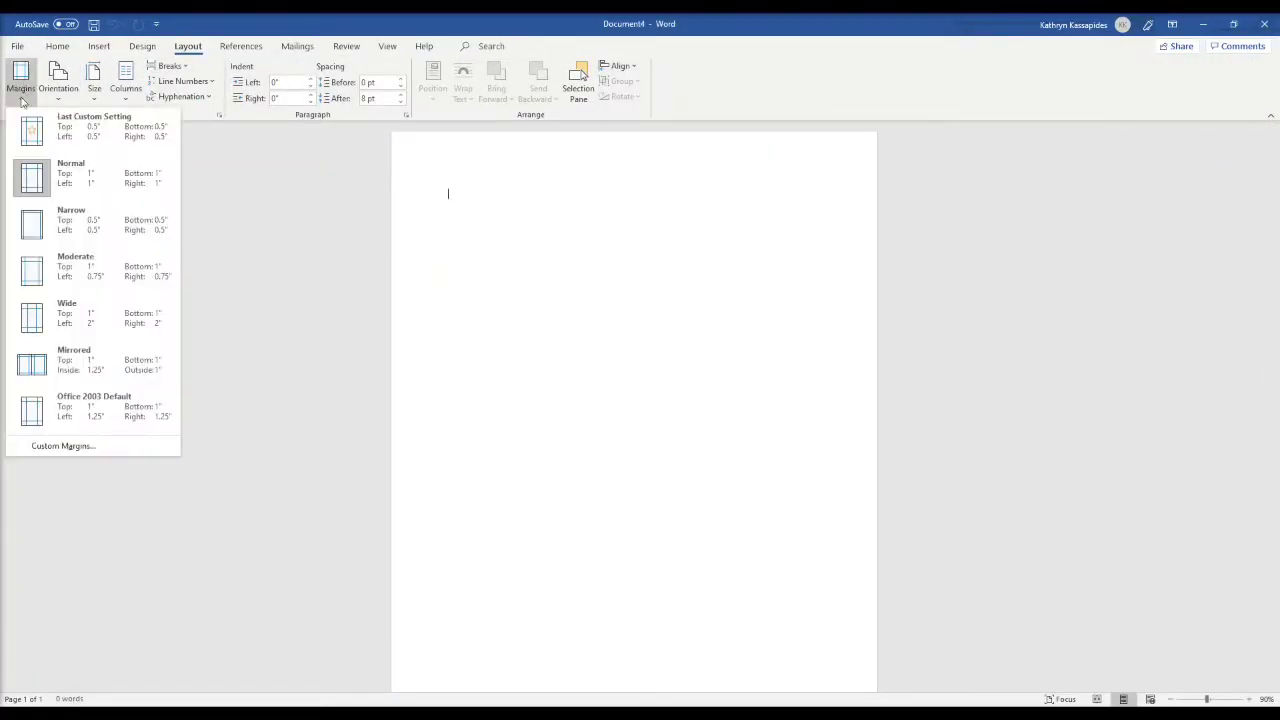
pyautogui.click(32, 222)
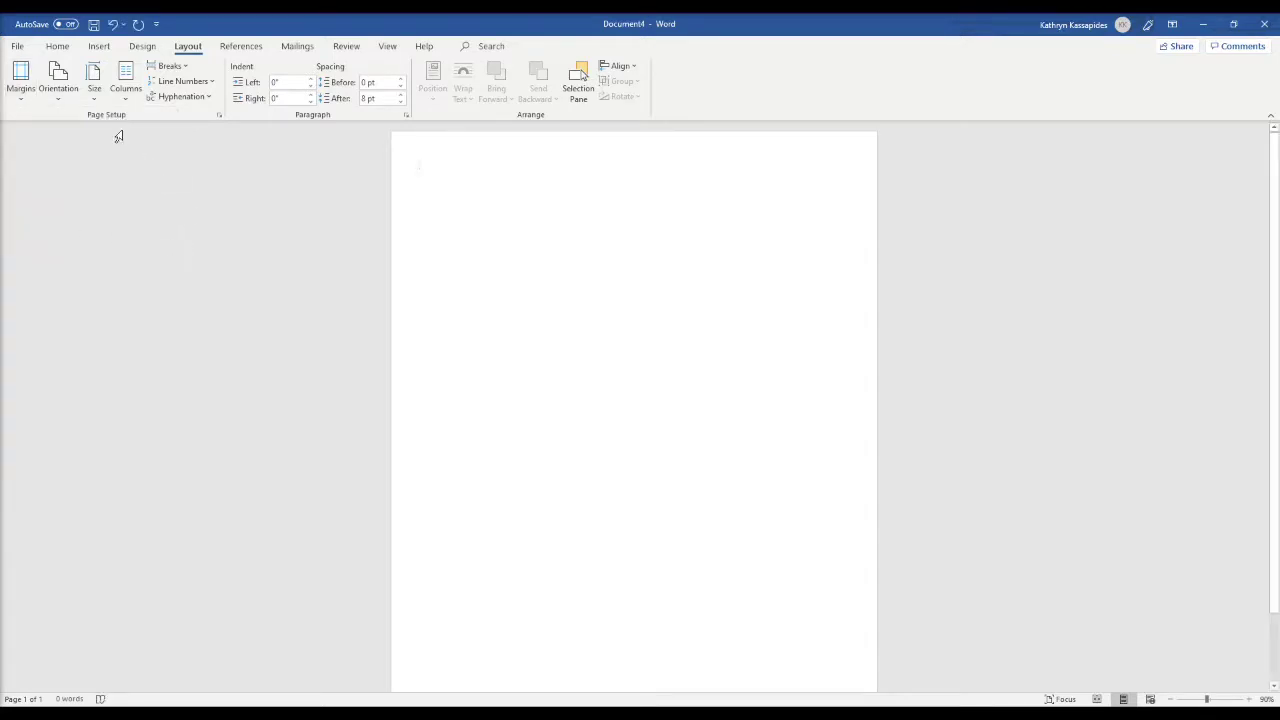
# Step: Insert the picture IMG-0688 from the Downloads folder into the document
pyautogui.click(97, 48)
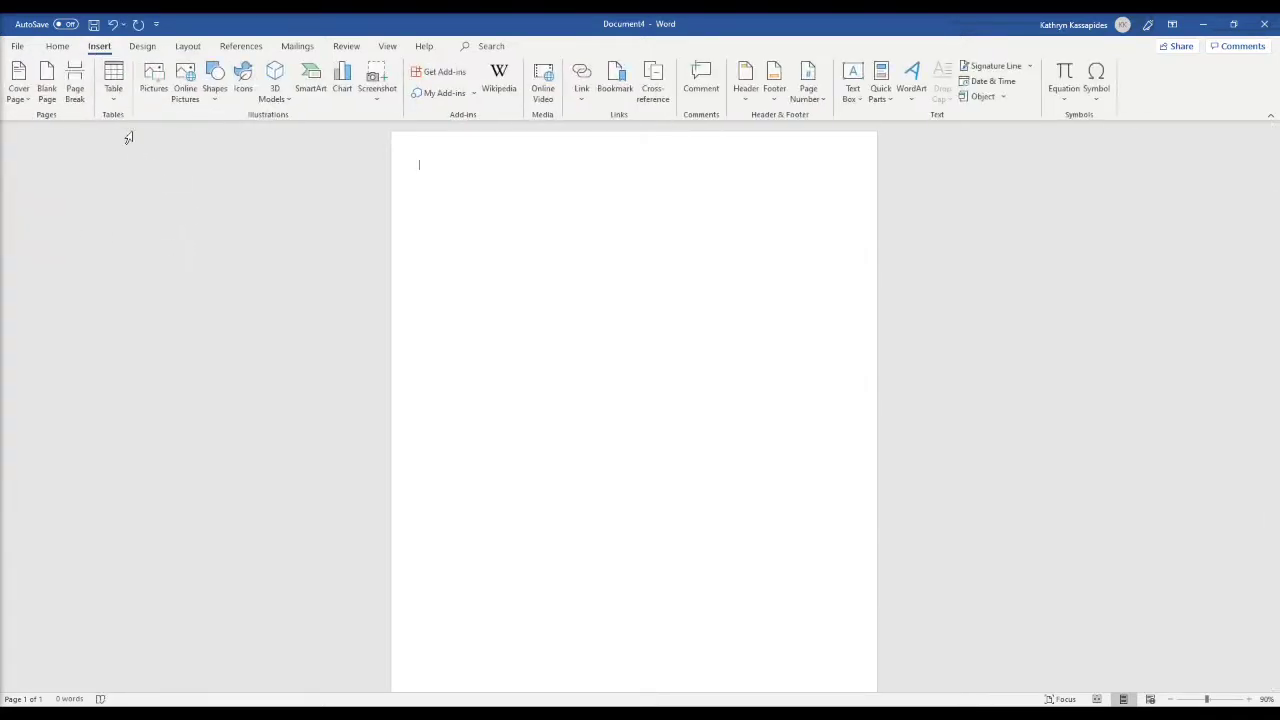
pyautogui.click(151, 82)
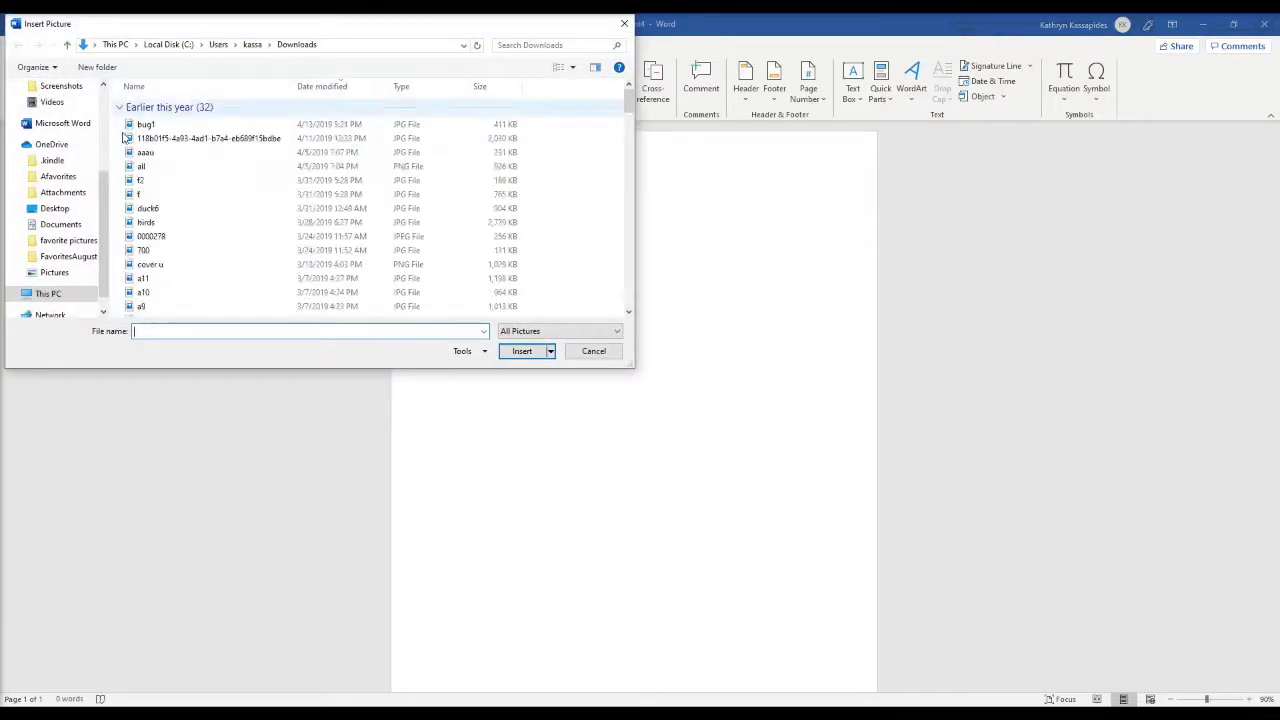
pyautogui.scroll(-15, 197, 226)
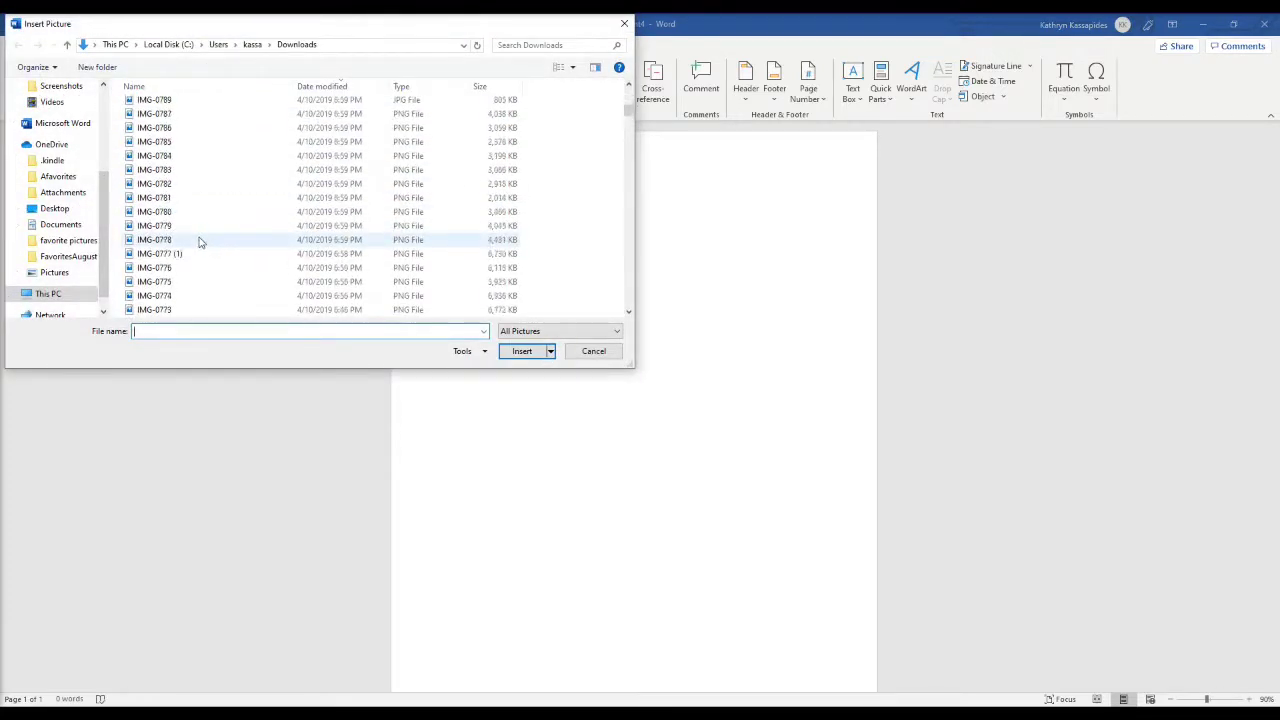
pyautogui.scroll(-6, 197, 236)
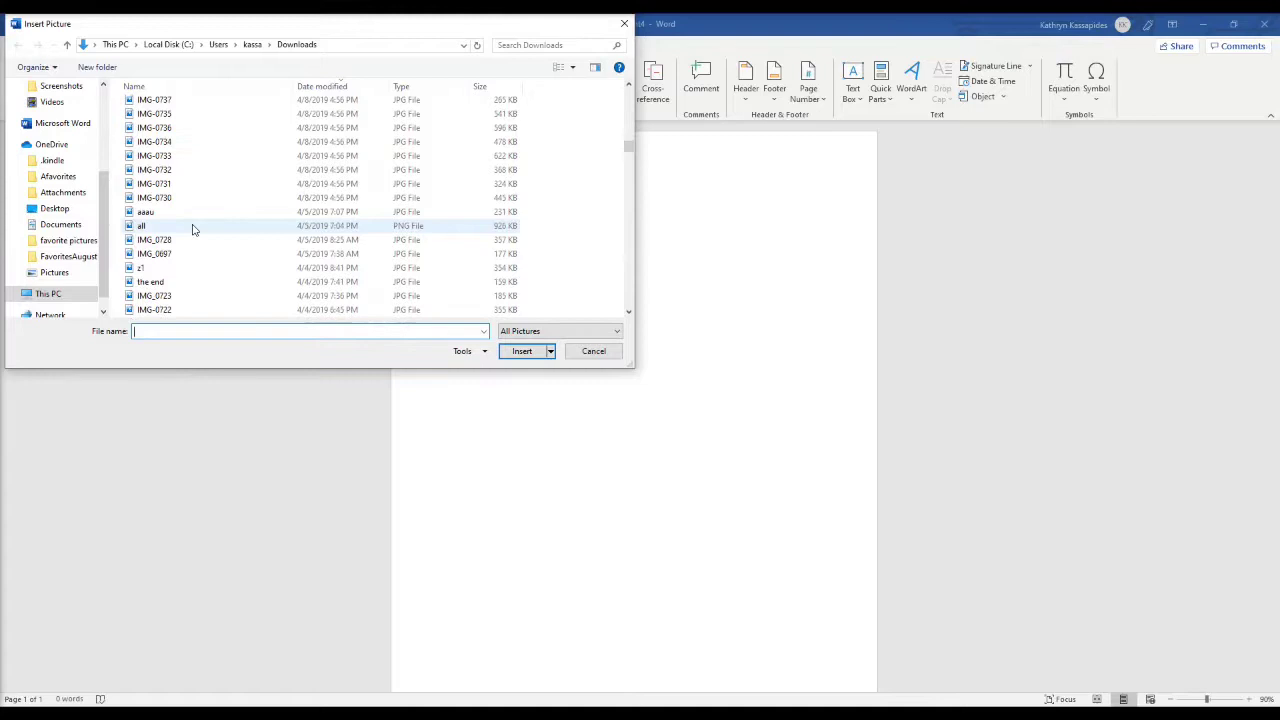
pyautogui.scroll(-1, 197, 231)
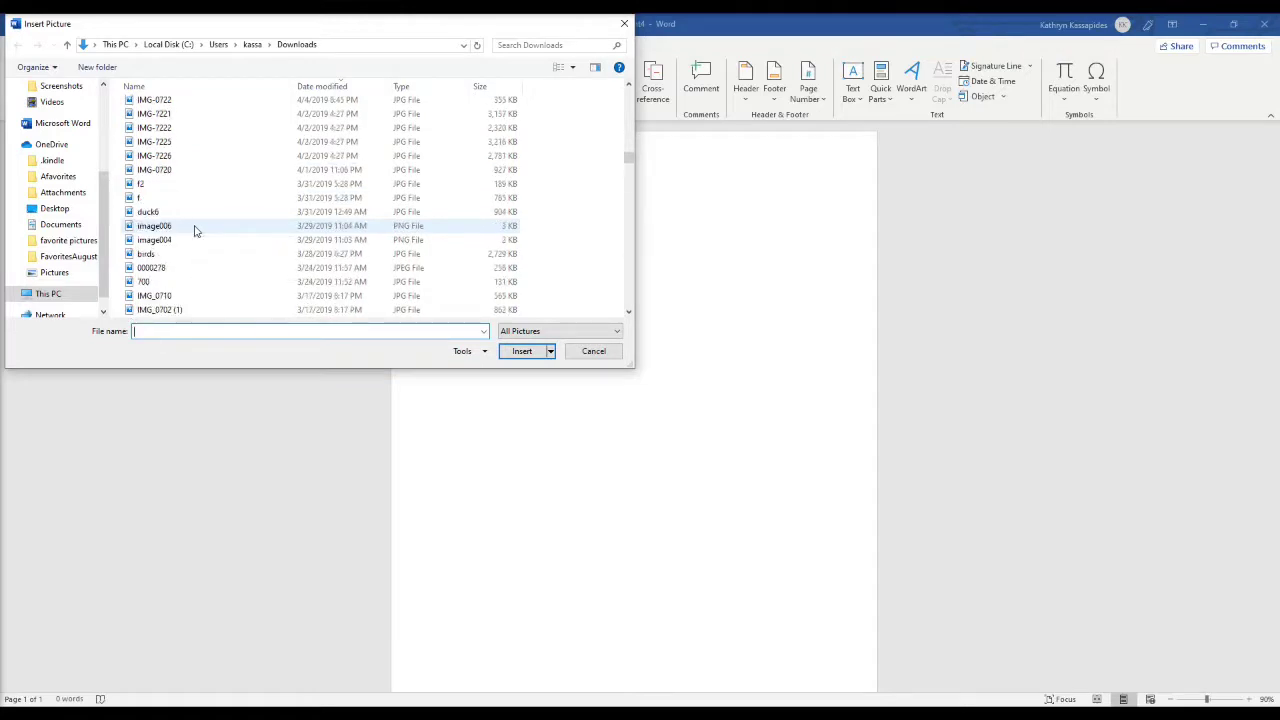
pyautogui.scroll(-5, 197, 231)
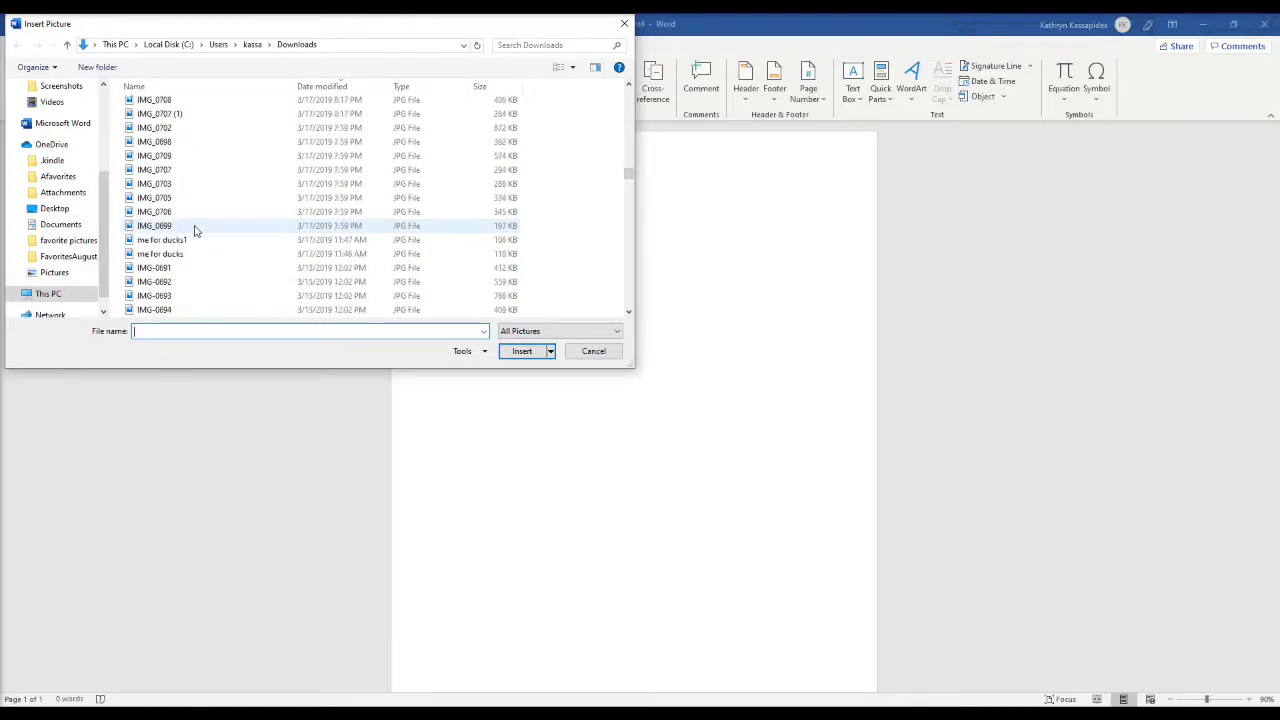
pyautogui.click(183, 255)
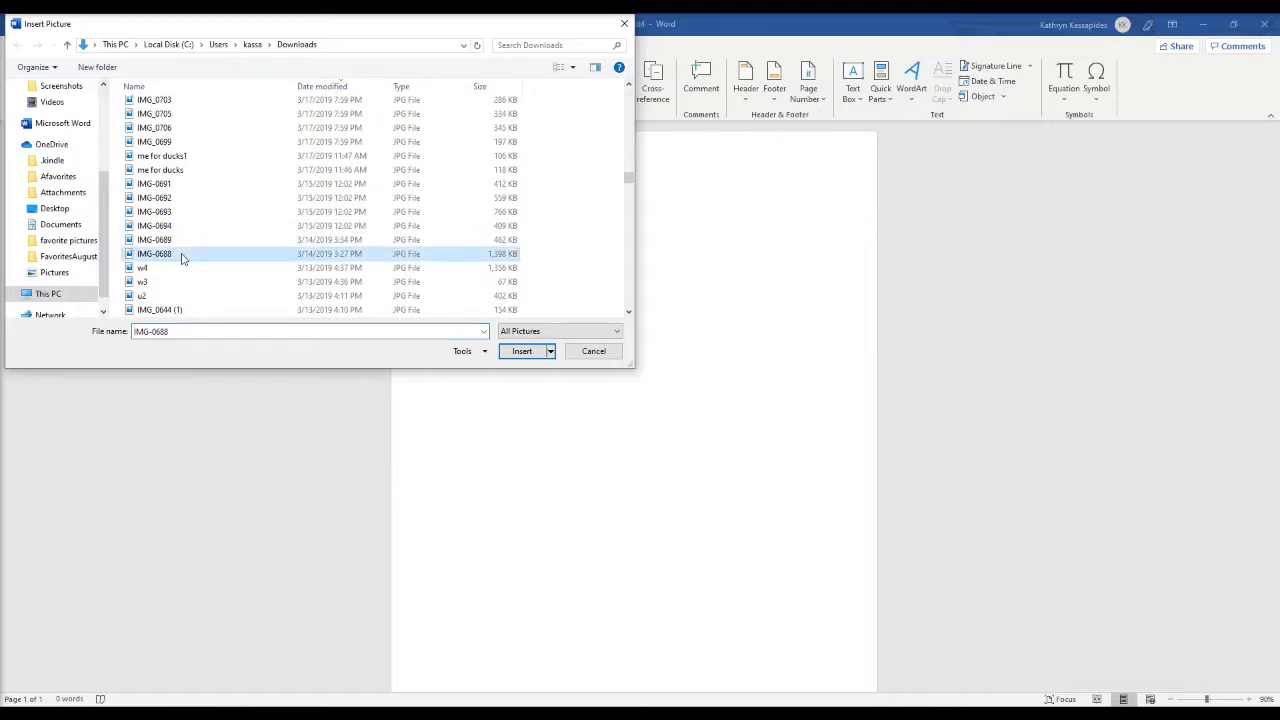
pyautogui.click(522, 351)
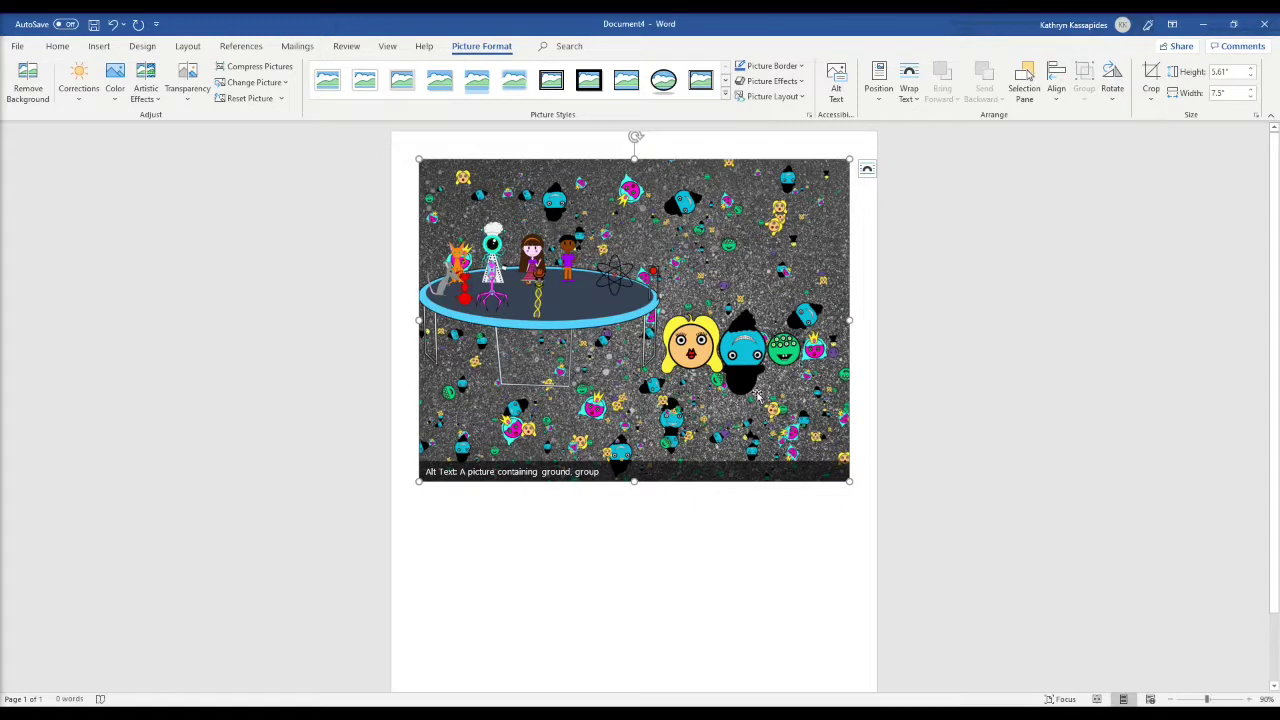
# Step: Unlock the inserted picture's aspect ratio and set its absolute height to 7.94" and width to 7.85"
pyautogui.rightClick(534, 250)
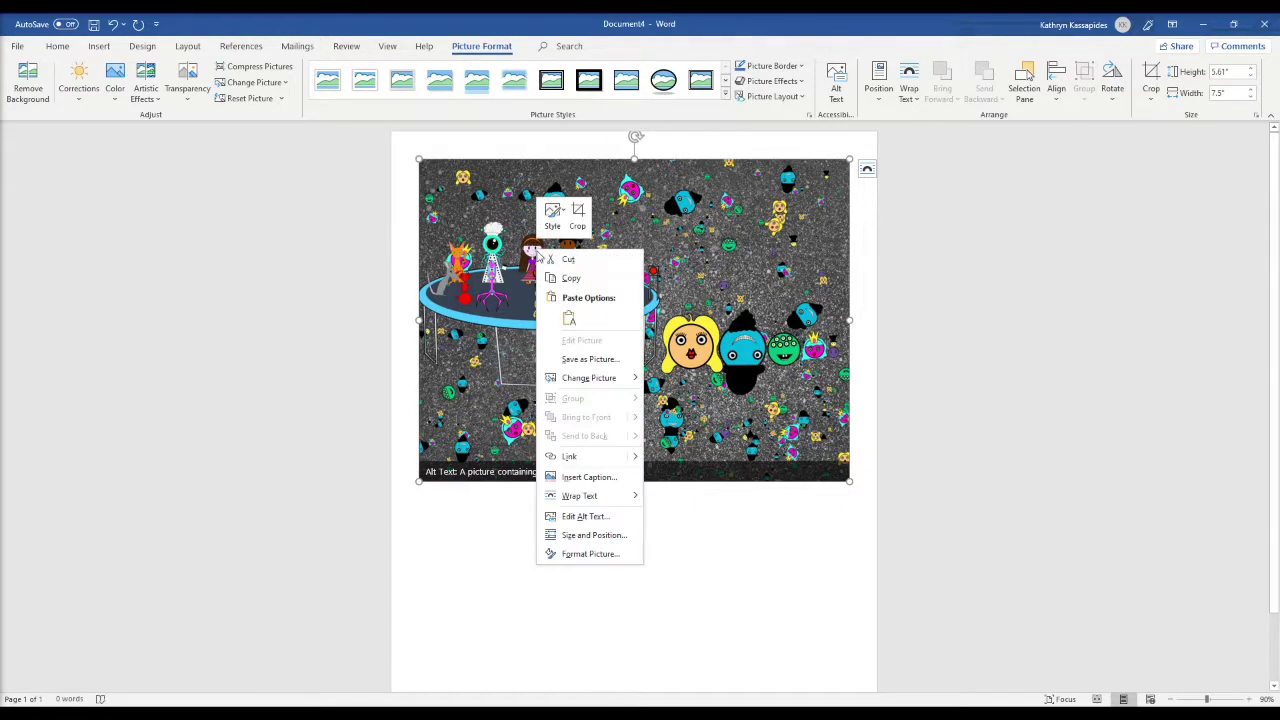
pyautogui.click(599, 538)
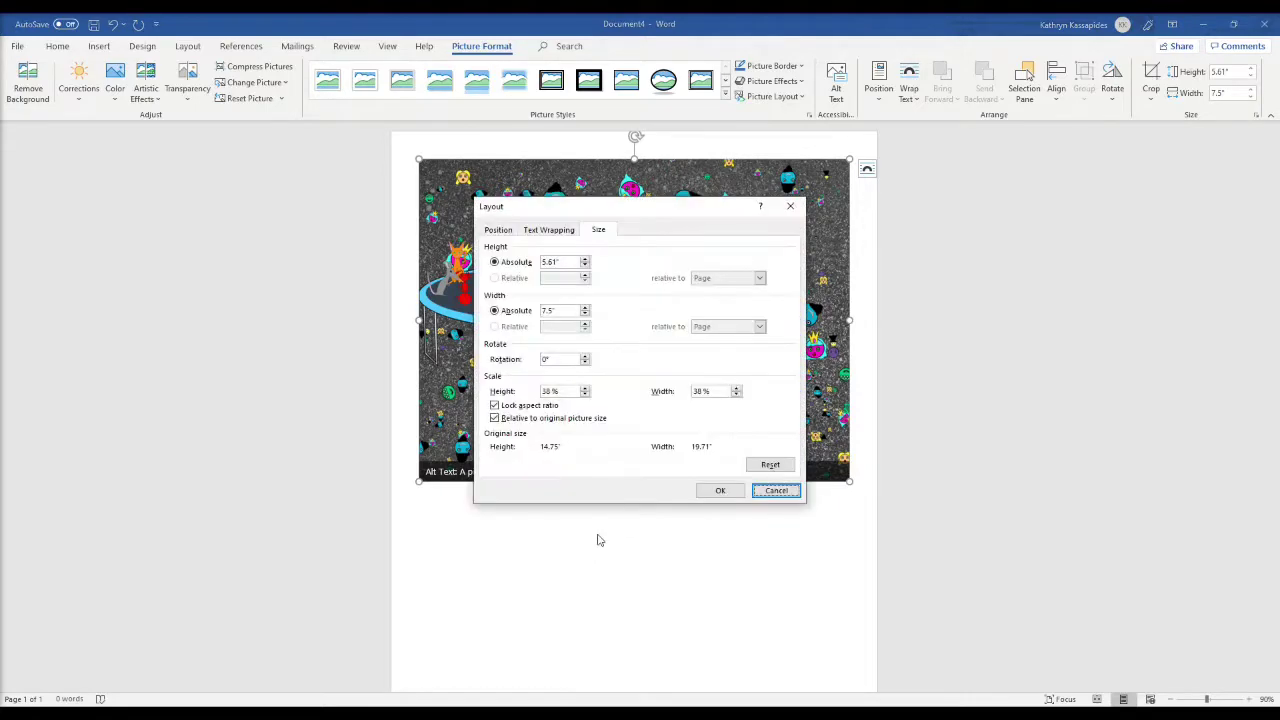
pyautogui.click(552, 262)
pyautogui.click(495, 406)
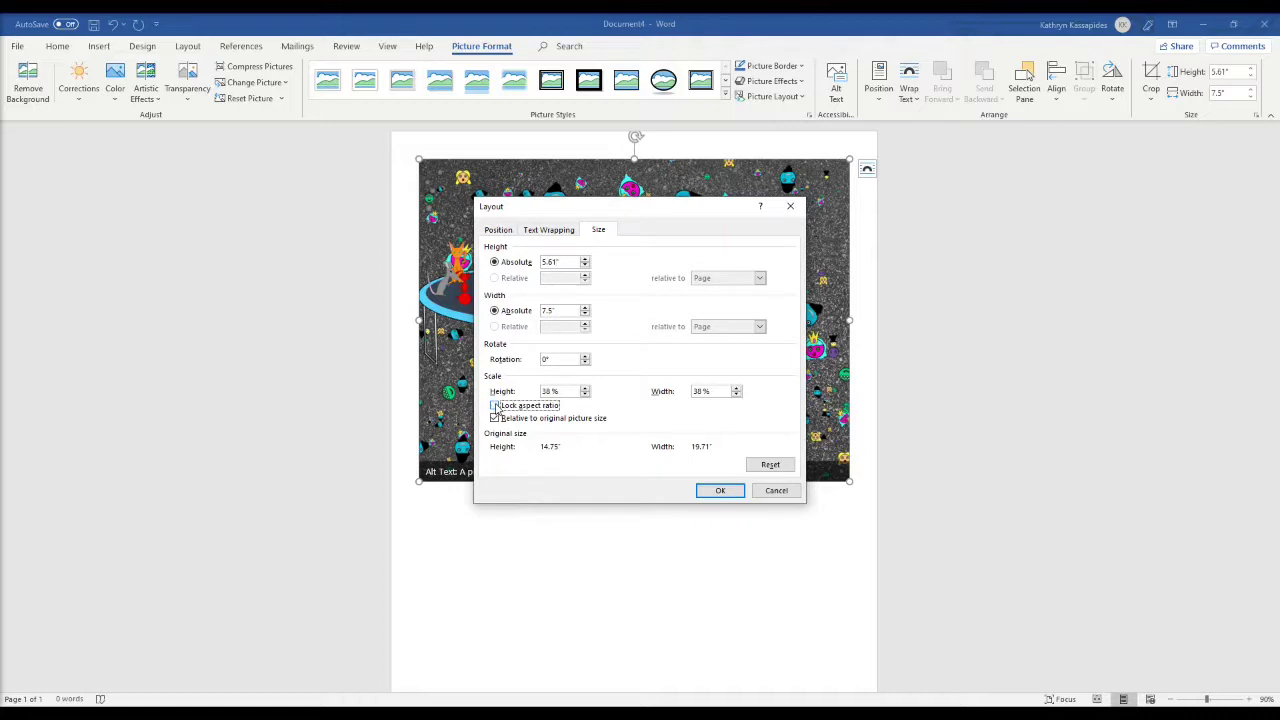
pyautogui.click(556, 261)
# Step: Check the picture's position and text wrapping options and apply the entered size of 7.94" high by 7.85" wide
pyautogui.click(501, 232)
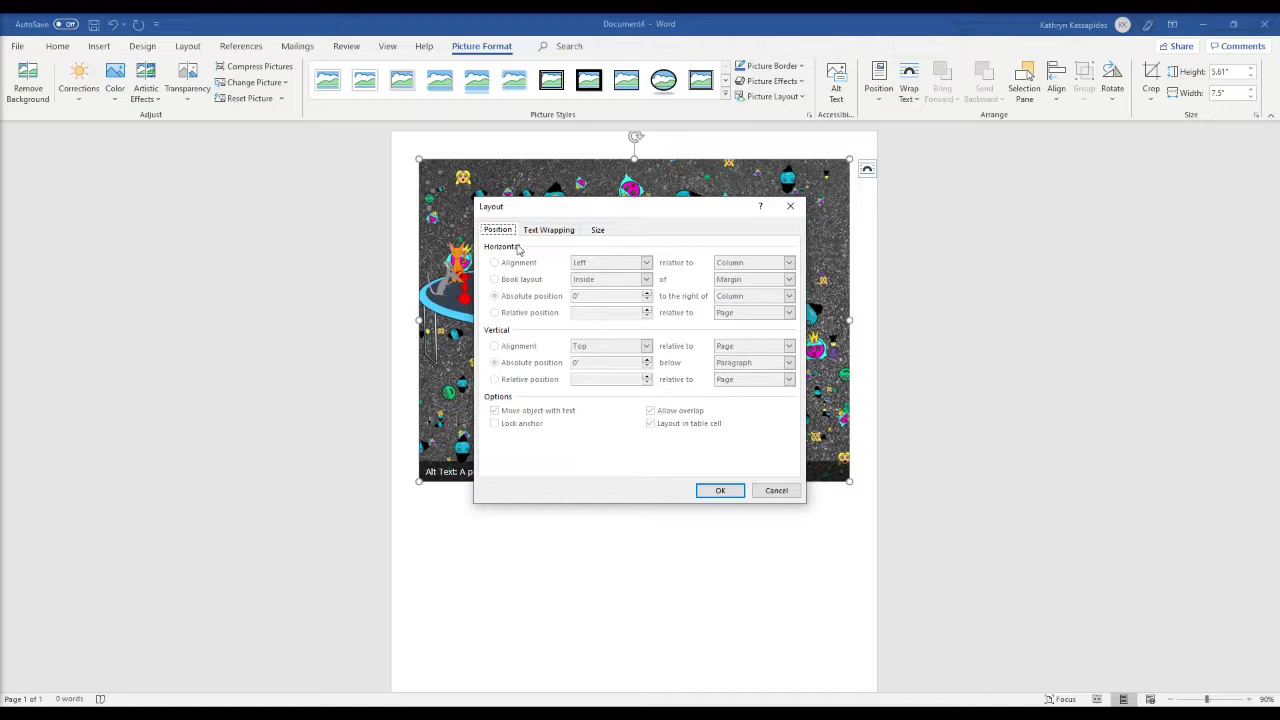
pyautogui.click(599, 233)
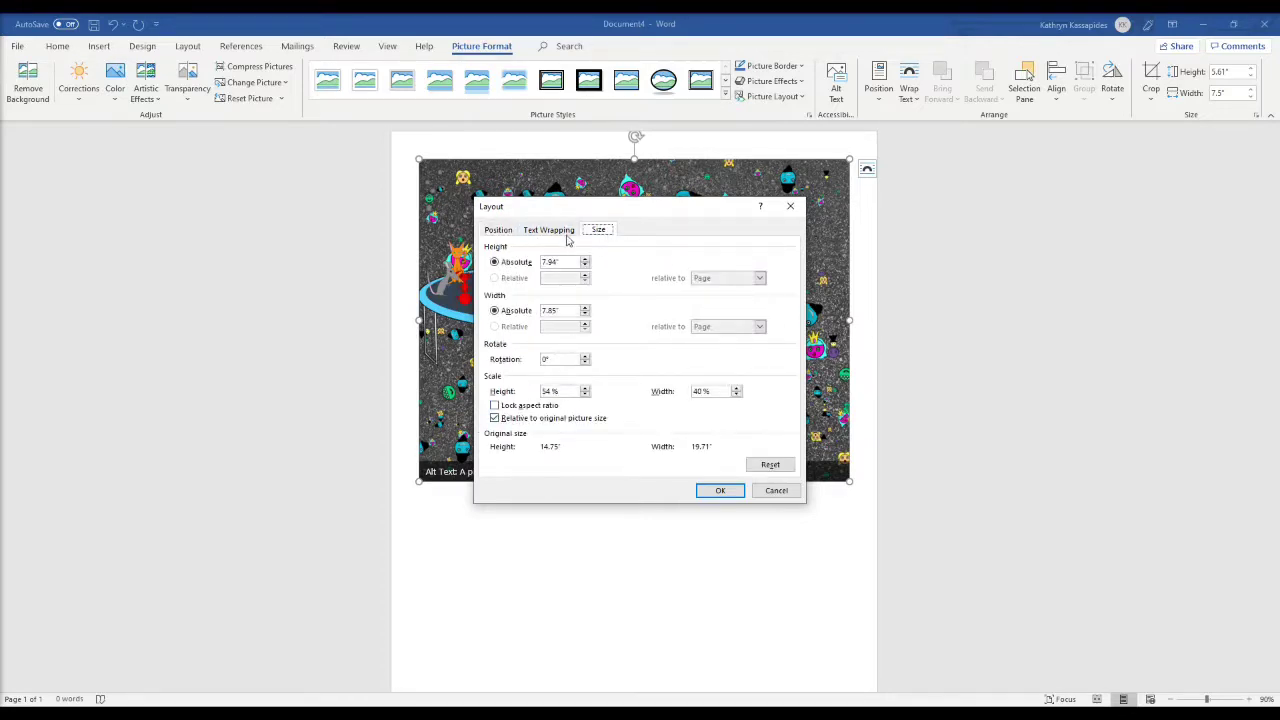
pyautogui.click(497, 231)
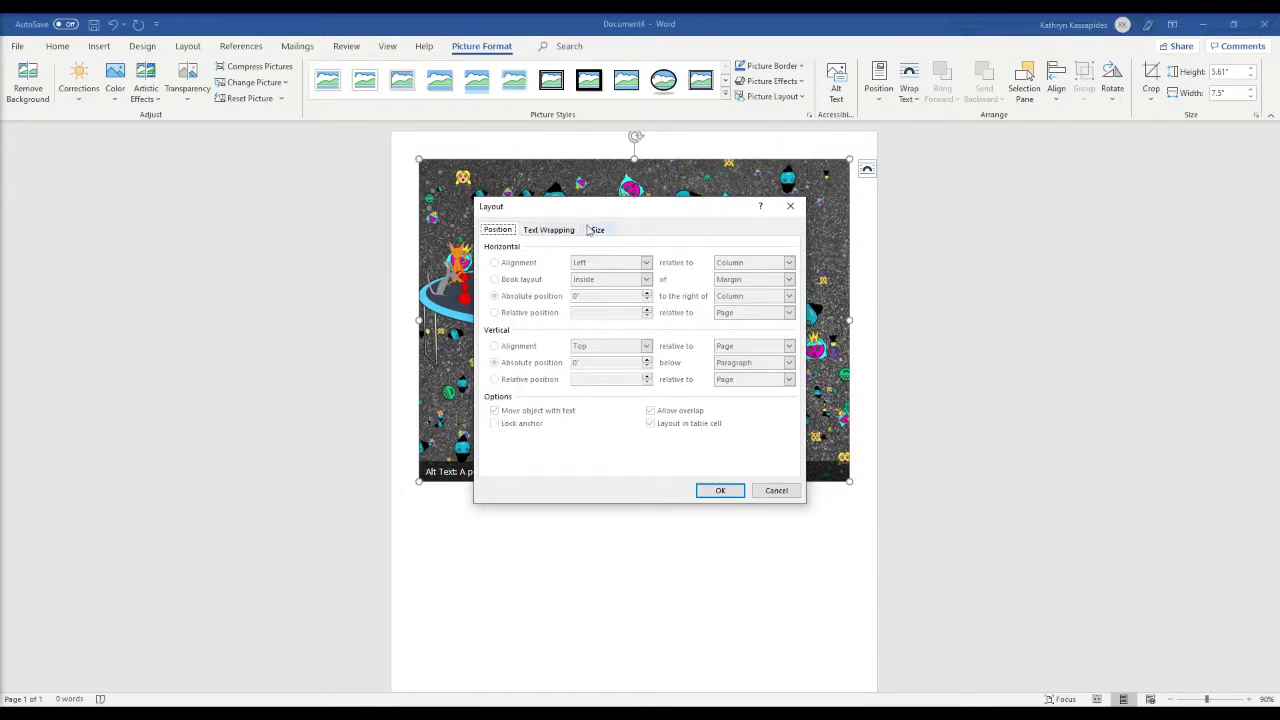
pyautogui.click(551, 230)
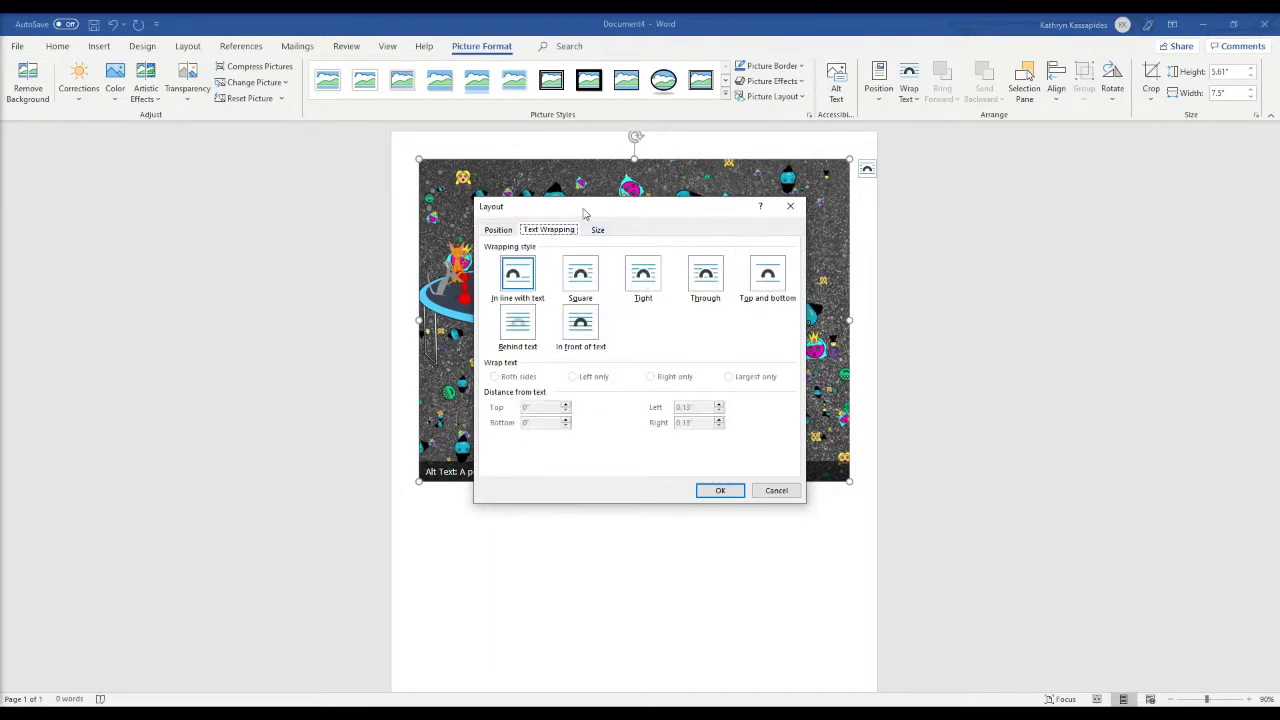
pyautogui.click(609, 237)
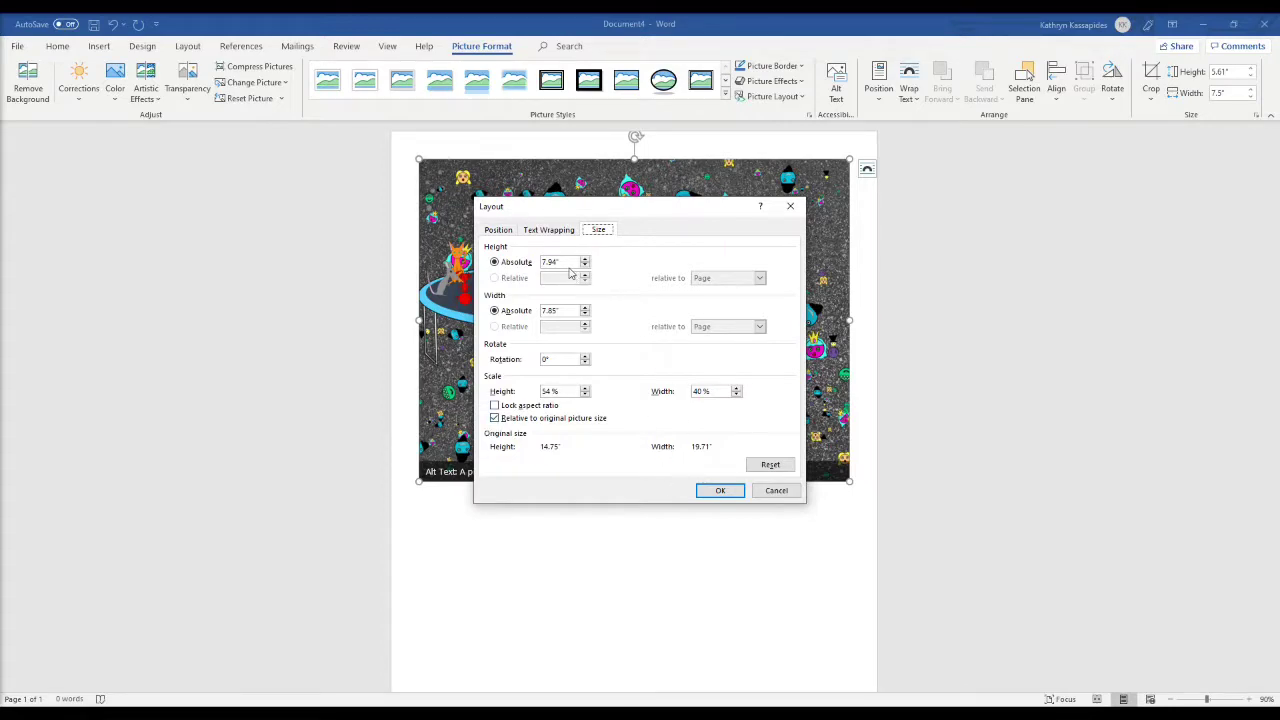
pyautogui.click(587, 365)
pyautogui.click(548, 231)
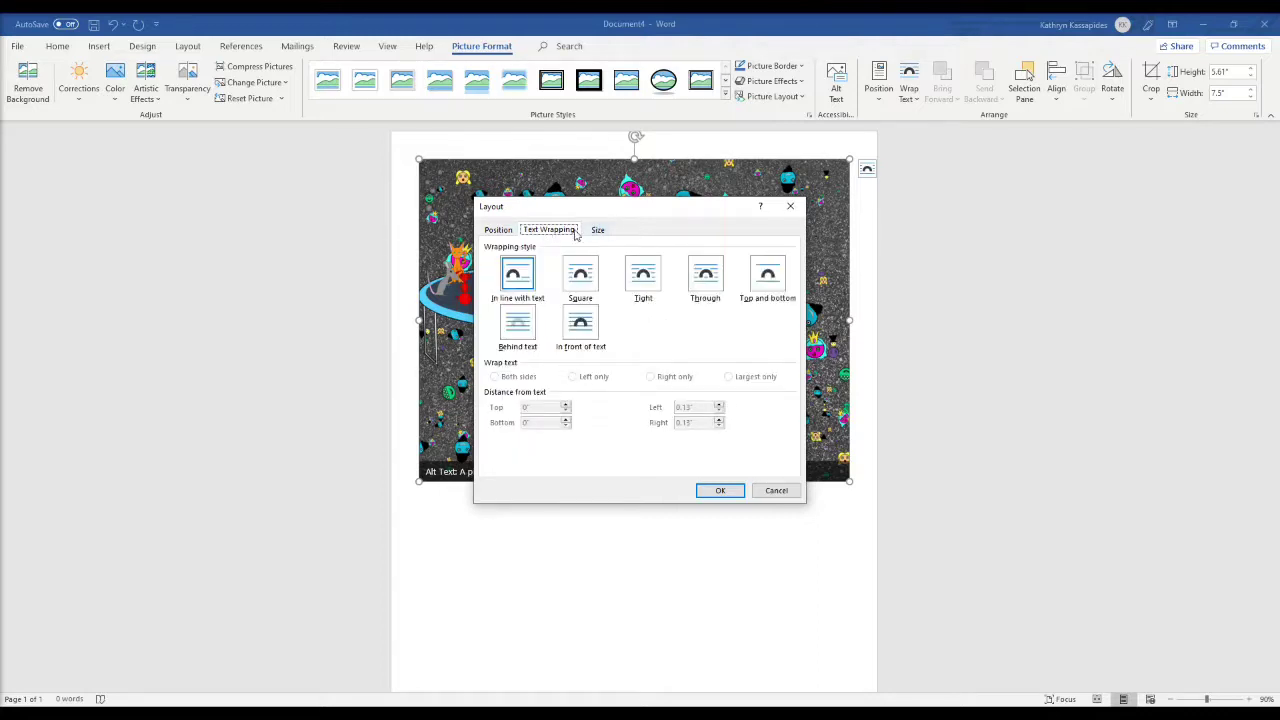
pyautogui.click(600, 232)
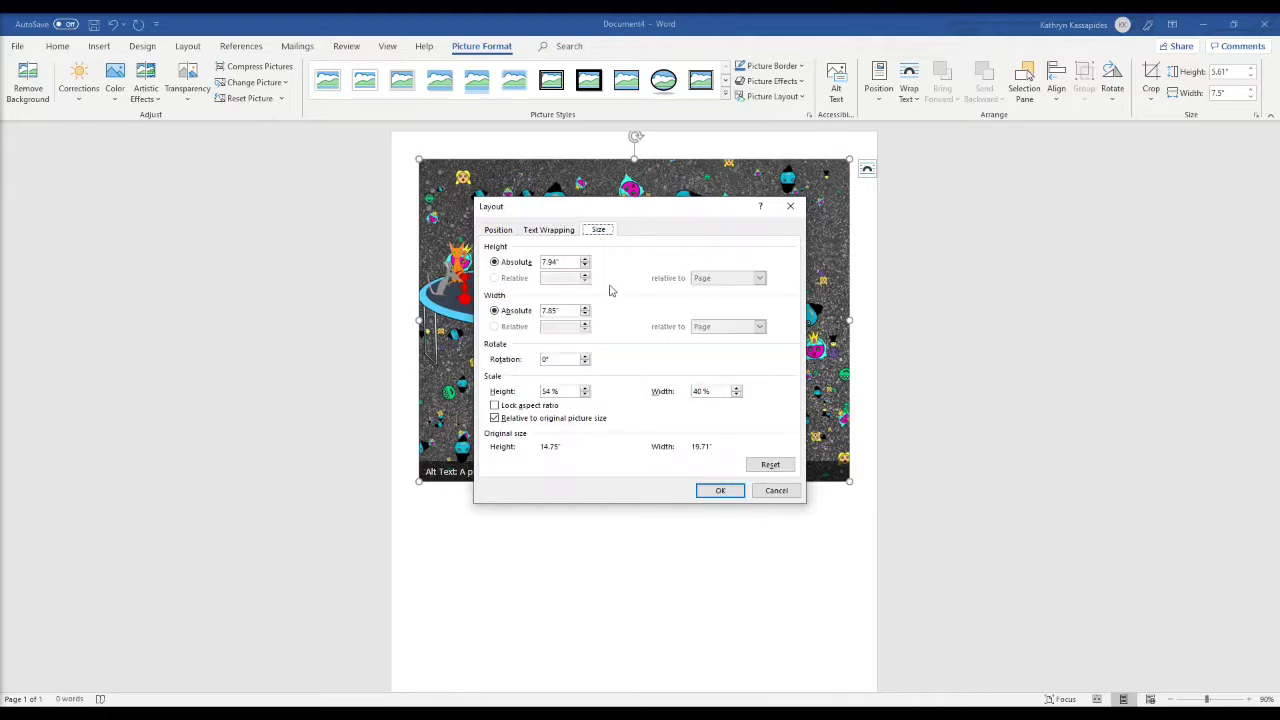
pyautogui.click(720, 490)
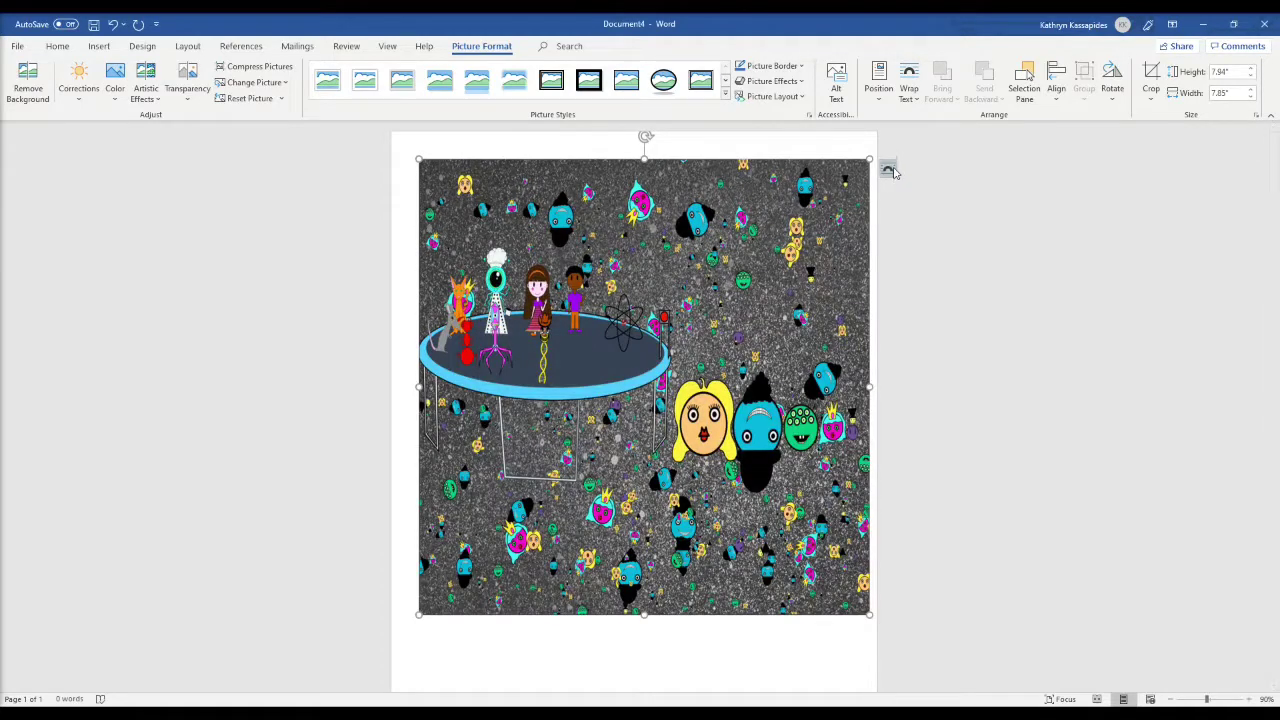
# Step: Set the picture's text wrapping to Behind Text and fix its position on the page
pyautogui.click(887, 169)
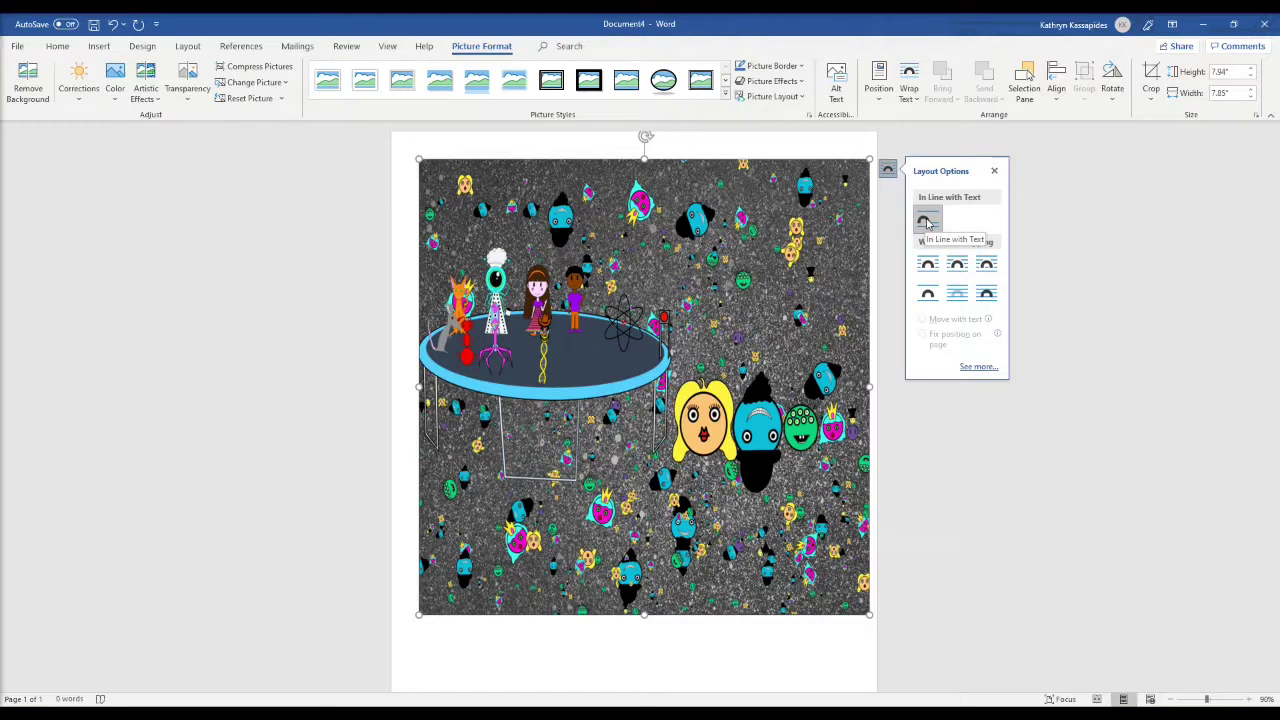
pyautogui.click(957, 296)
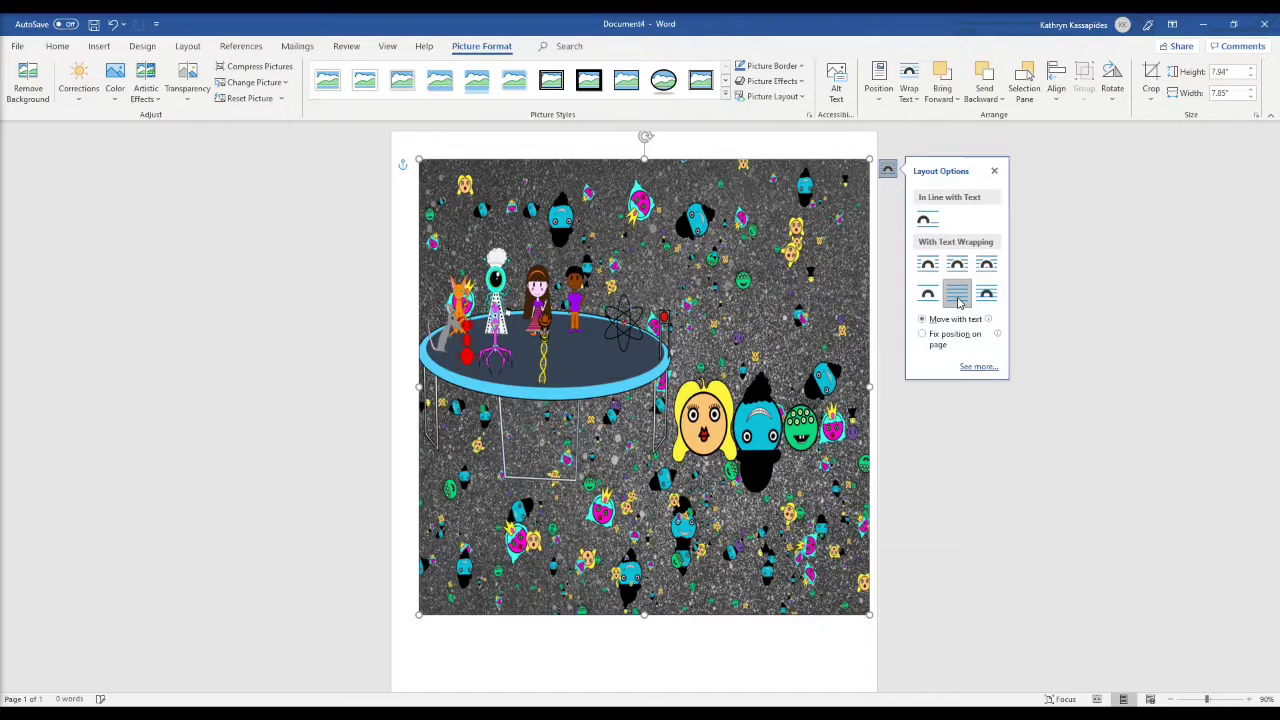
pyautogui.click(923, 336)
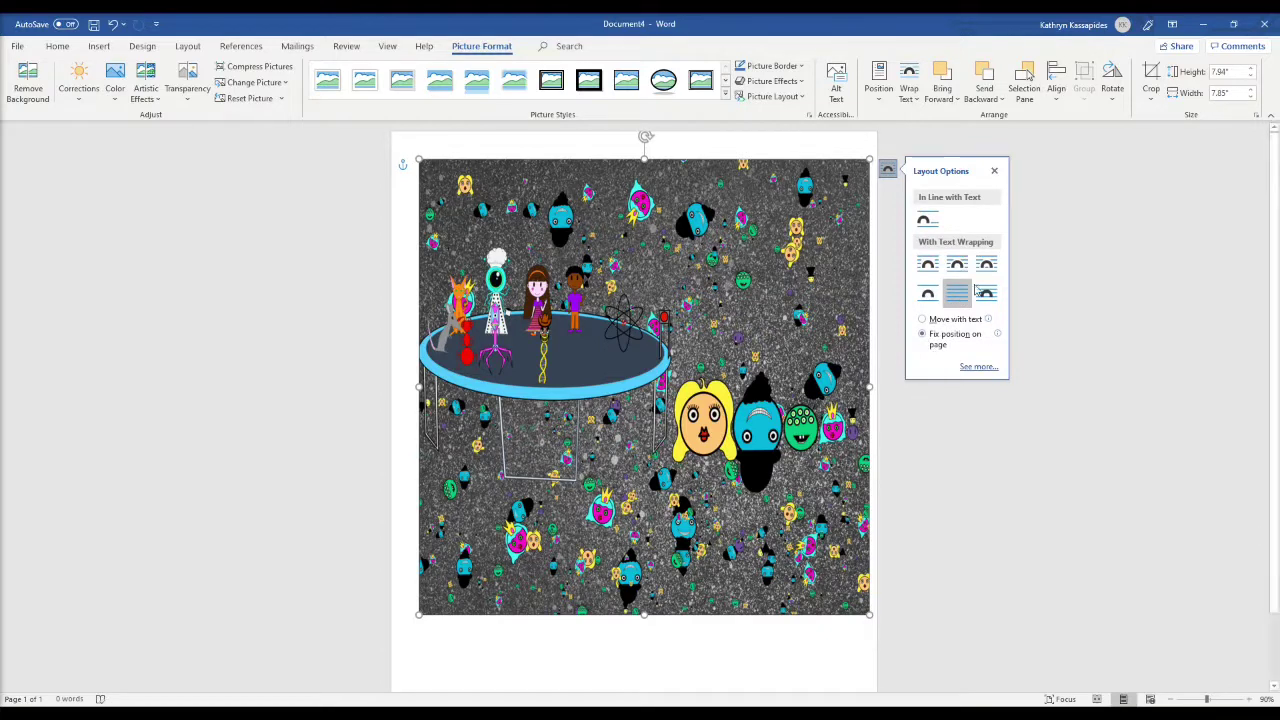
# Step: Open the position settings of the first page's picture
pyautogui.rightClick(733, 373)
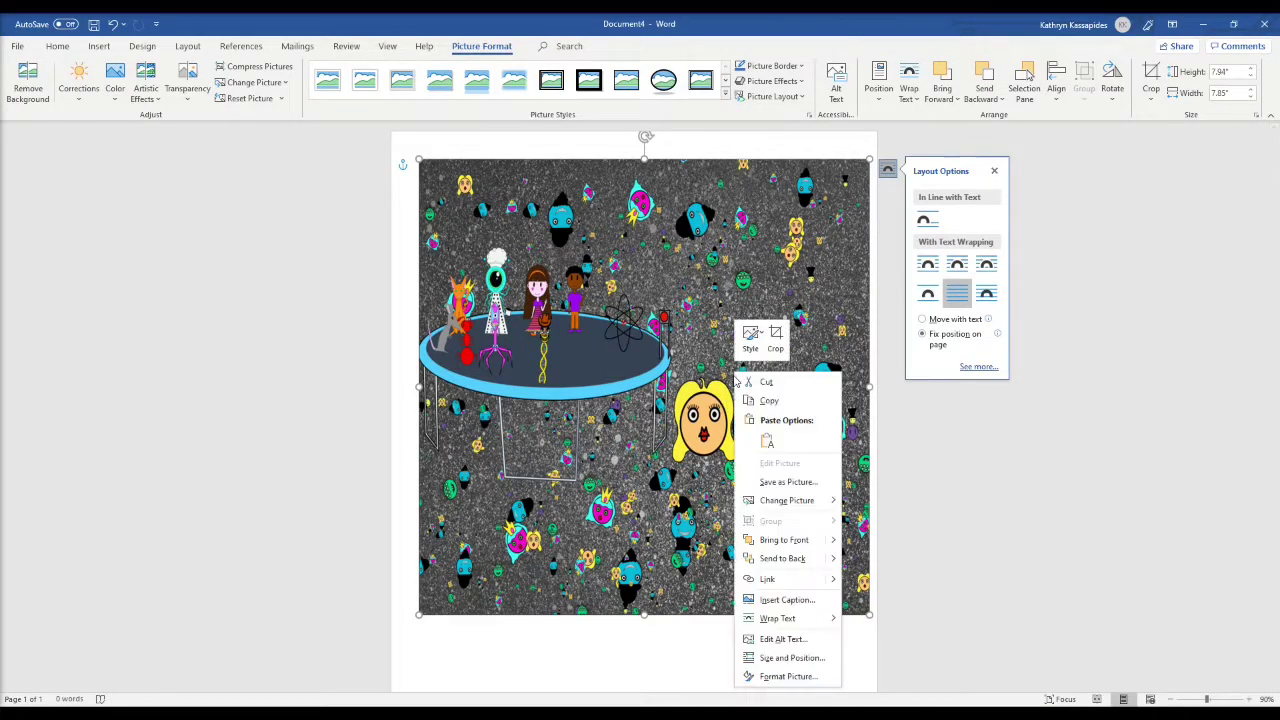
pyautogui.click(787, 658)
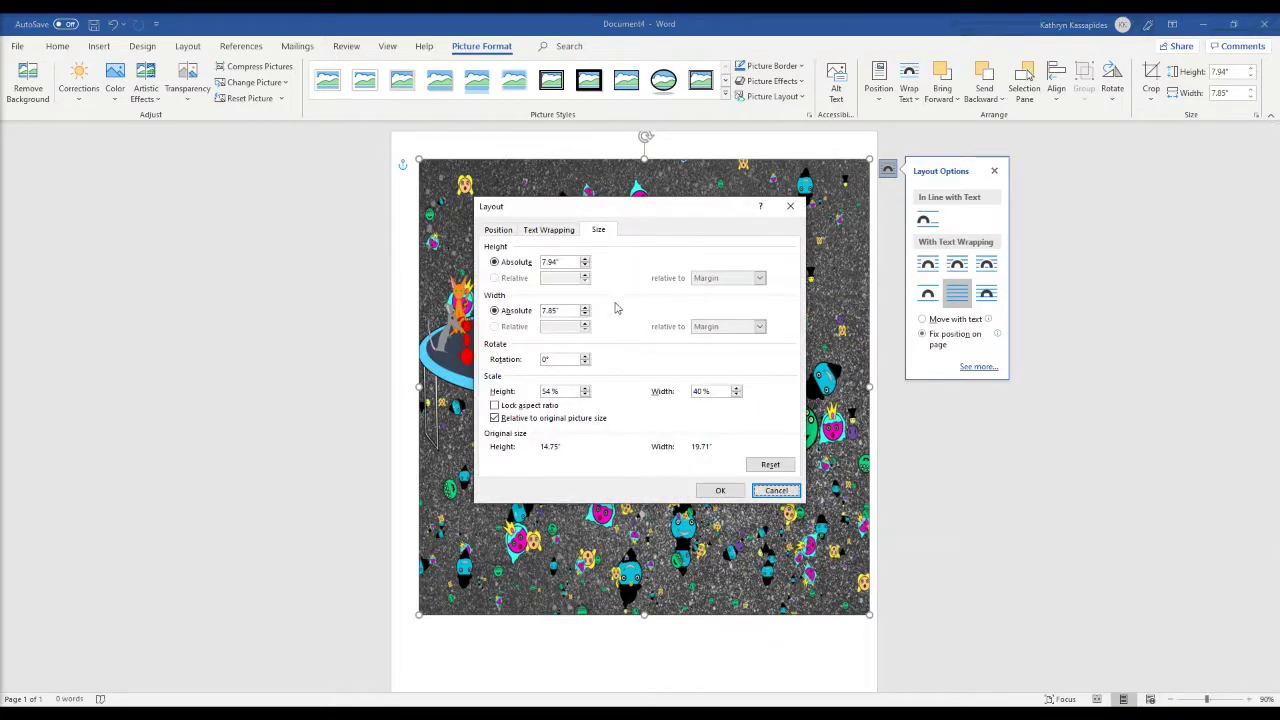
pyautogui.click(498, 231)
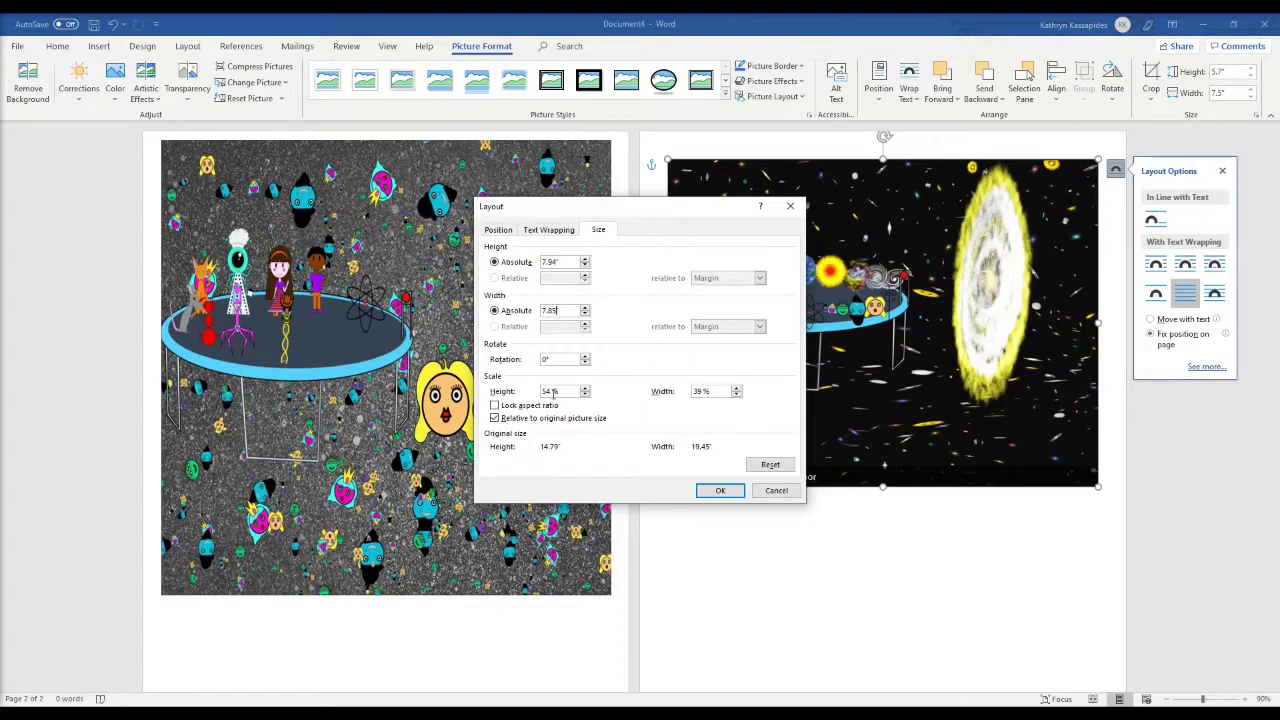
# Step: Try to rescale the second page's picture to 146% height and 102% width
pyautogui.click(547, 391)
pyautogui.write('140')
pyautogui.click(703, 392)
pyautogui.write('03')
pyautogui.press('Return')
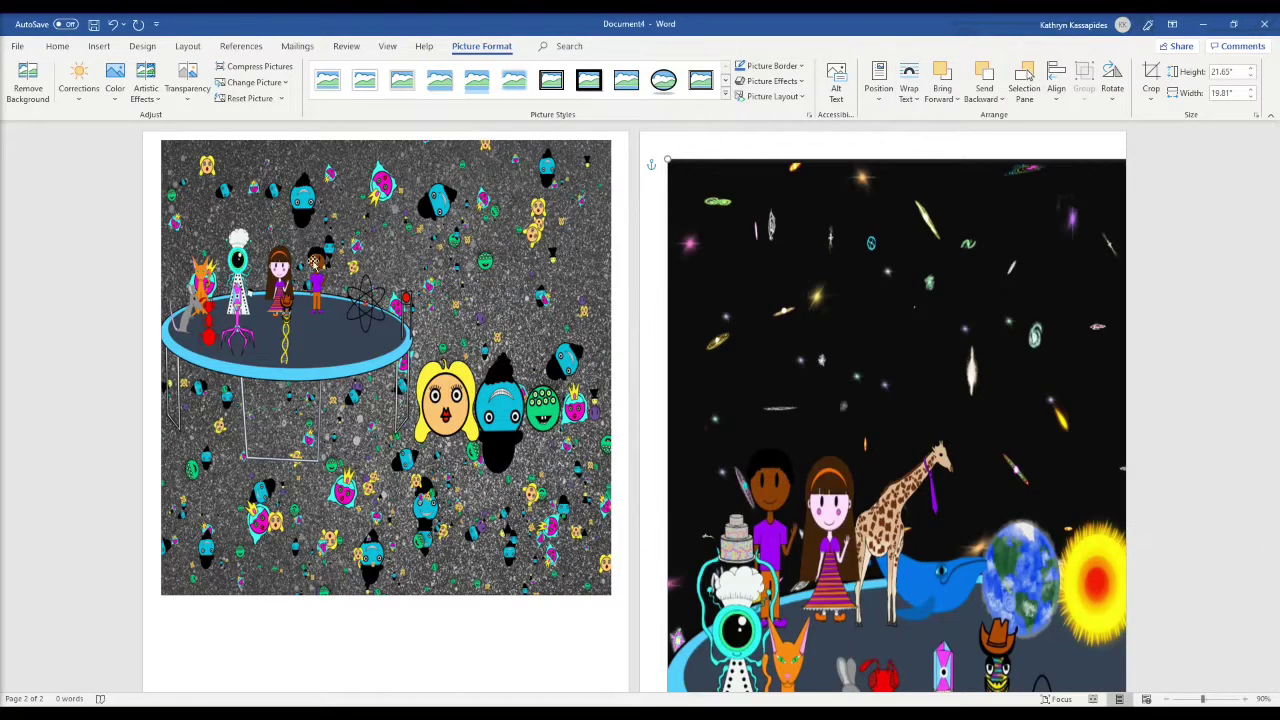
# Step: Check the enlarged picture's size settings without changing them and undo the rescaling
pyautogui.scroll(-2, 837, 390)
pyautogui.rightClick(832, 382)
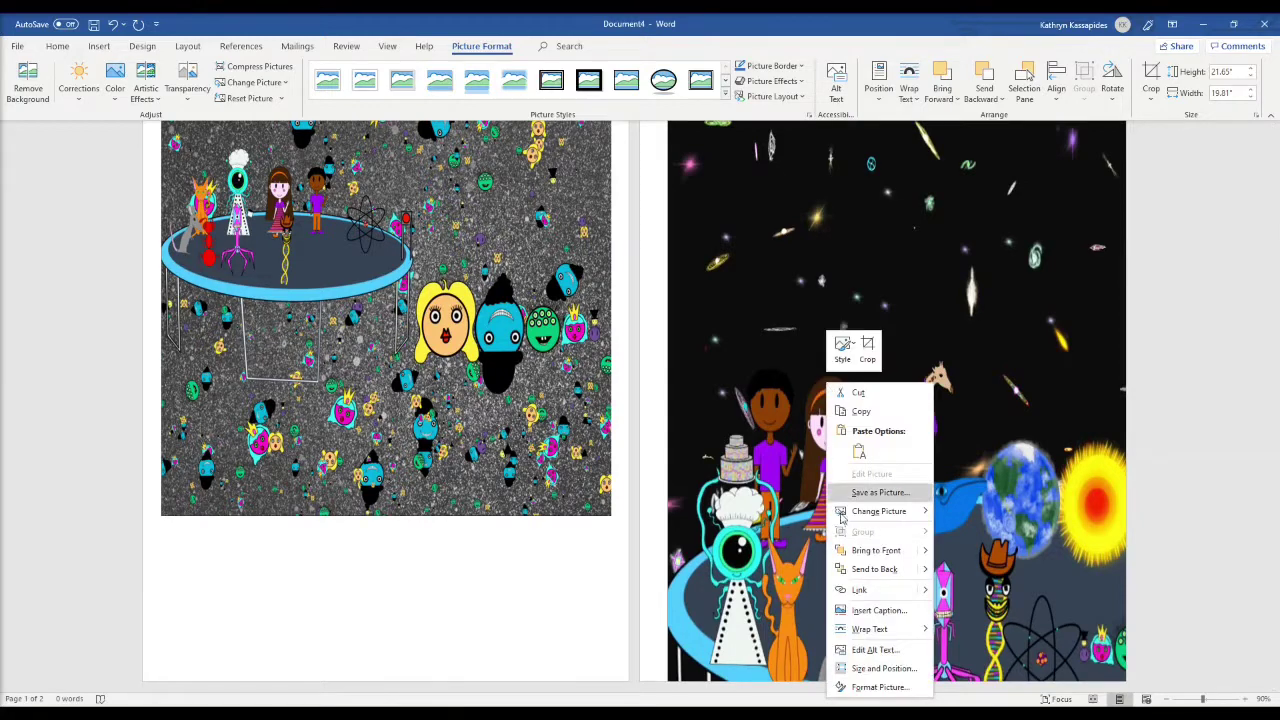
pyautogui.click(878, 669)
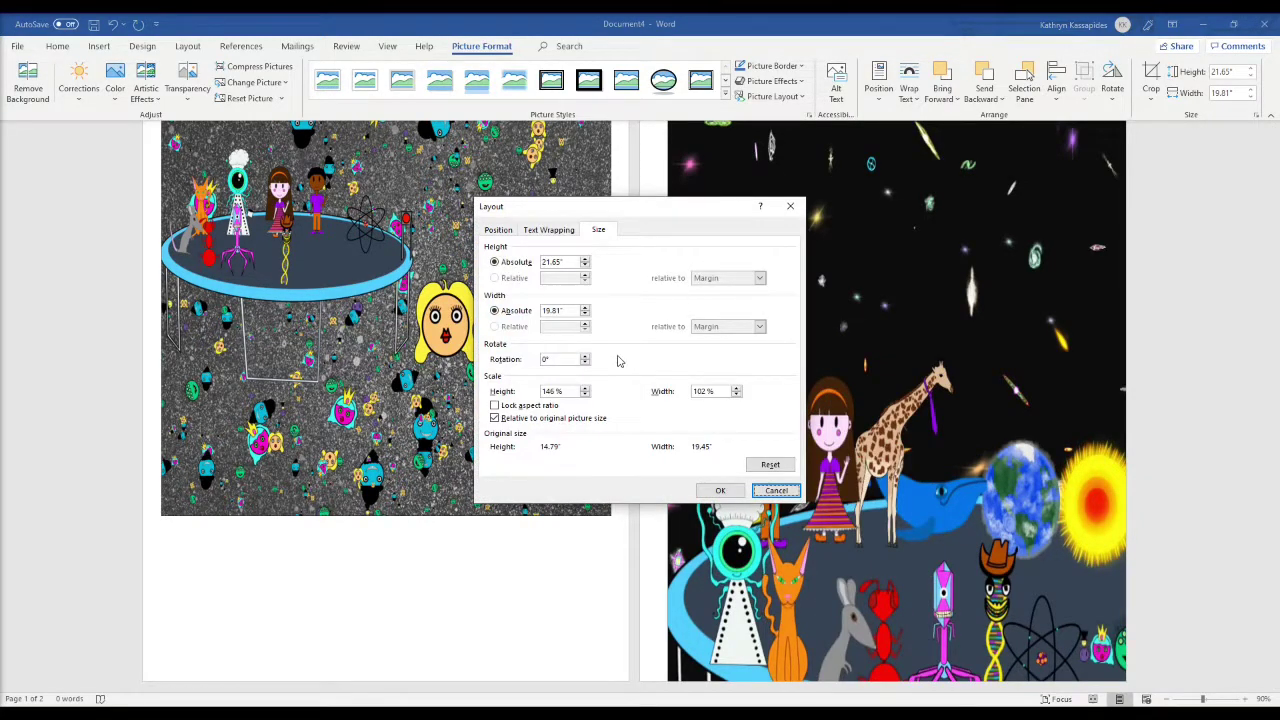
pyautogui.click(778, 490)
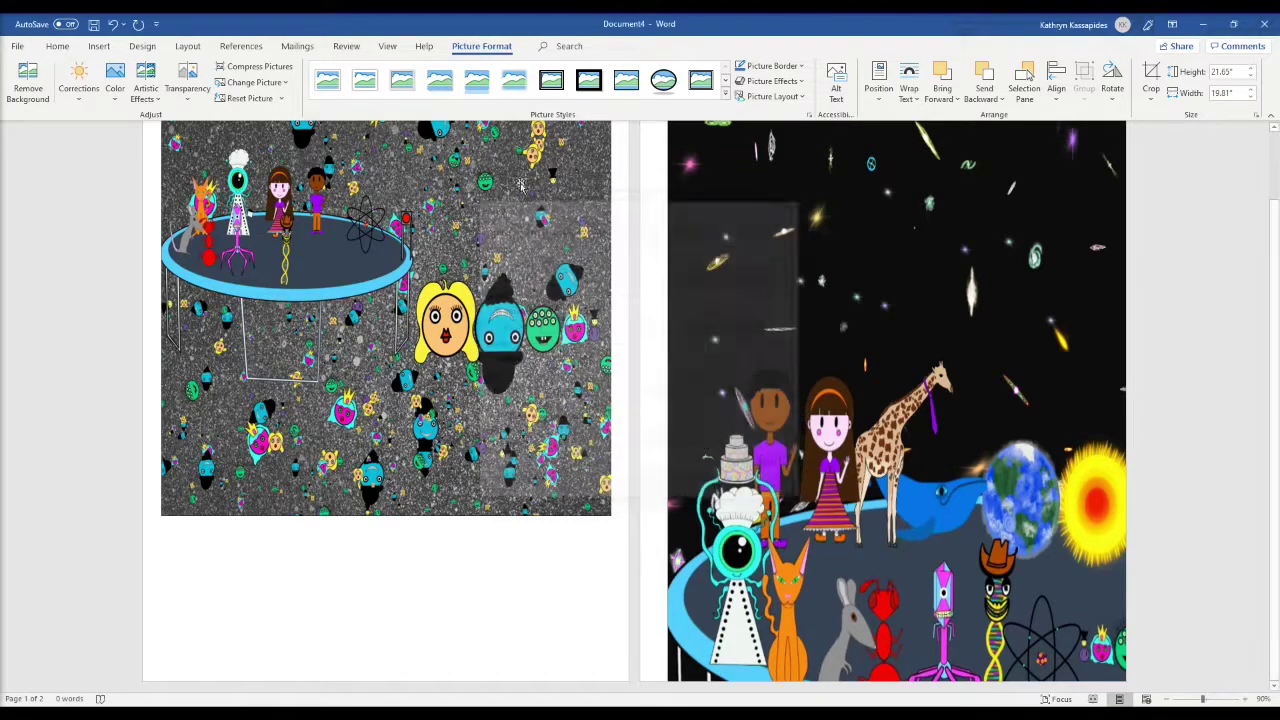
pyautogui.click(113, 24)
# Step: Make the second picture's absolute horizontal and vertical positions relative to the margin
pyautogui.rightClick(748, 270)
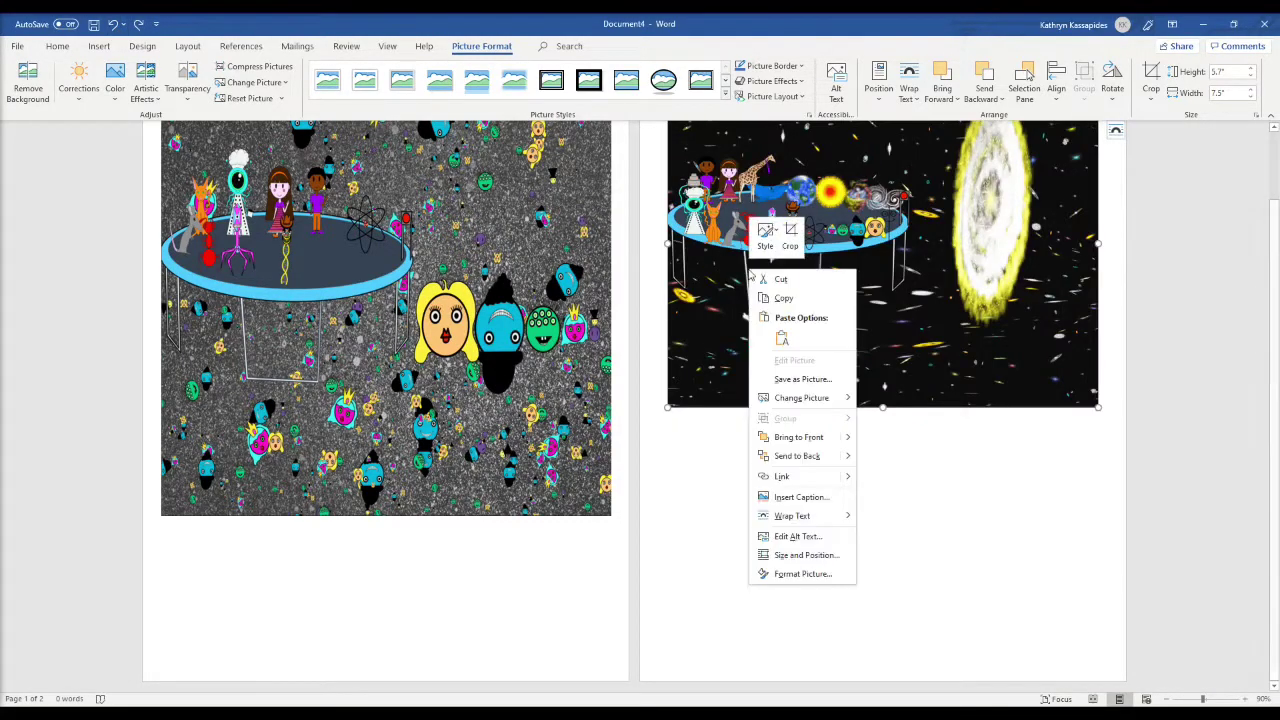
pyautogui.click(835, 556)
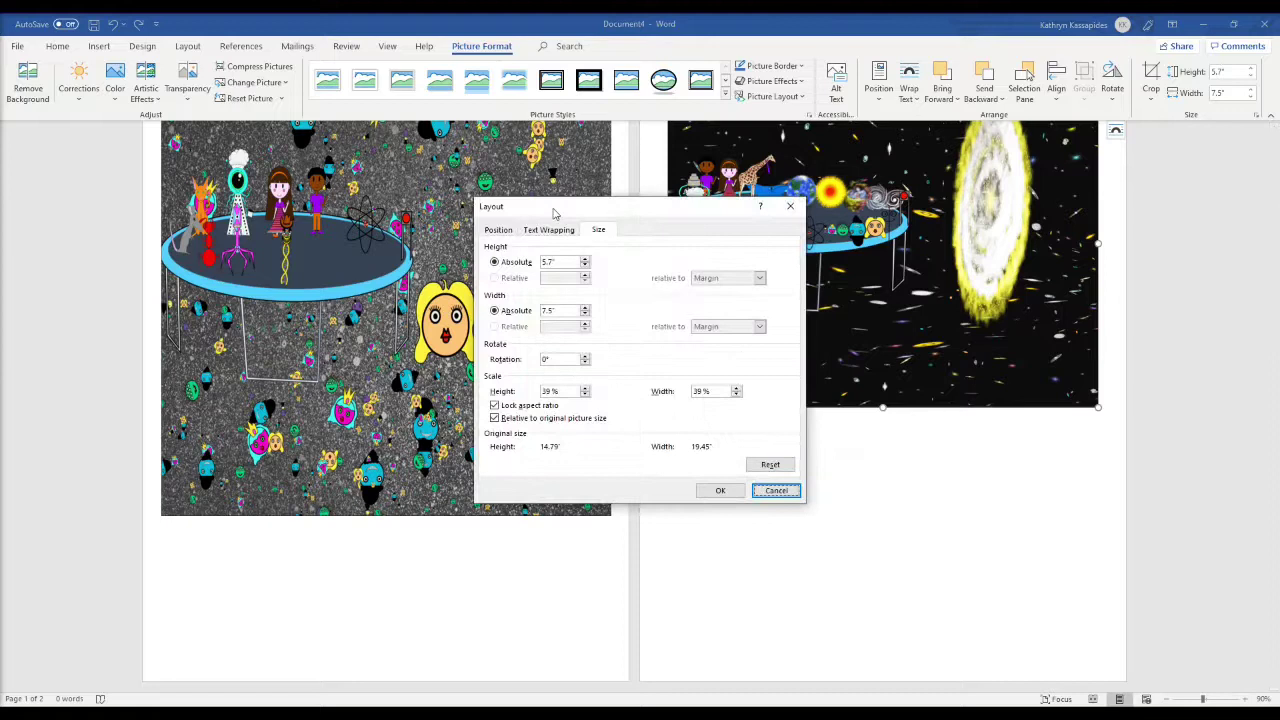
pyautogui.click(498, 230)
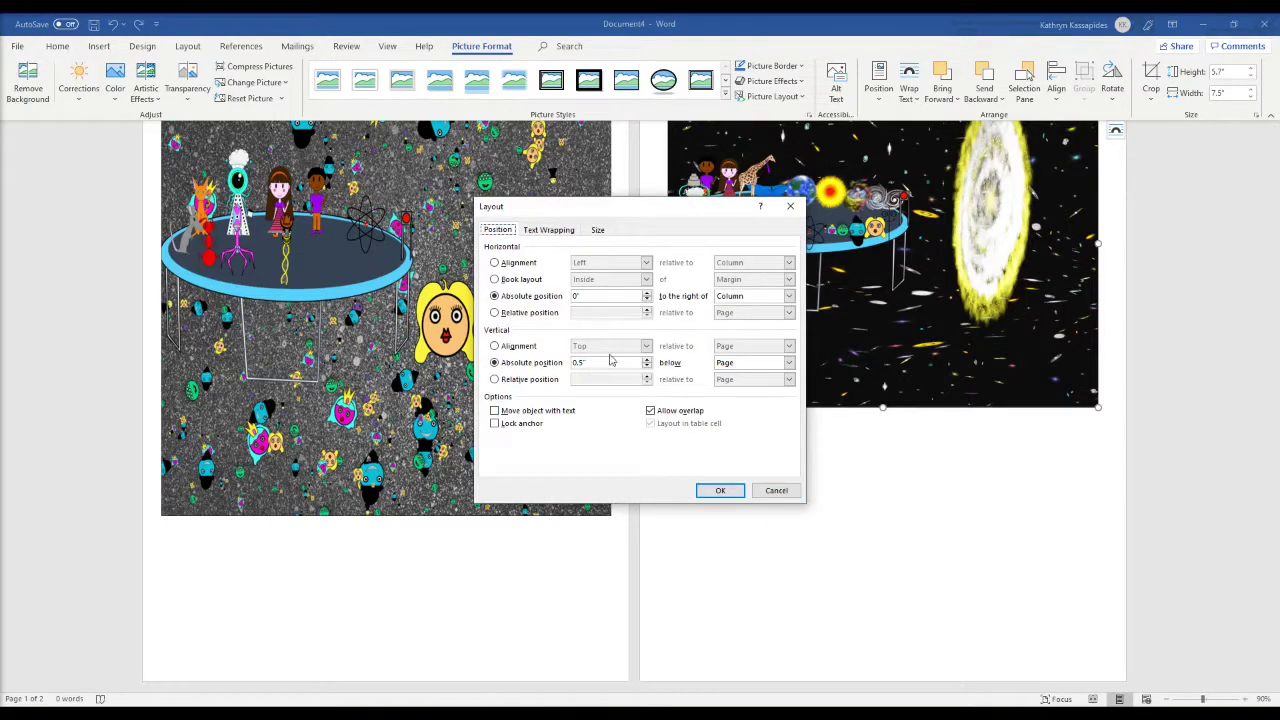
pyautogui.click(789, 296)
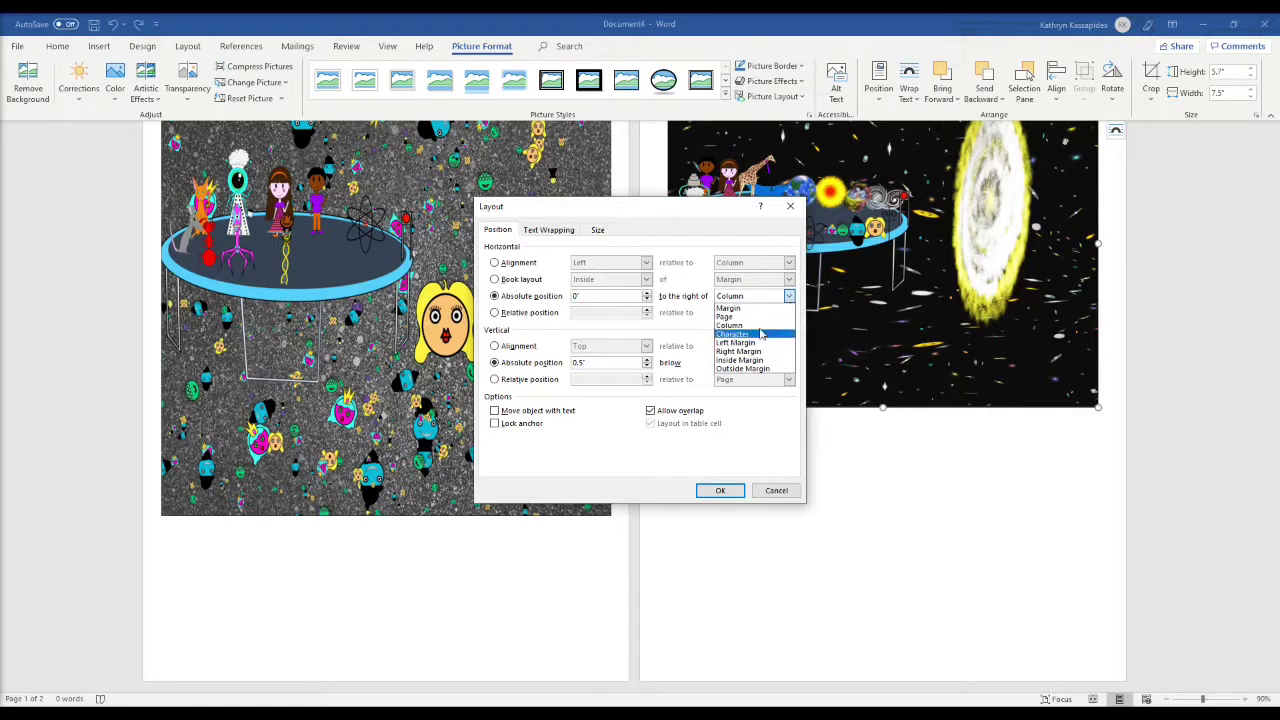
pyautogui.click(735, 308)
pyautogui.click(786, 363)
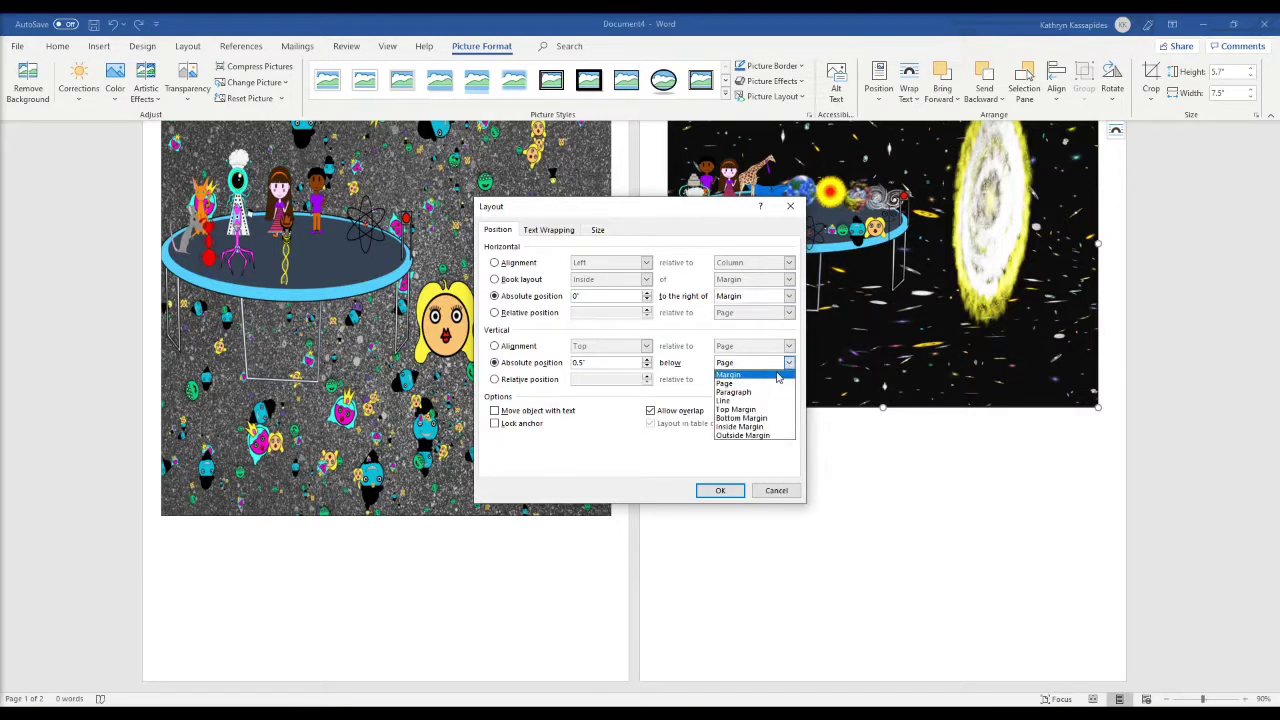
pyautogui.click(778, 376)
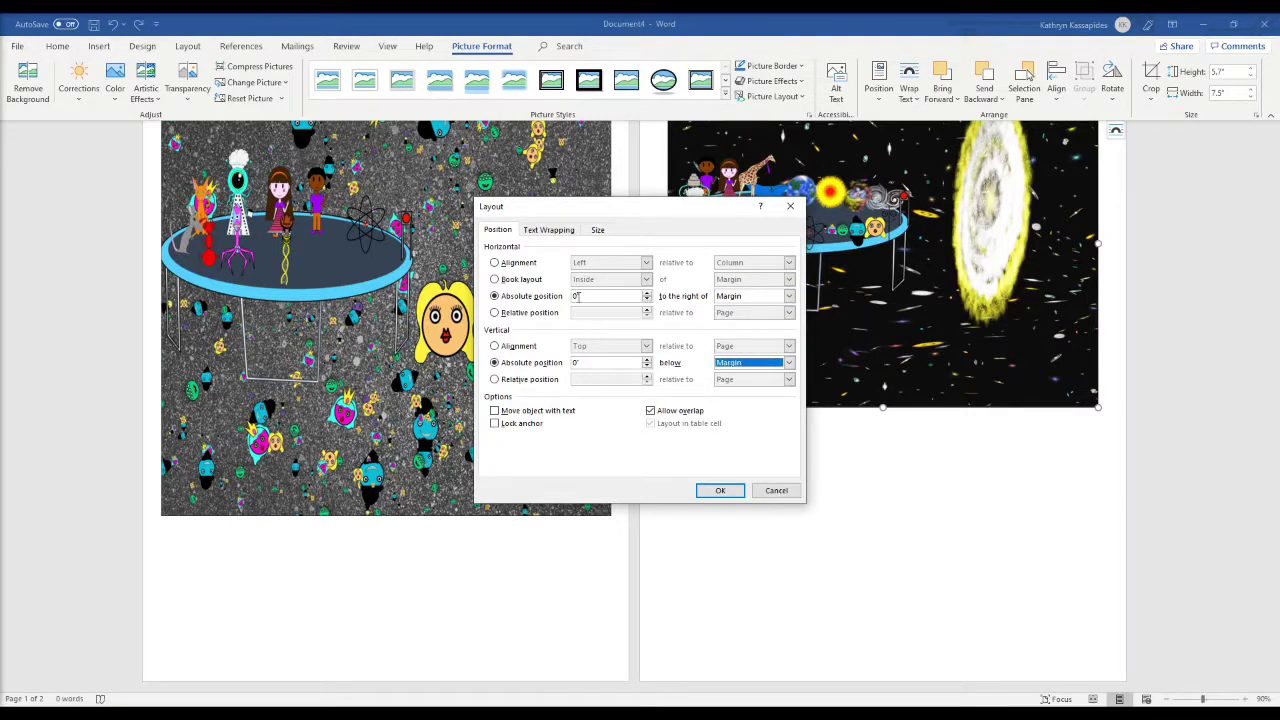
# Step: Set the second picture's absolute position to -0.16" horizontally and -0.34" vertically, with Behind text as its wrapping style
pyautogui.click(577, 296)
pyautogui.click(587, 363)
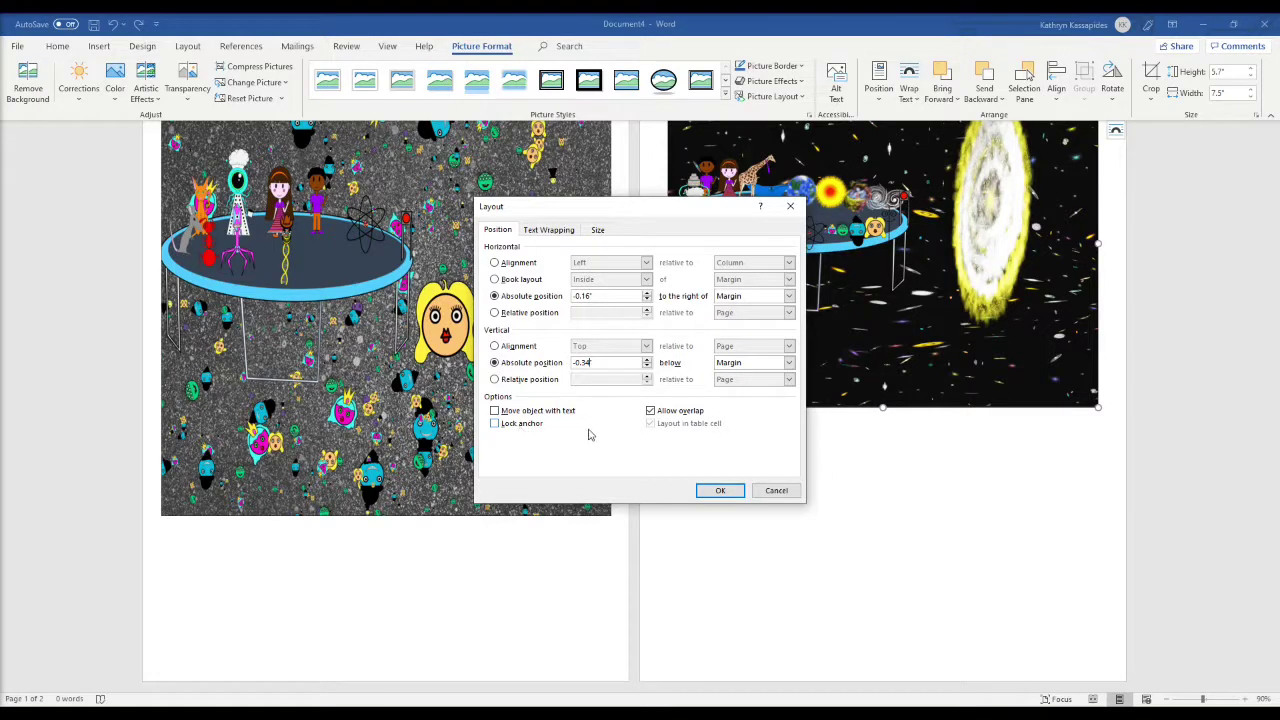
pyautogui.click(652, 412)
pyautogui.click(548, 230)
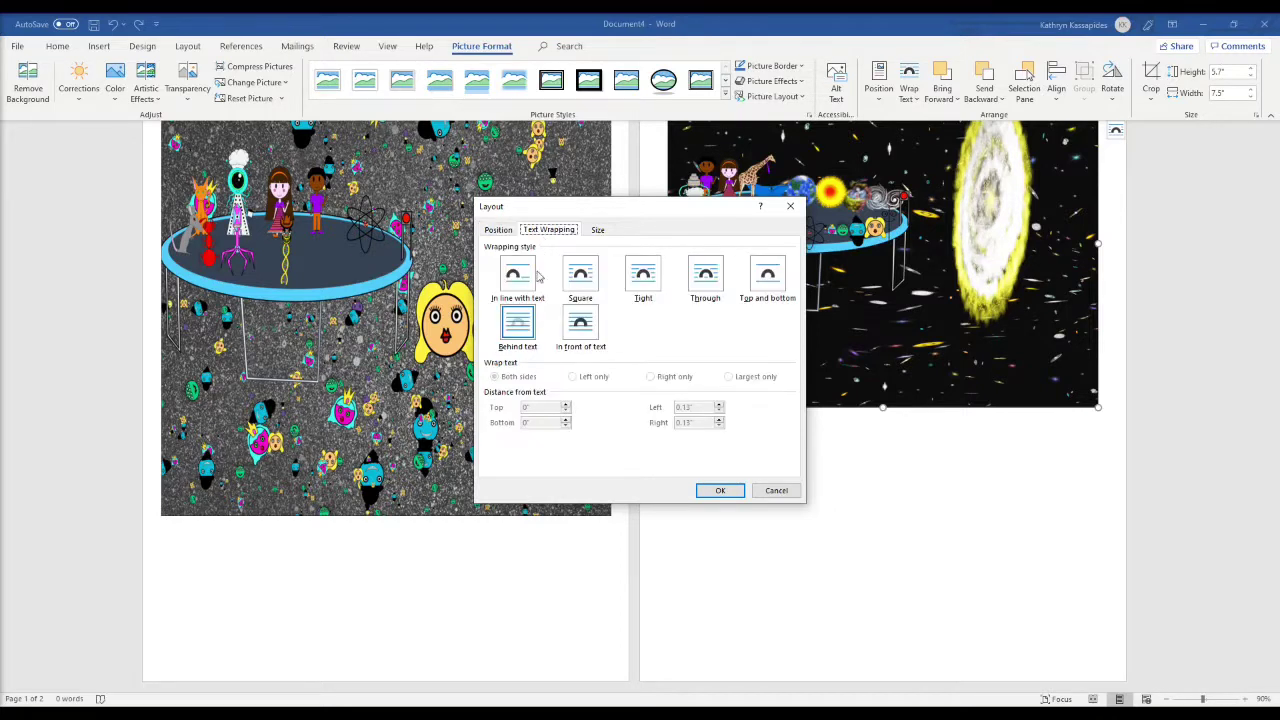
pyautogui.click(520, 333)
# Step: Unlock the second picture's aspect ratio, set its absolute height to 7.94" and width to 7.85", and apply the layout
pyautogui.click(597, 231)
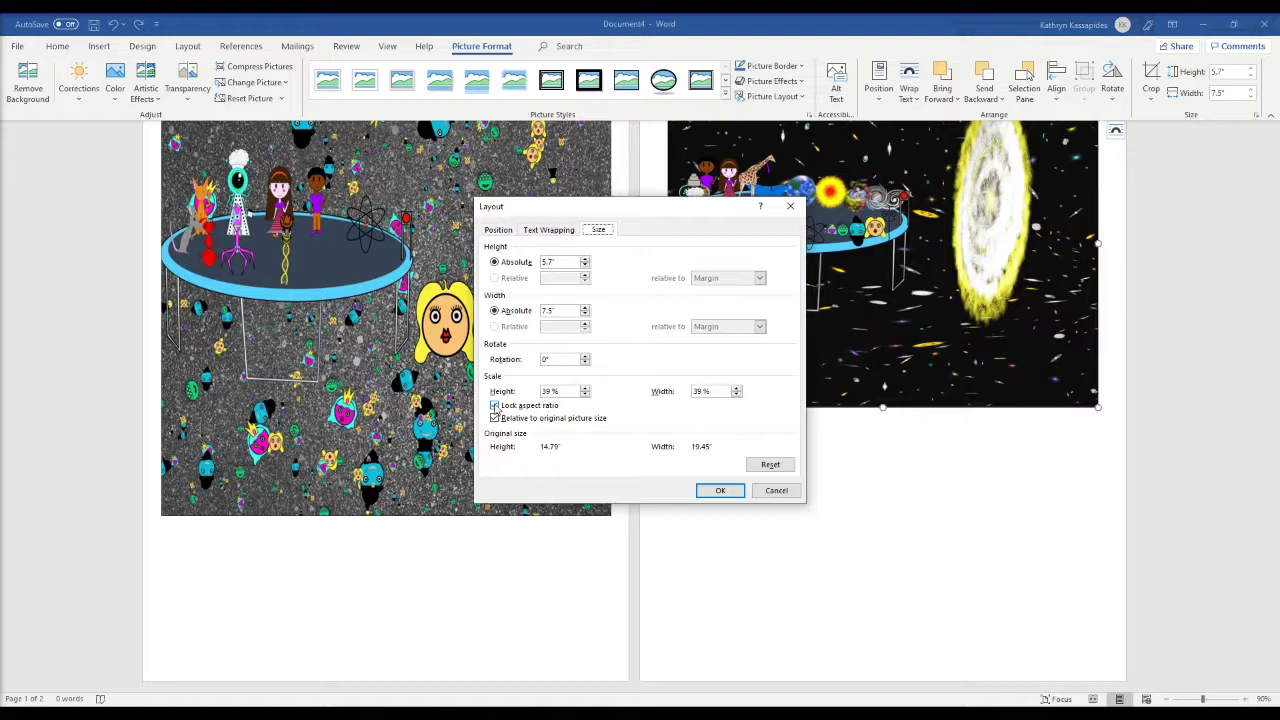
pyautogui.click(494, 406)
pyautogui.doubleClick(551, 262)
pyautogui.write('7')
pyautogui.write('7.85')
pyautogui.press('Return')
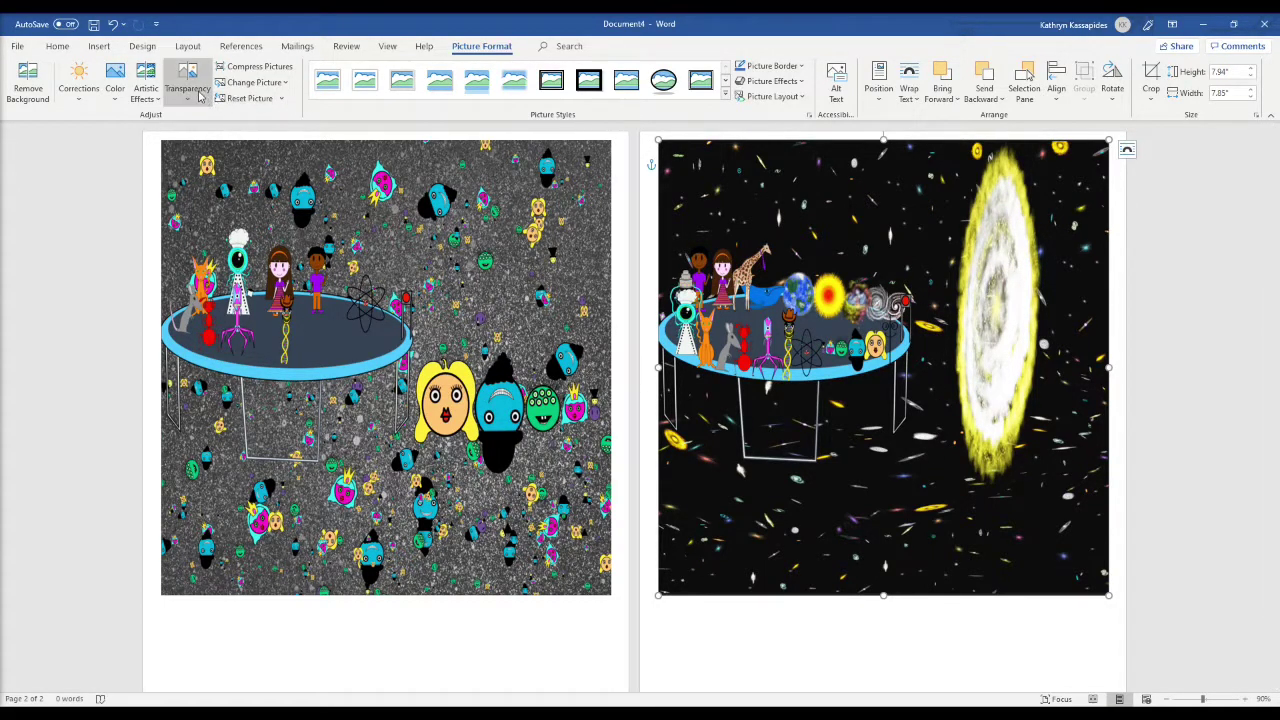
# Step: Insert a Simple Text Box and move it to the lower middle of the second page's picture
pyautogui.click(99, 46)
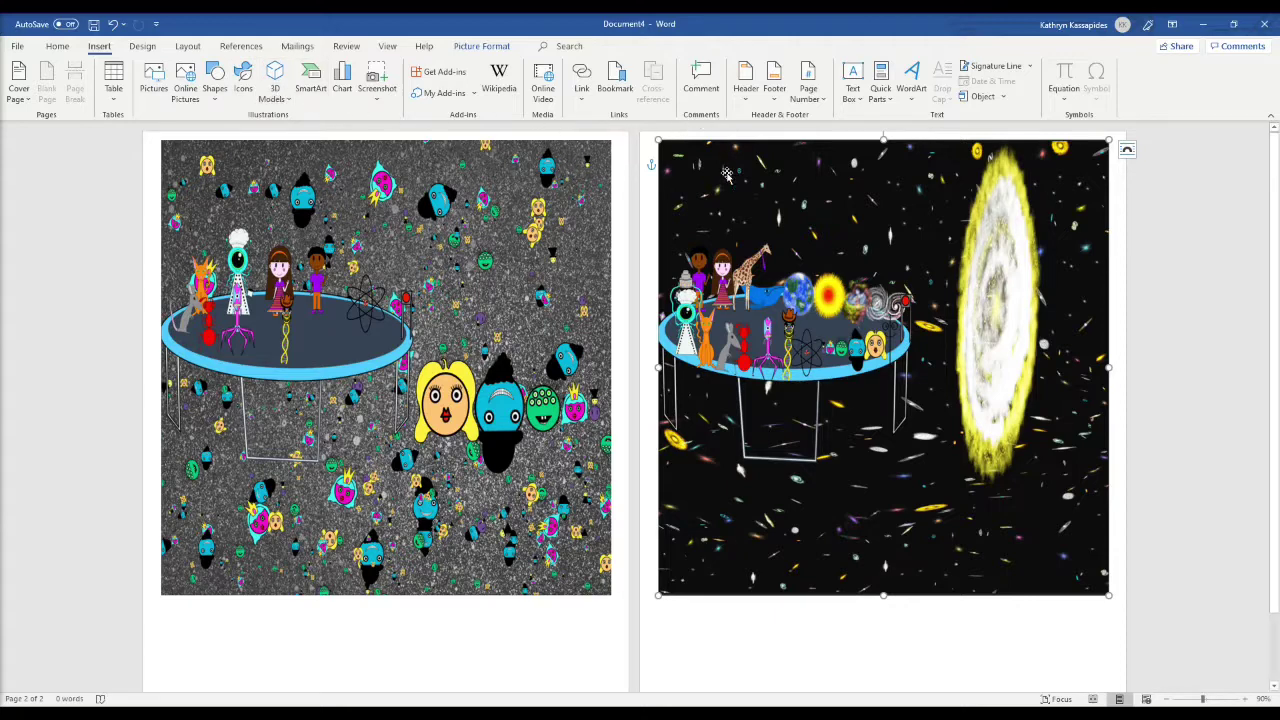
pyautogui.click(857, 88)
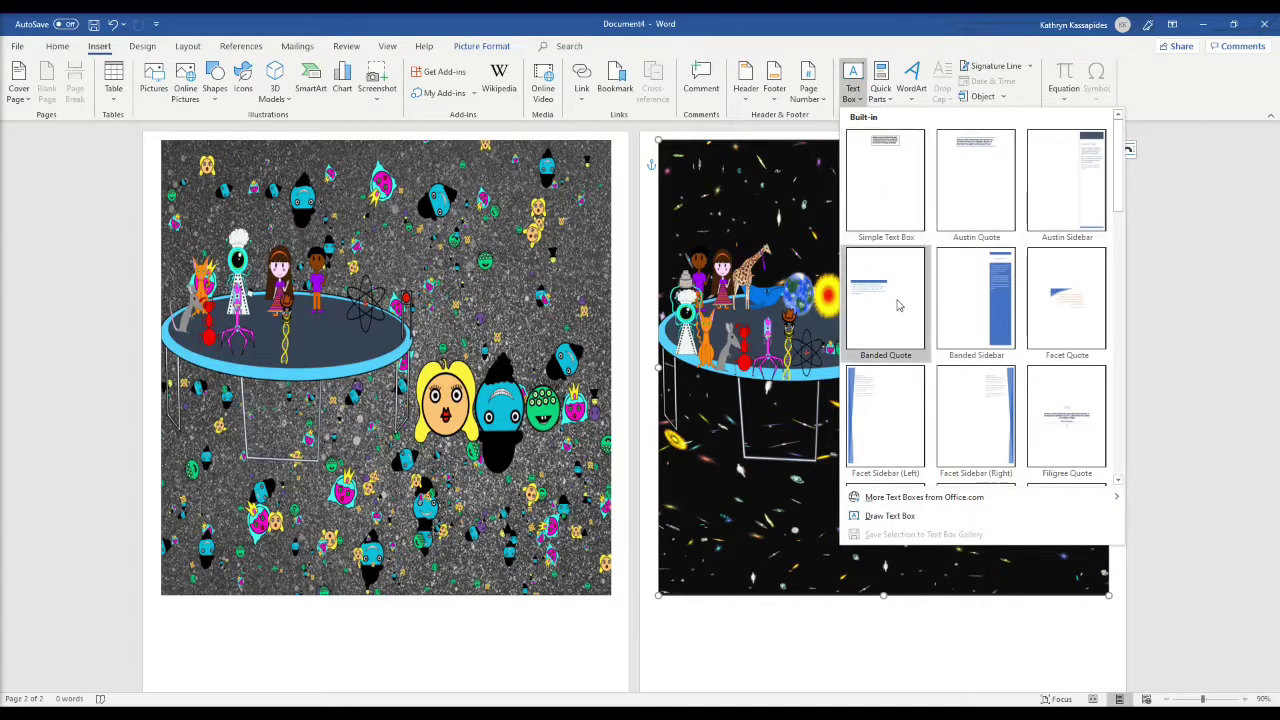
pyautogui.click(885, 180)
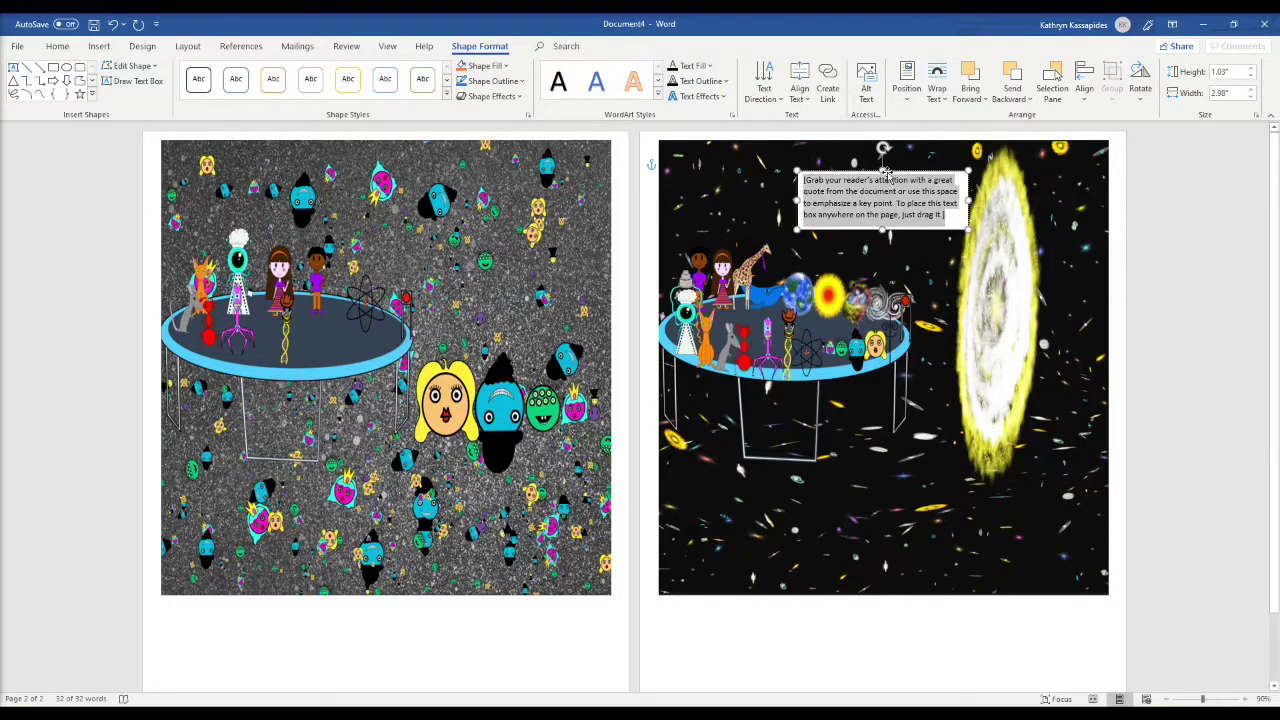
pyautogui.moveTo(887, 229); pyautogui.dragTo(864, 570)
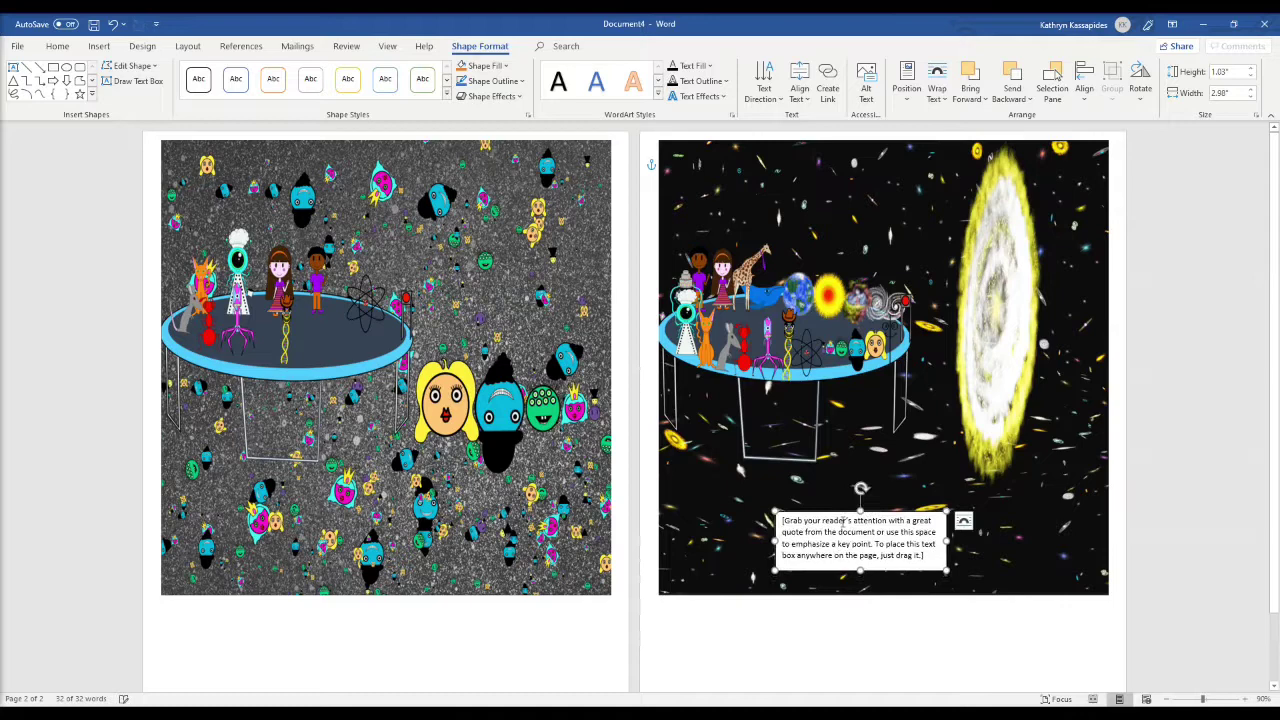
# Step: Replace the text box's placeholder text with "Once upon a time . . ."
pyautogui.click(854, 544)
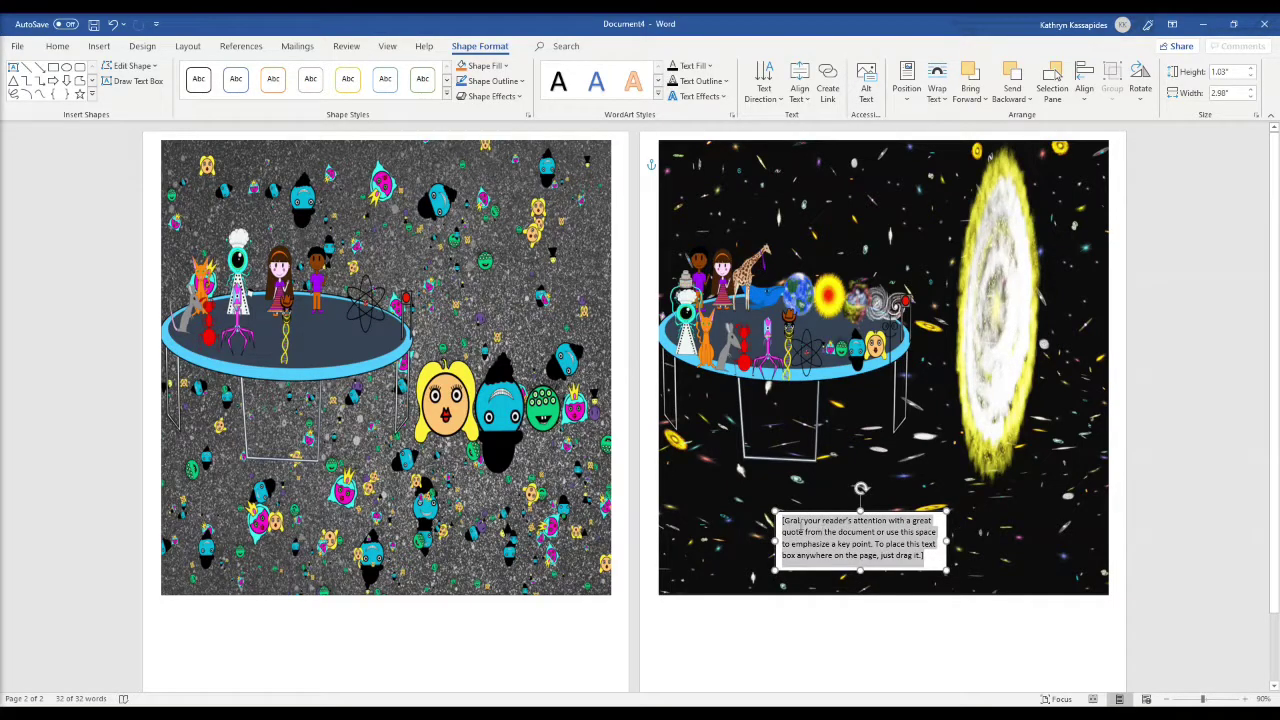
pyautogui.write('o')
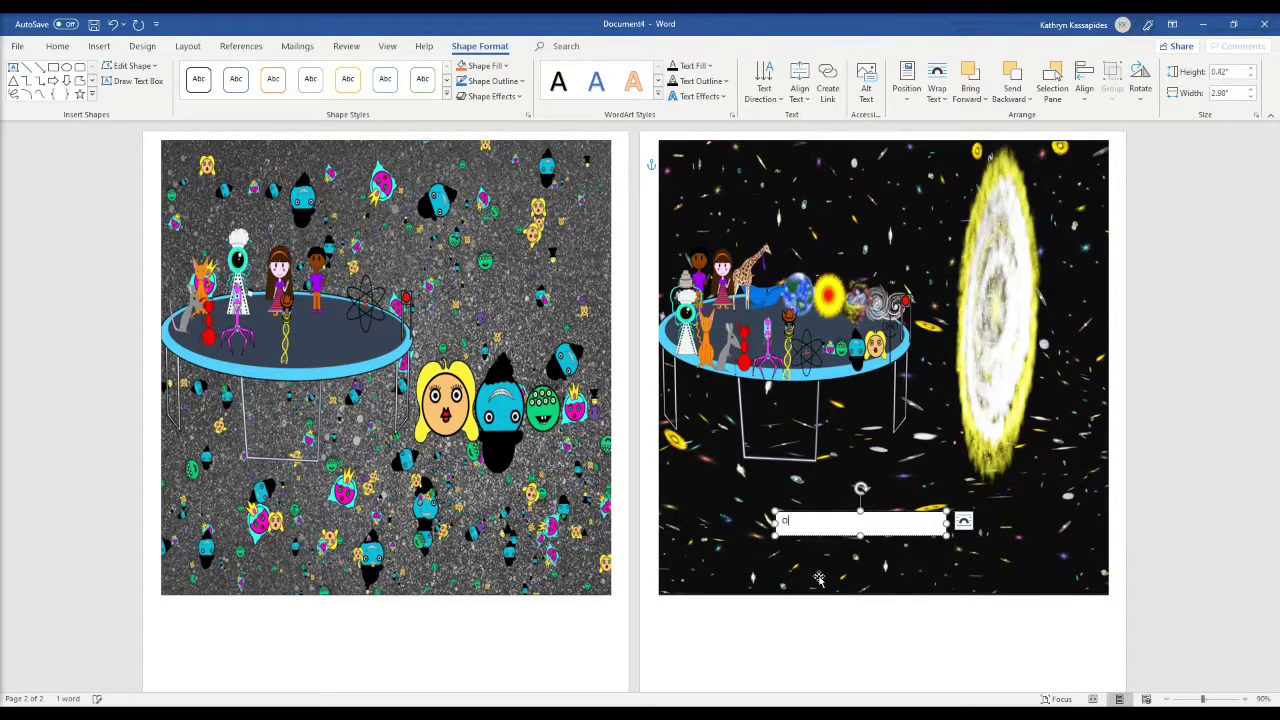
pyautogui.write('nce upon a time . . .')
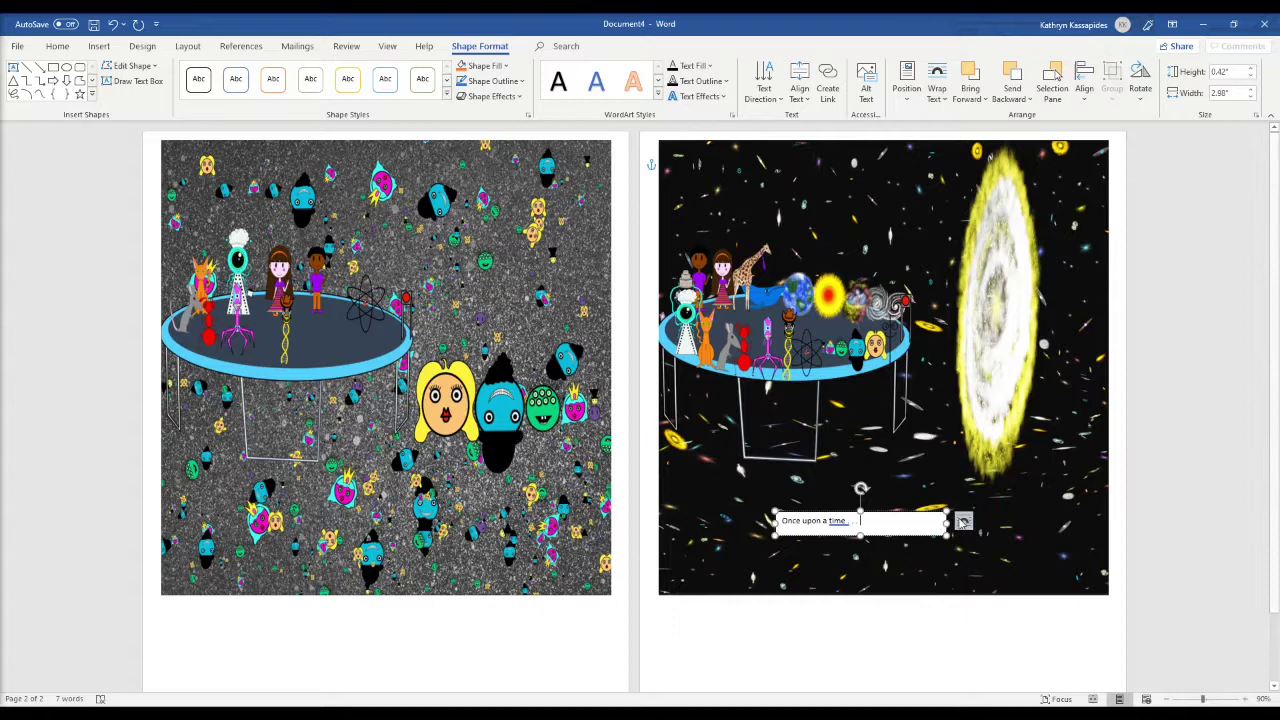
pyautogui.click(963, 521)
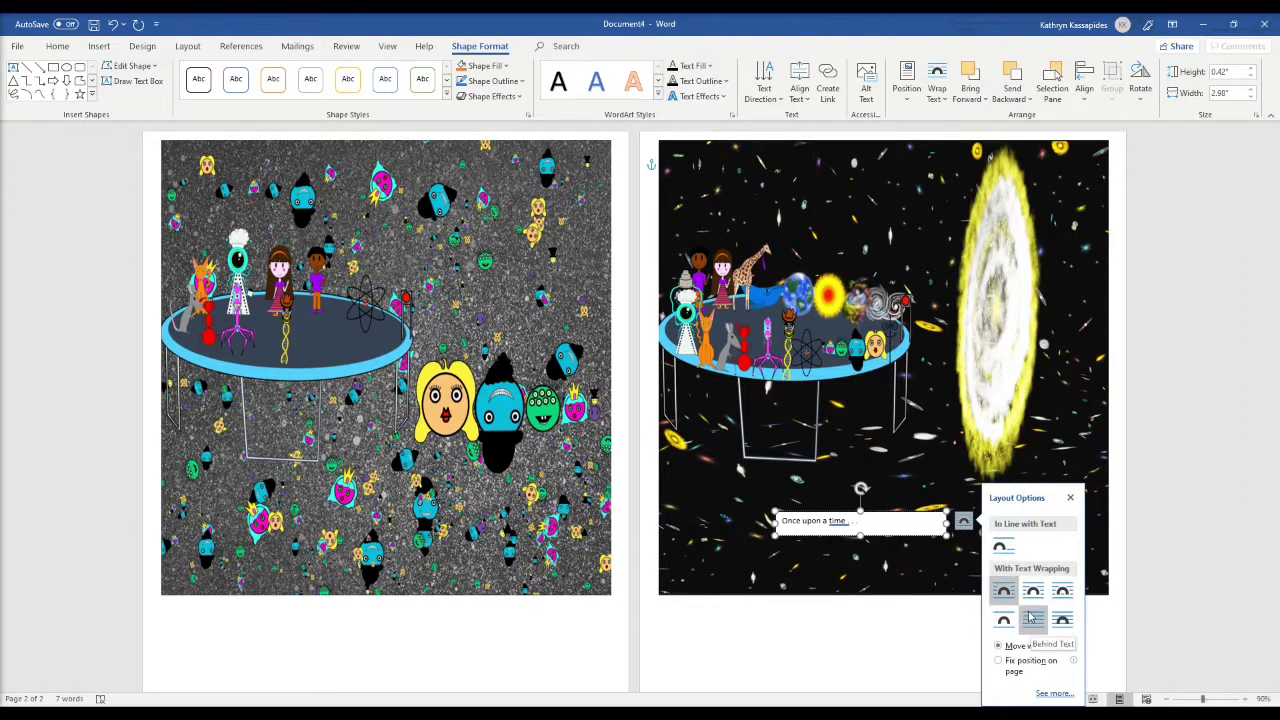
pyautogui.click(1071, 499)
pyautogui.rightClick(884, 526)
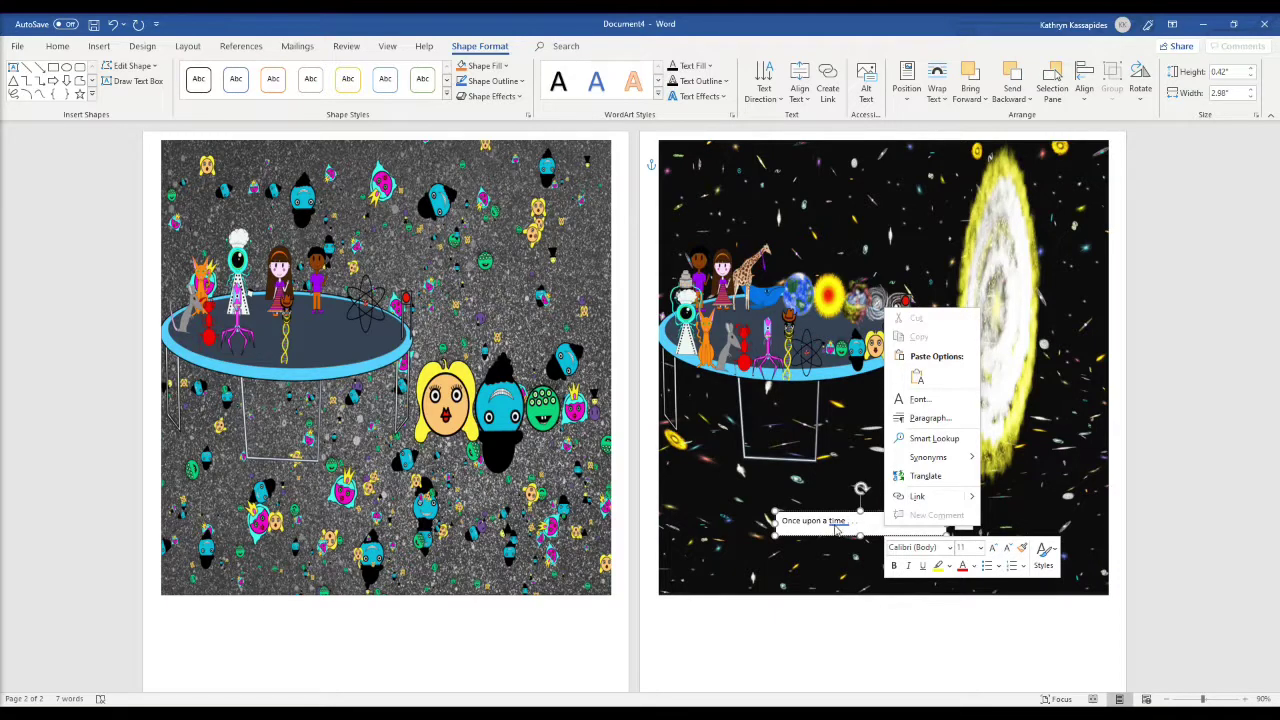
pyautogui.press('Escape')
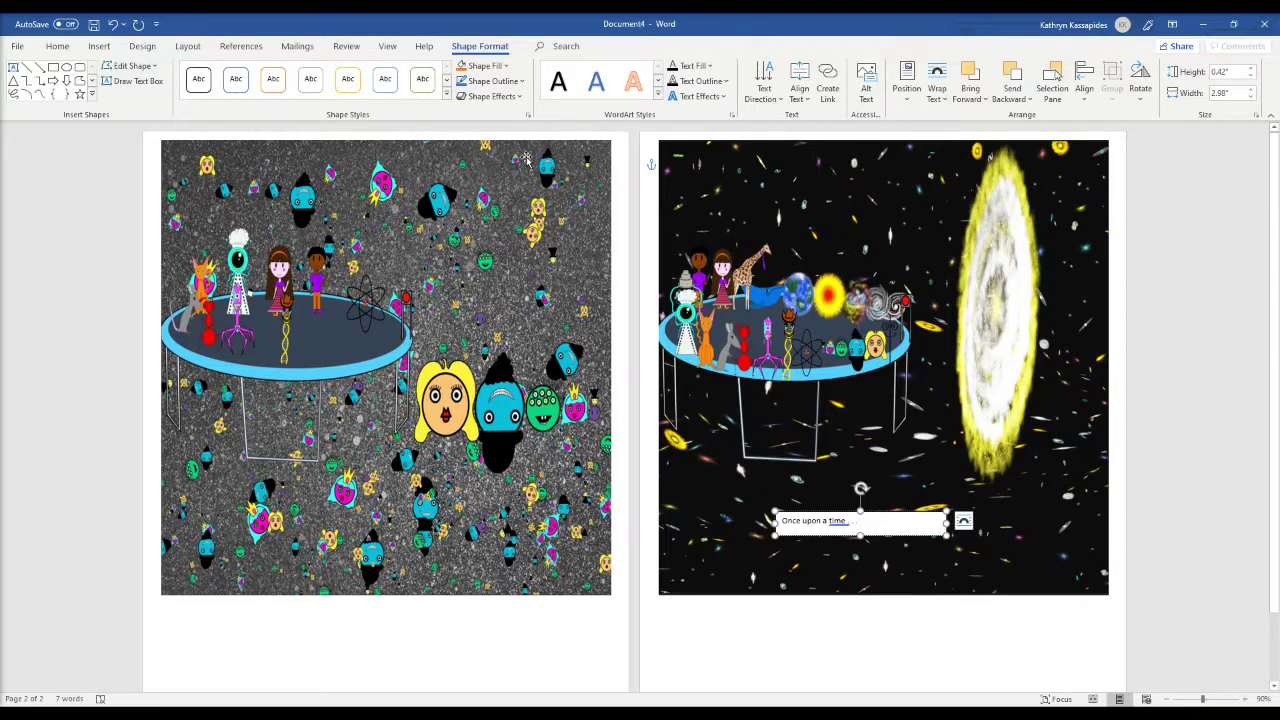
# Step: Fill the "Once upon a time" text box with standard green and give it a red outline
pyautogui.click(506, 67)
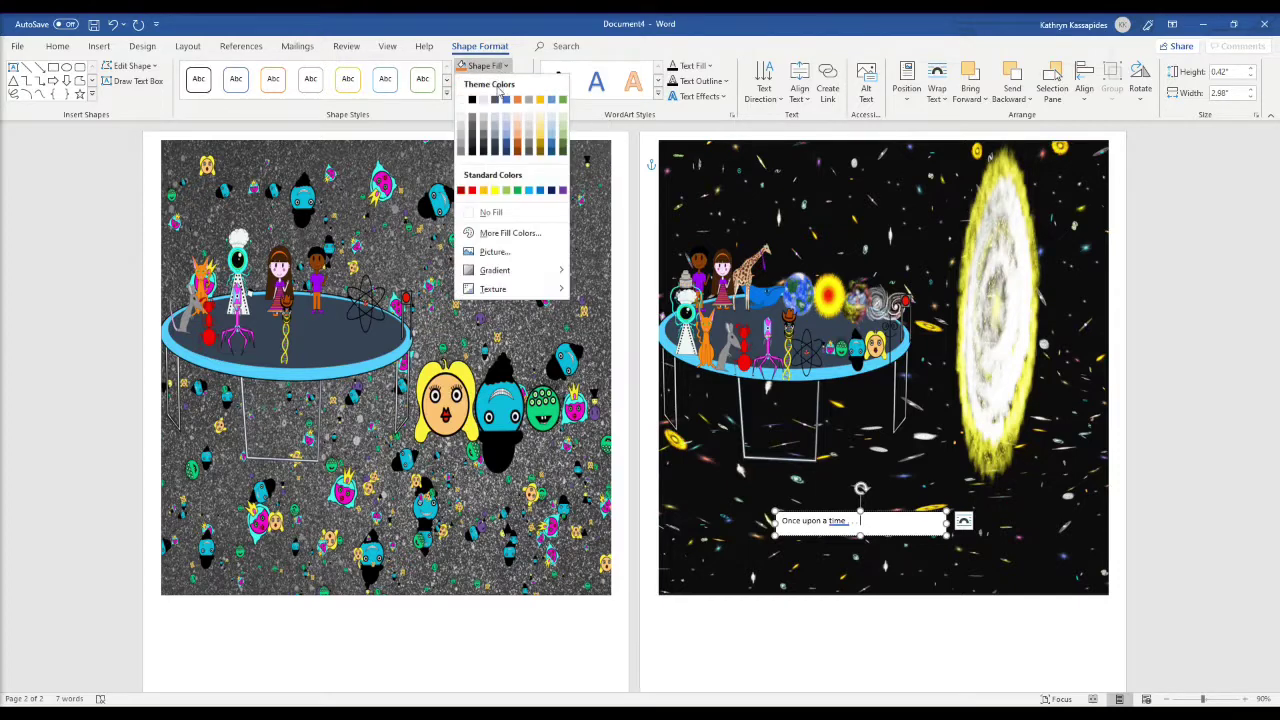
pyautogui.click(517, 191)
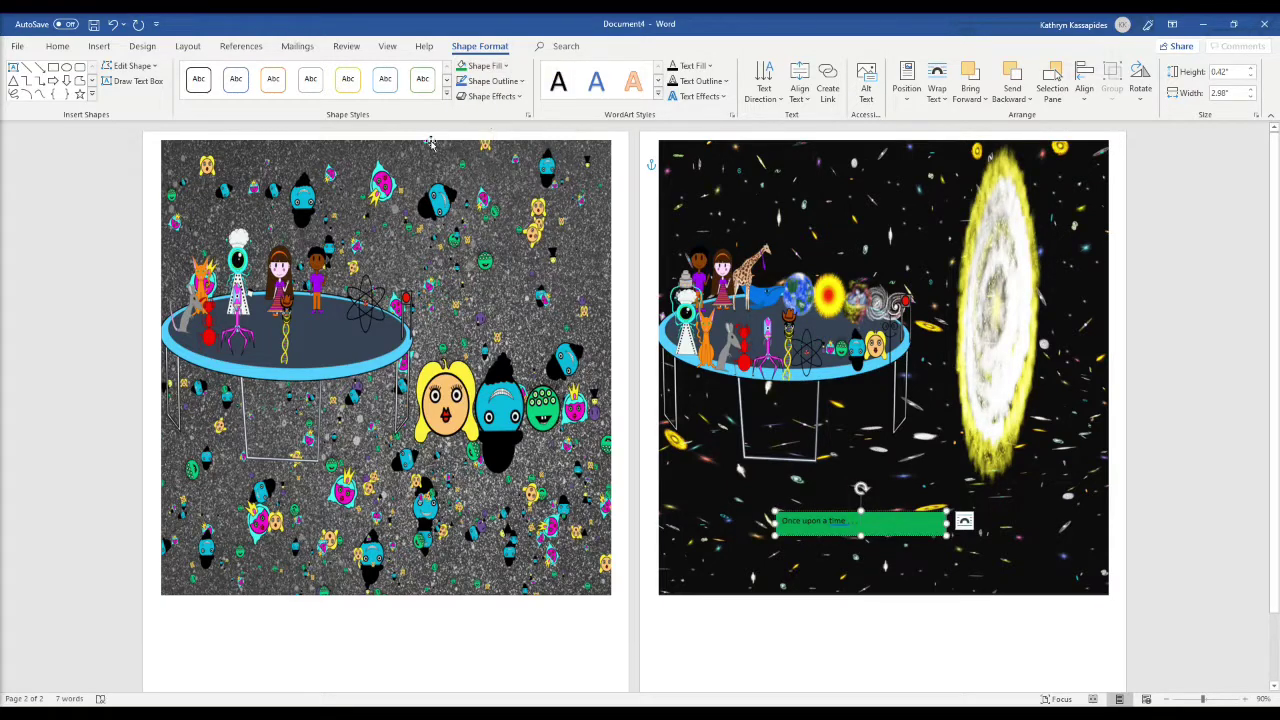
pyautogui.click(505, 81)
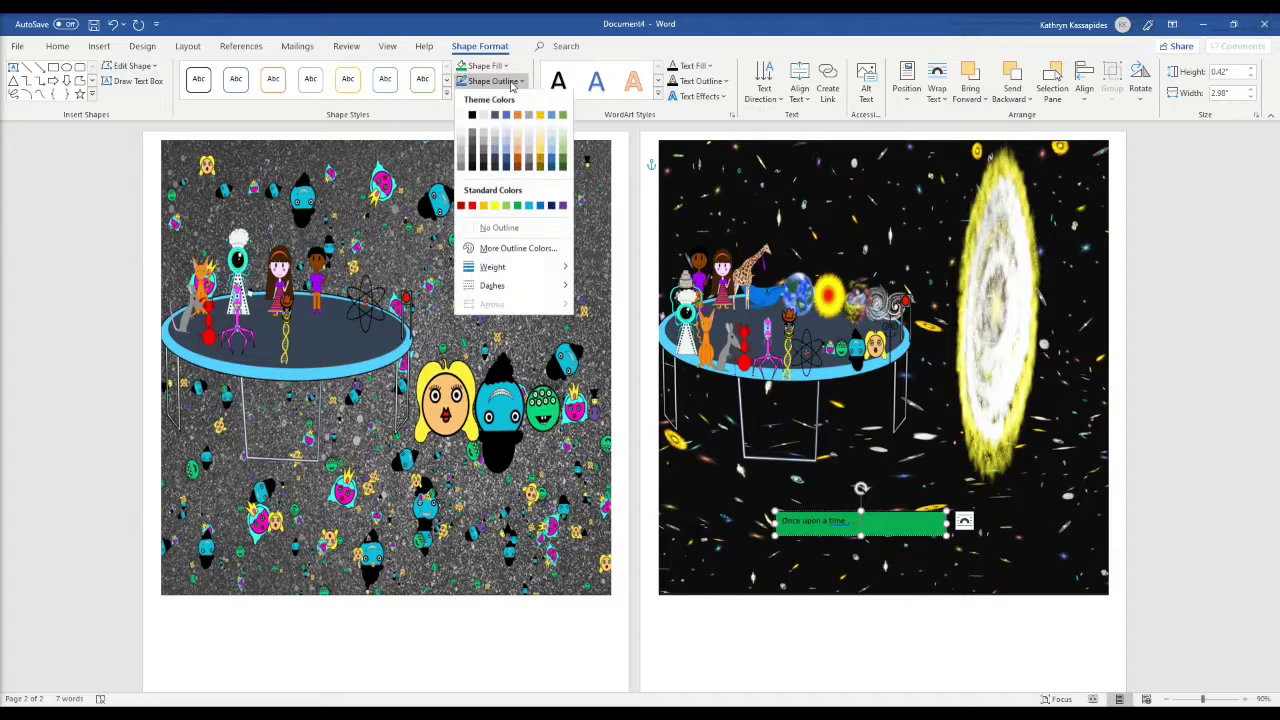
pyautogui.click(472, 206)
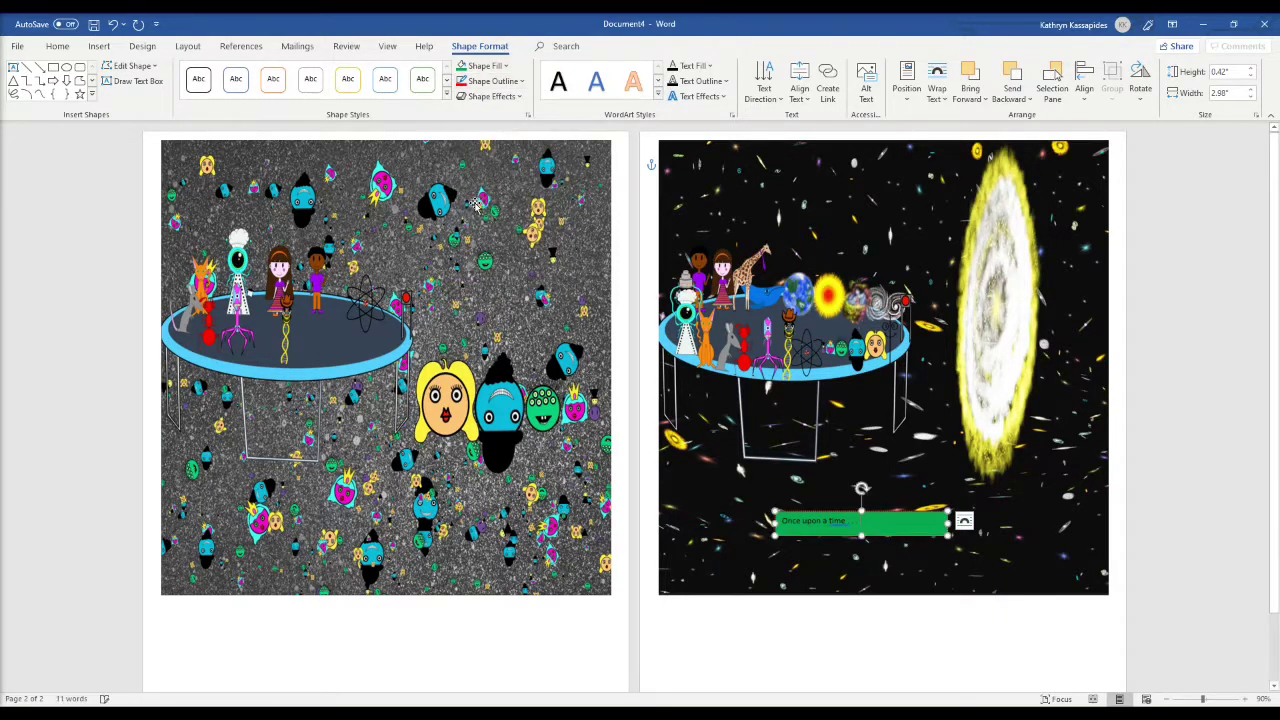
# Step: Apply the first soft edge variation to the green text box as a shape effect
pyautogui.click(508, 97)
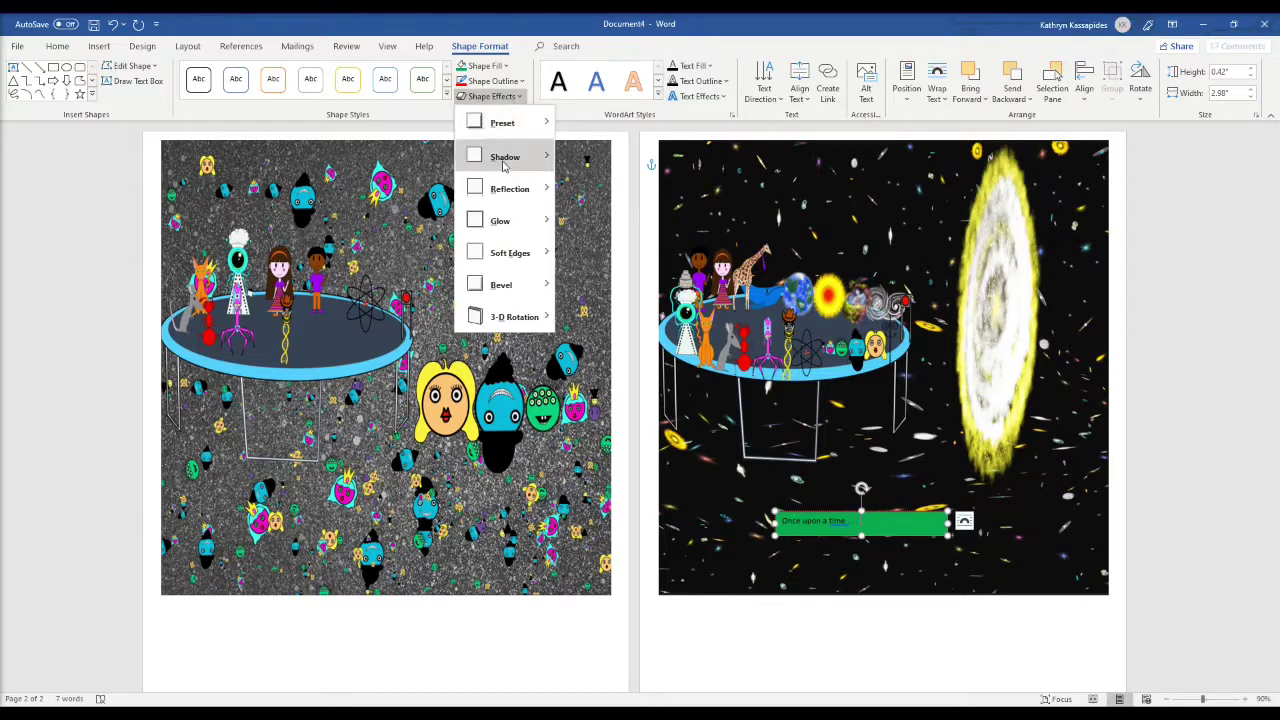
pyautogui.moveTo(504, 257)
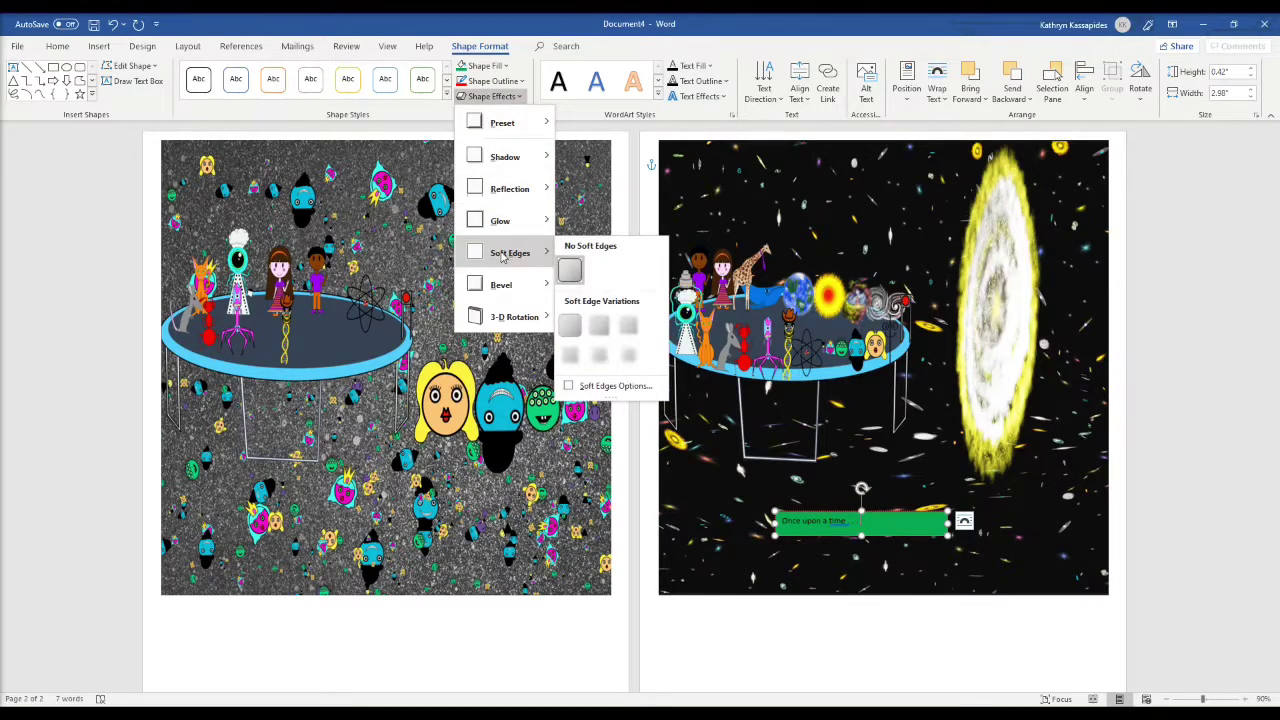
pyautogui.click(570, 325)
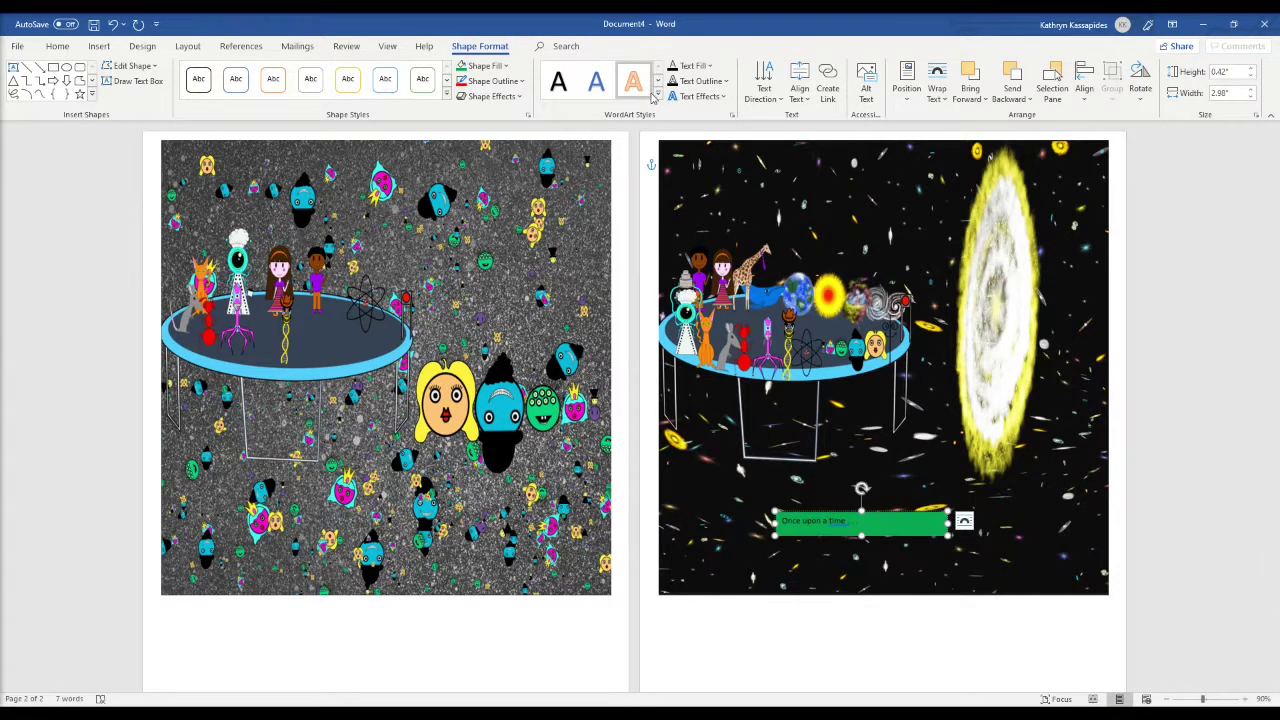
# Step: Try a light green text outline and a dark gold text fill on the text box's wording
pyautogui.click(705, 82)
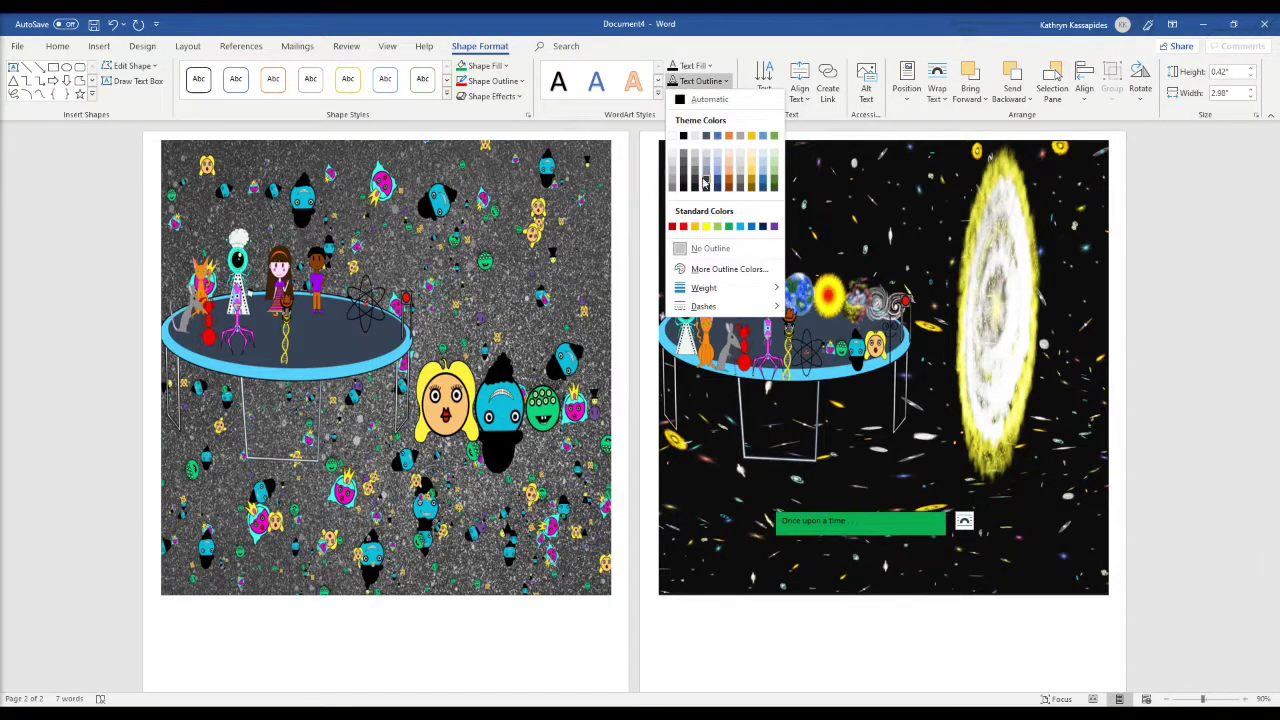
pyautogui.click(716, 226)
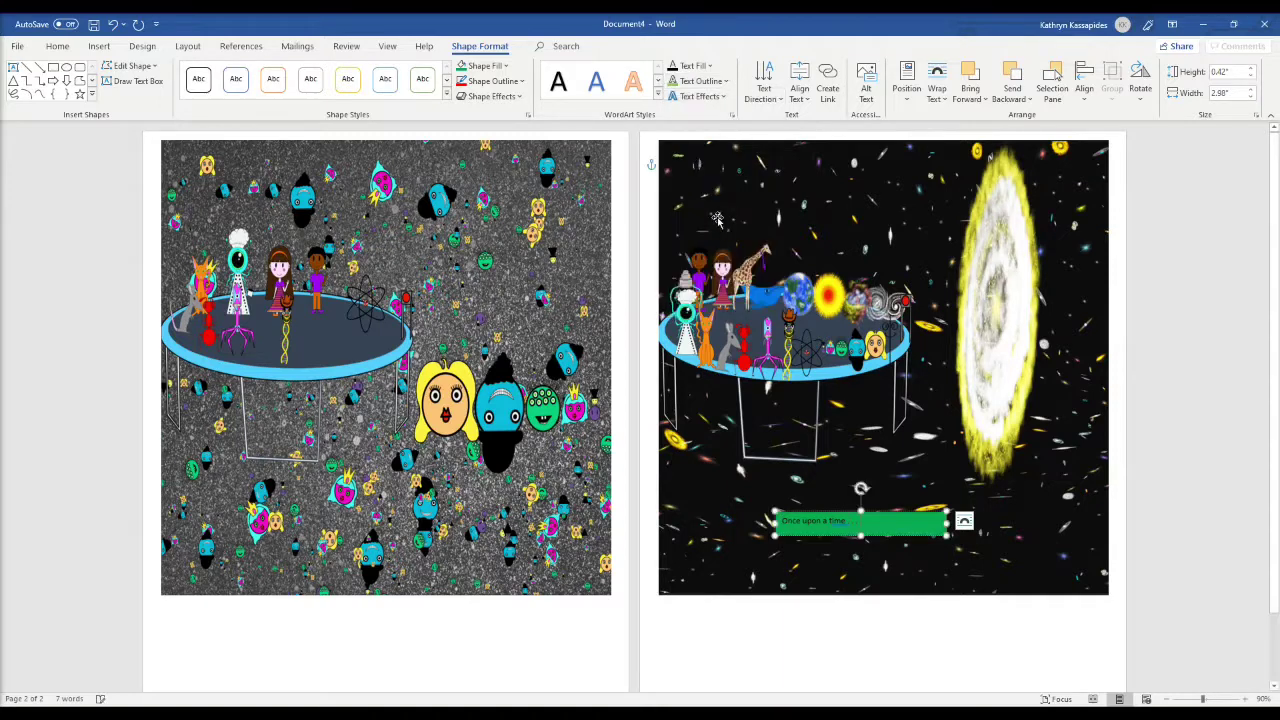
pyautogui.click(709, 66)
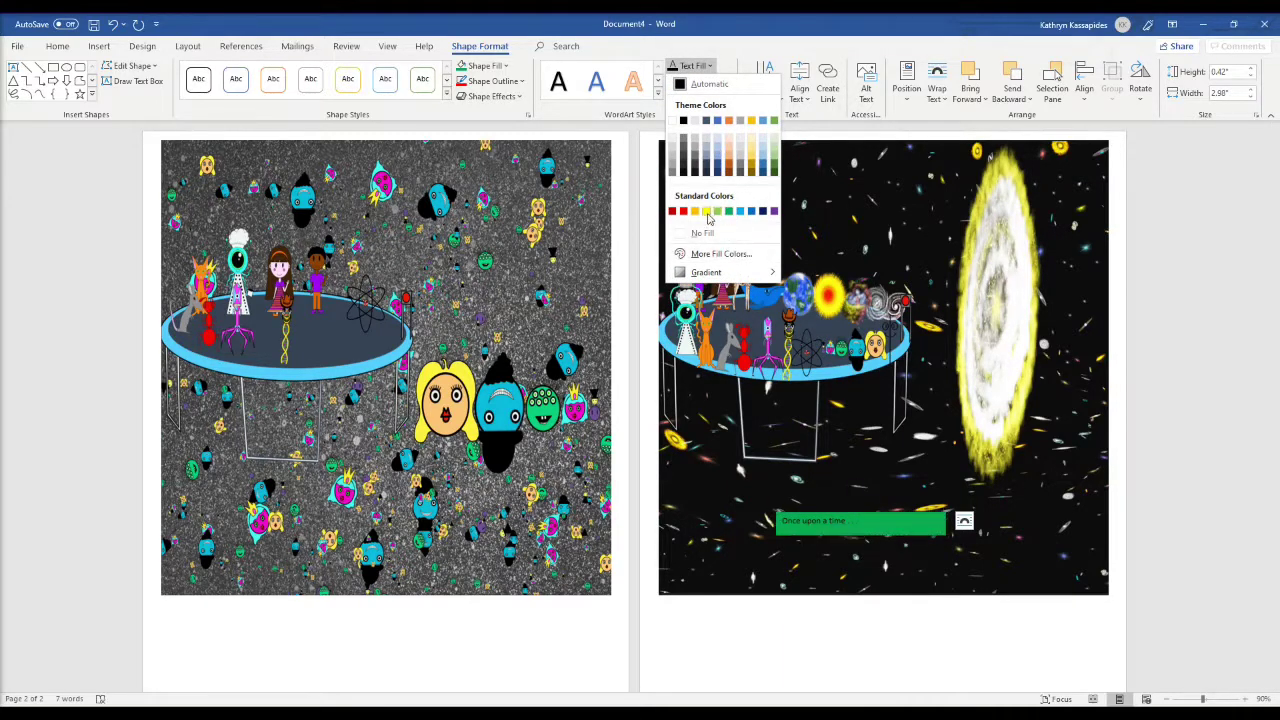
pyautogui.click(747, 177)
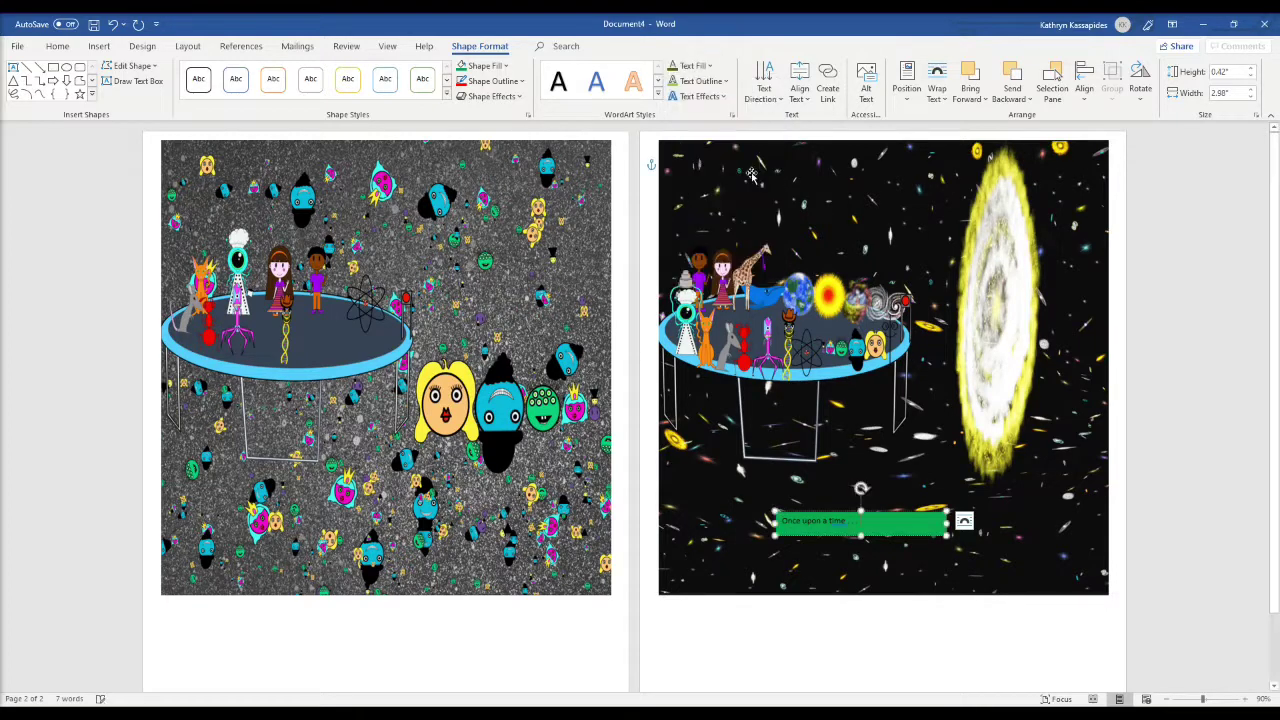
# Step: Try an orange glow variation as a text effect on the text box's wording
pyautogui.click(702, 96)
pyautogui.moveTo(710, 190)
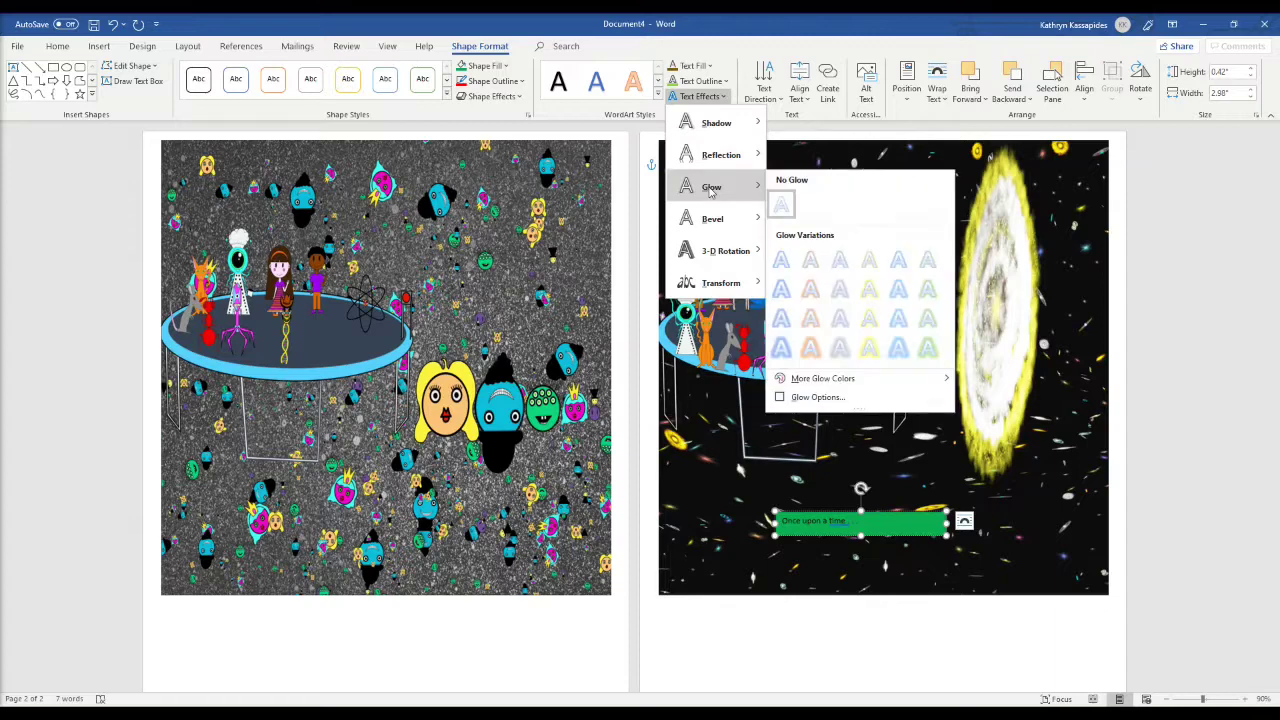
pyautogui.click(810, 289)
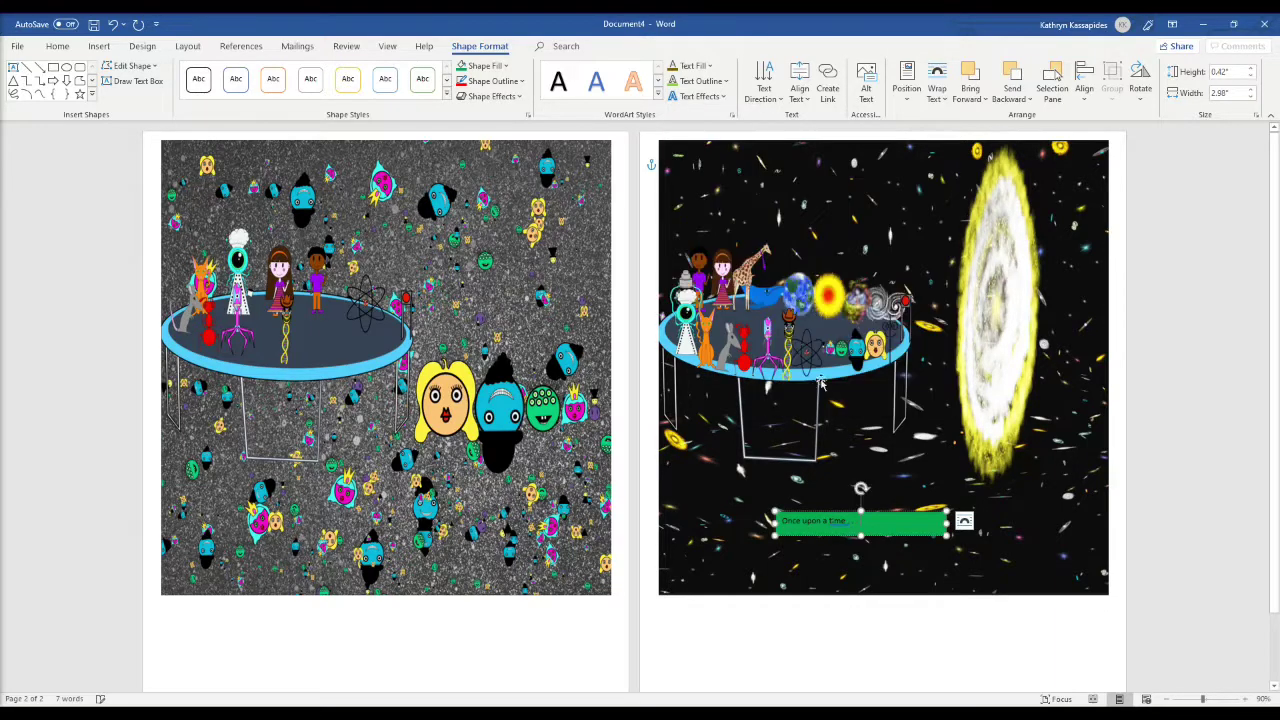
pyautogui.write('...')
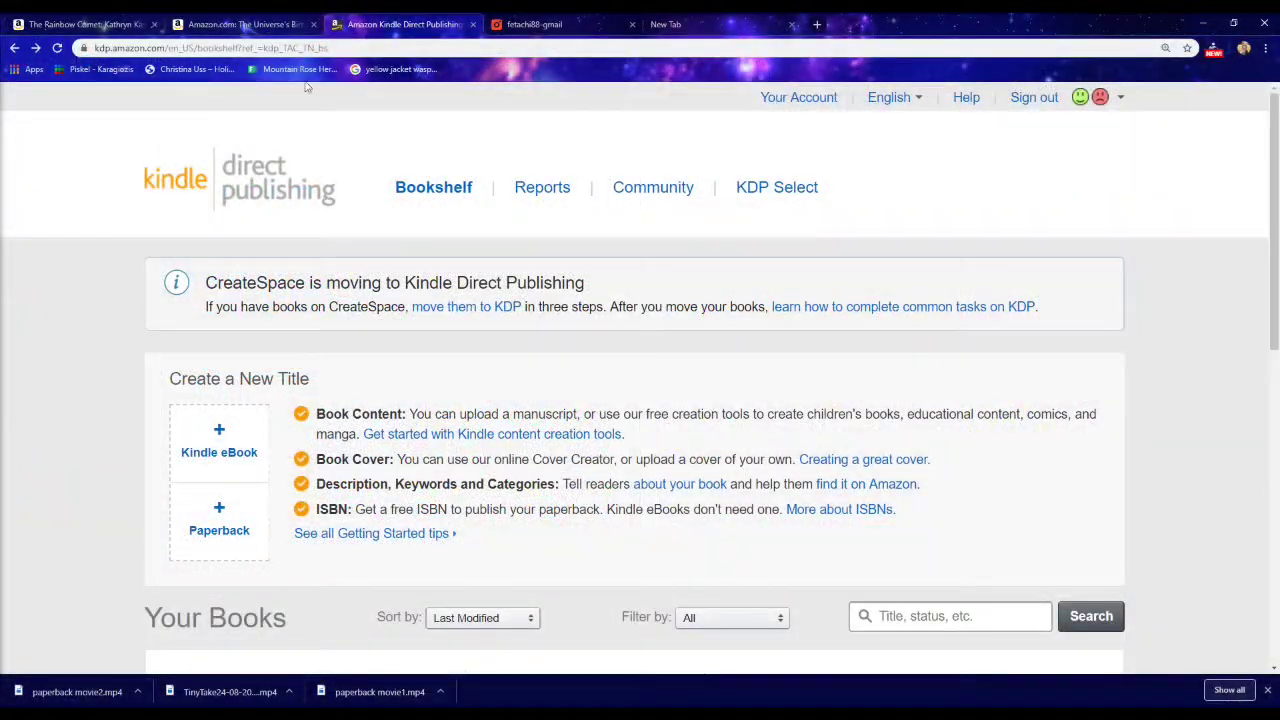
# Step: Switch to Chrome, close the Gmail tab and search Google for "amazon publishing"
pyautogui.click(632, 26)
pyautogui.click(560, 24)
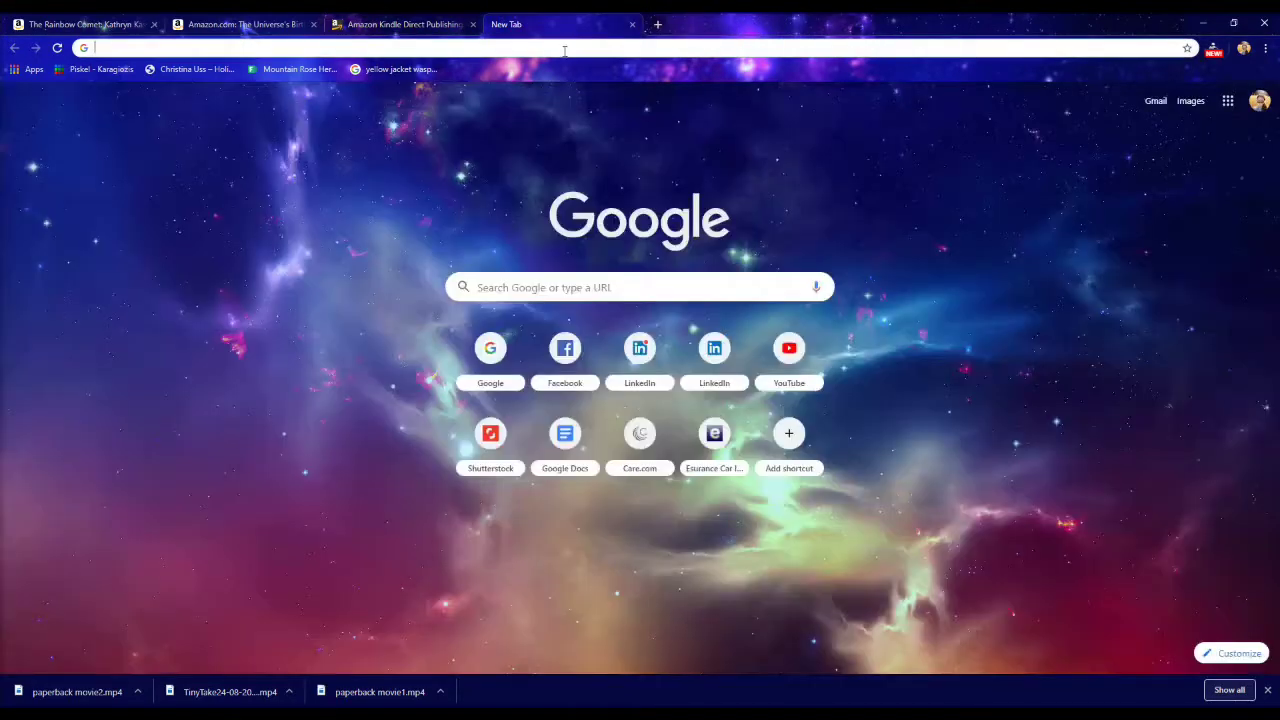
pyautogui.click(518, 293)
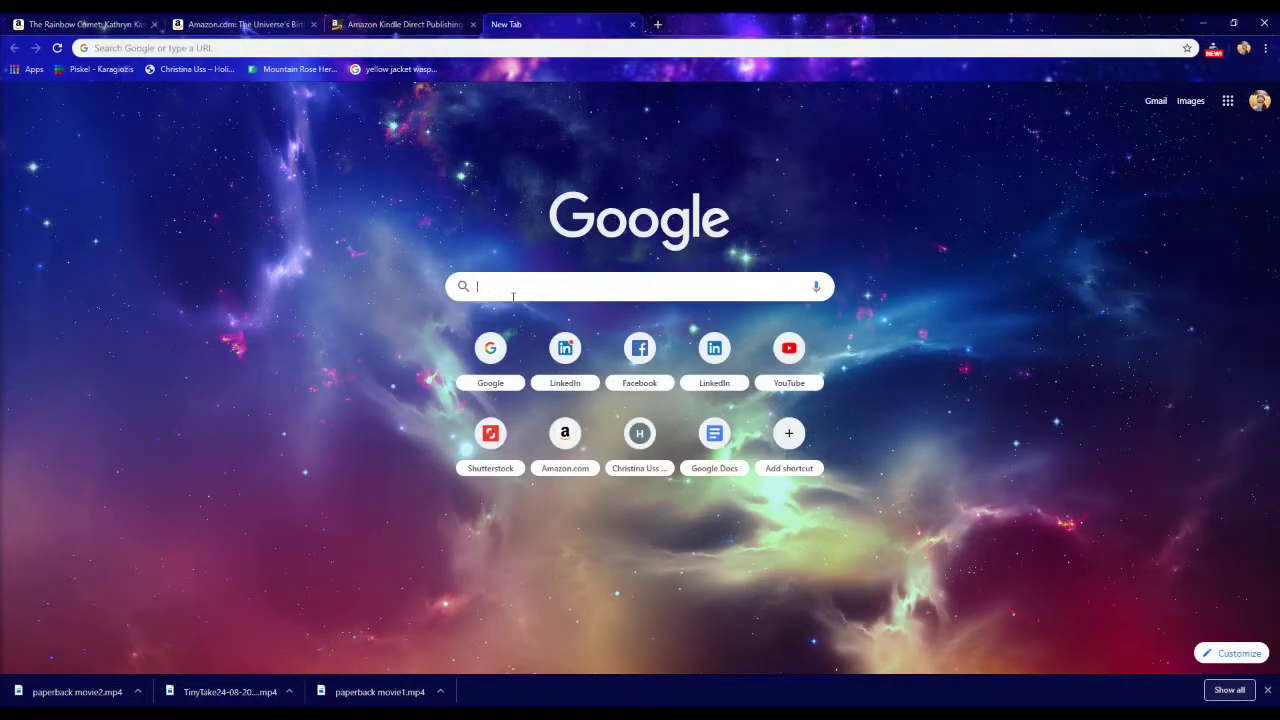
pyautogui.write('ama')
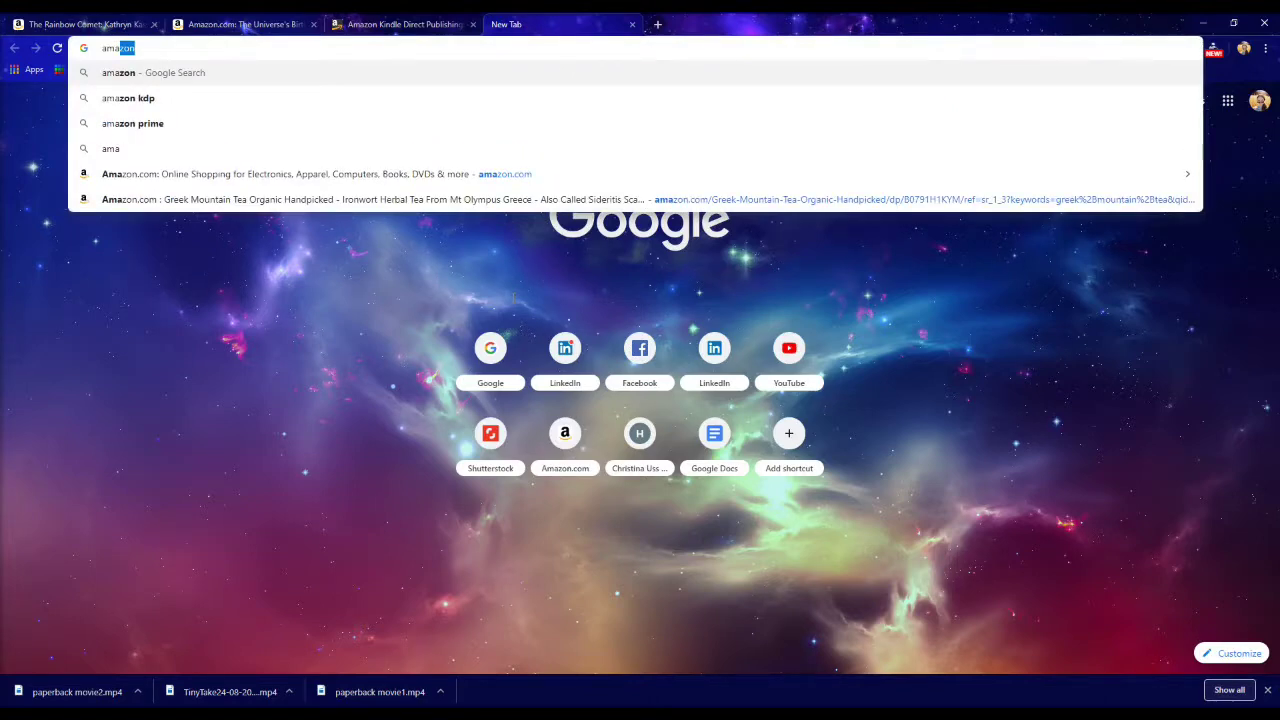
pyautogui.write('zon pu')
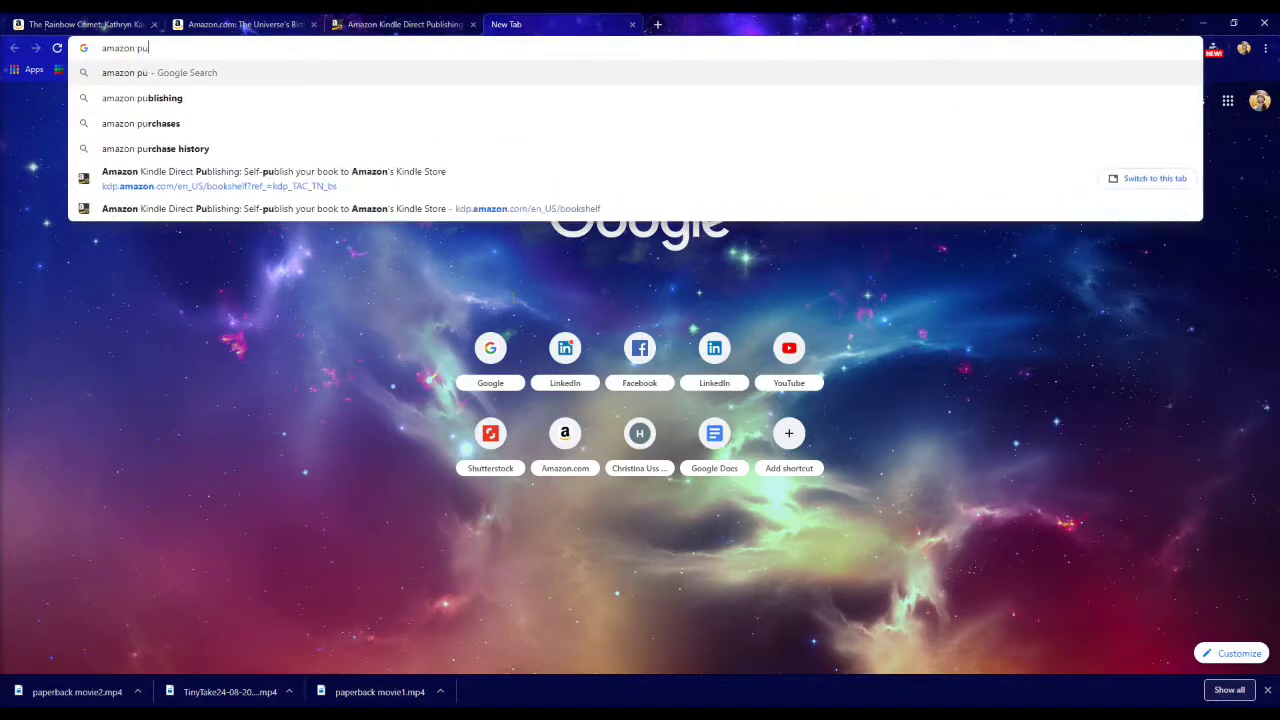
pyautogui.write('b')
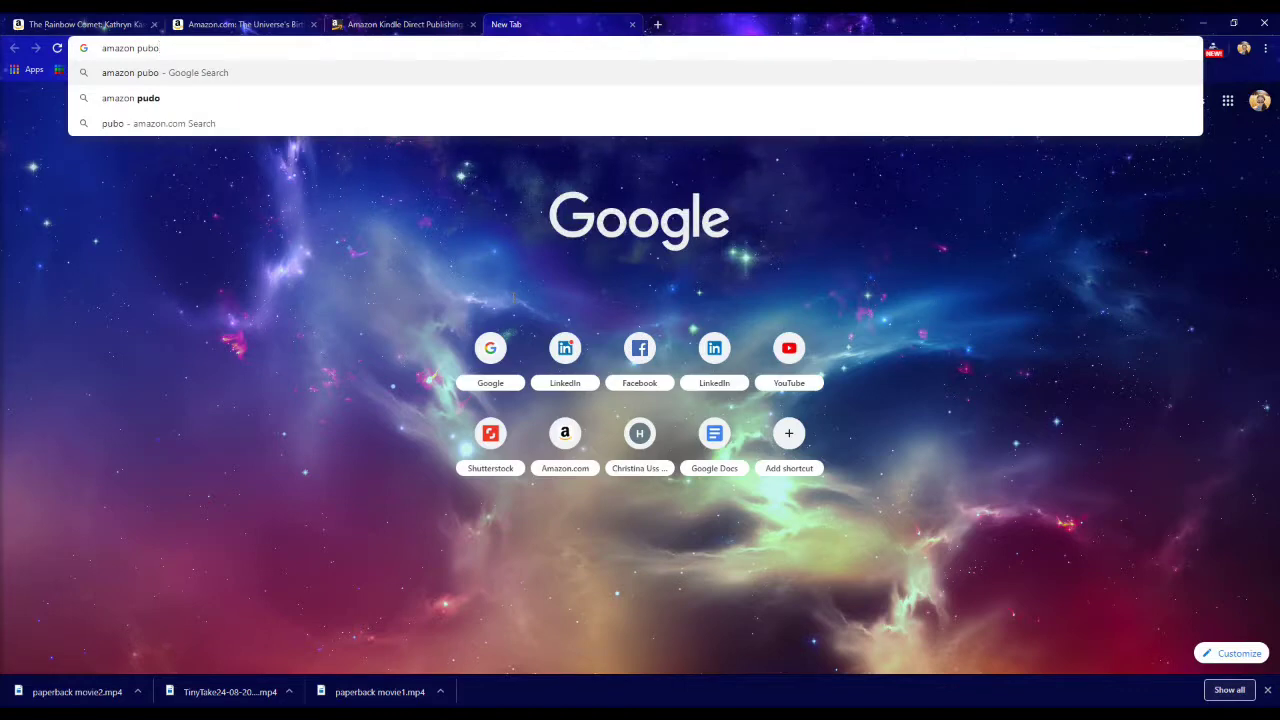
pyautogui.write('lish')
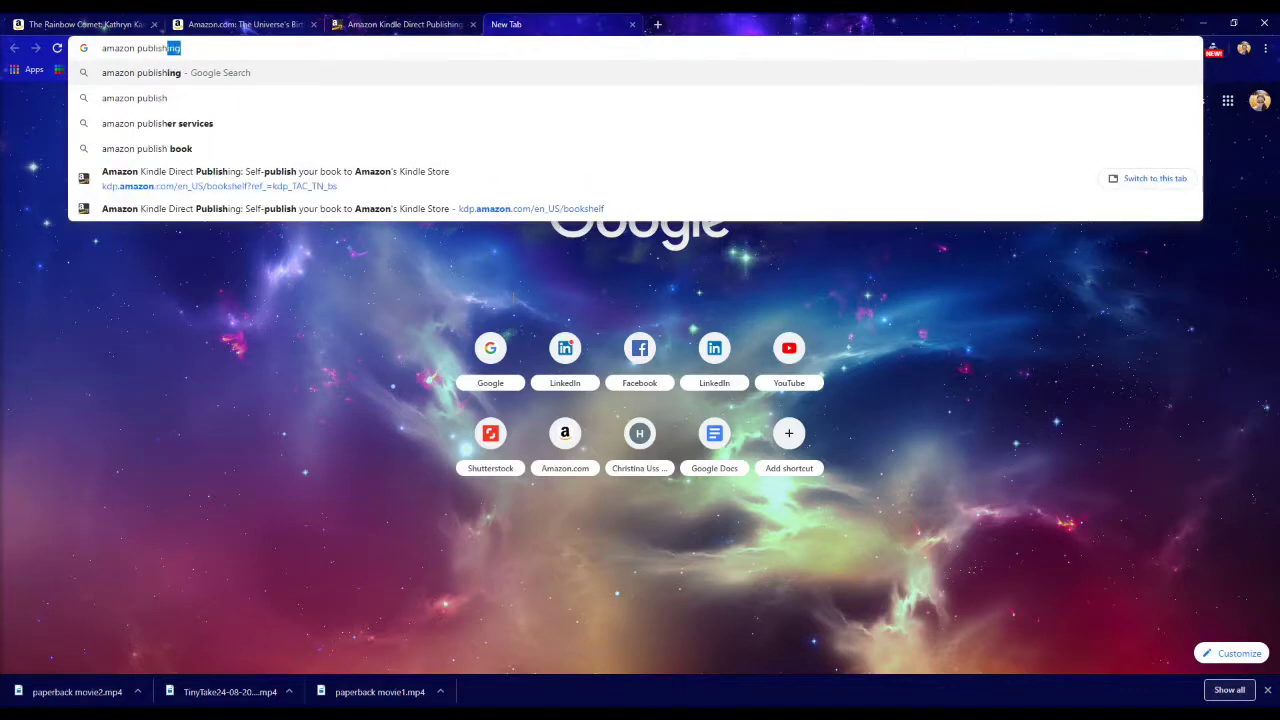
pyautogui.press('Return')
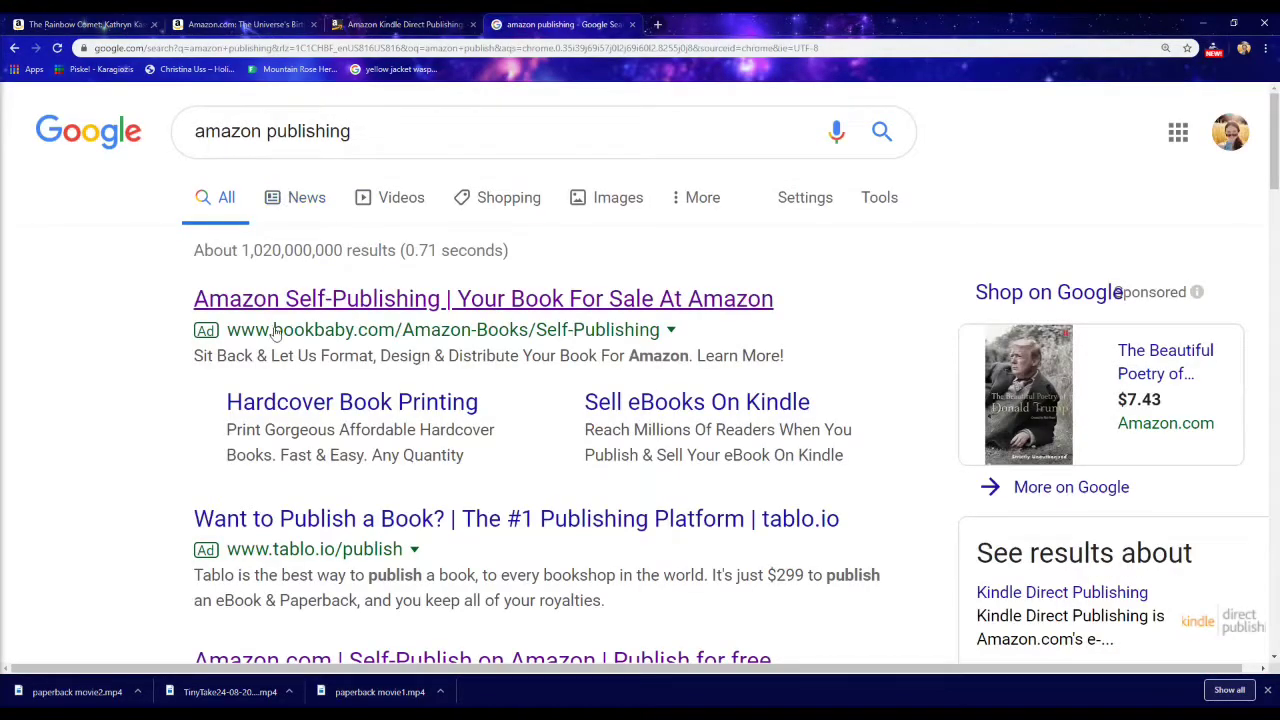
# Step: Open the kdp.amazon.com search result "Self-Publish on Amazon | Publish for free"
pyautogui.scroll(-1, 343, 320)
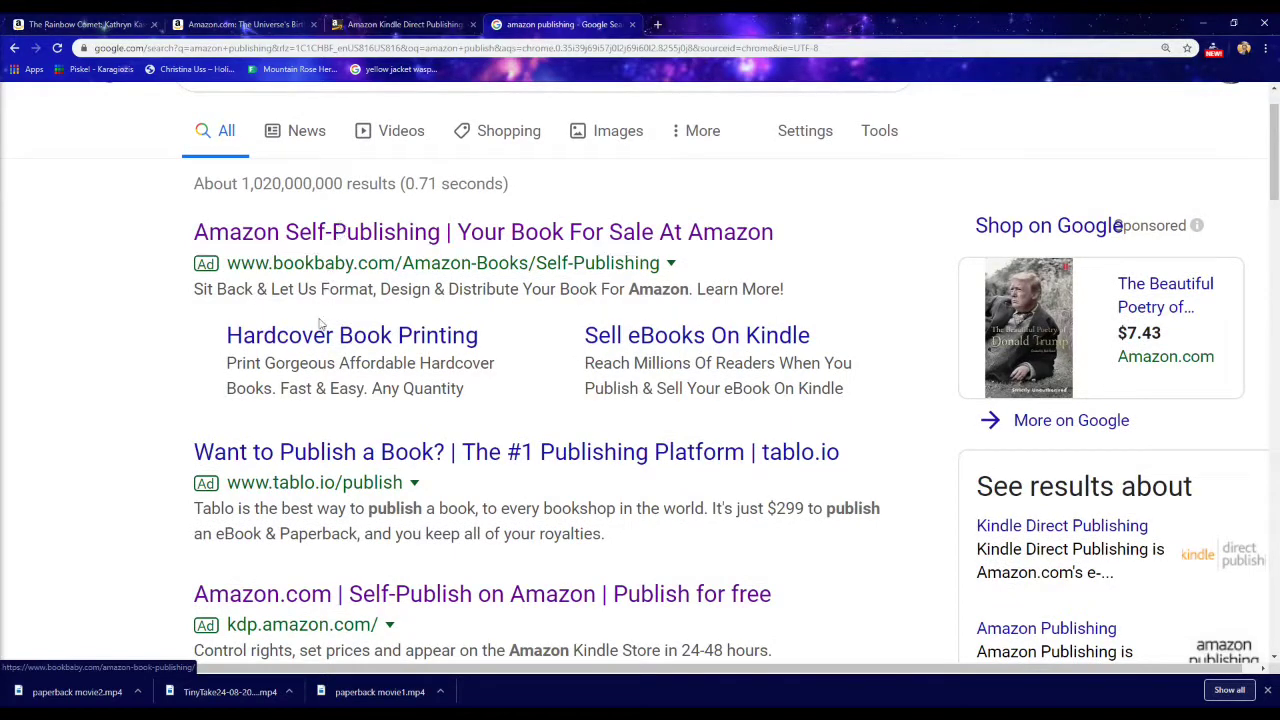
pyautogui.scroll(-3, 333, 510)
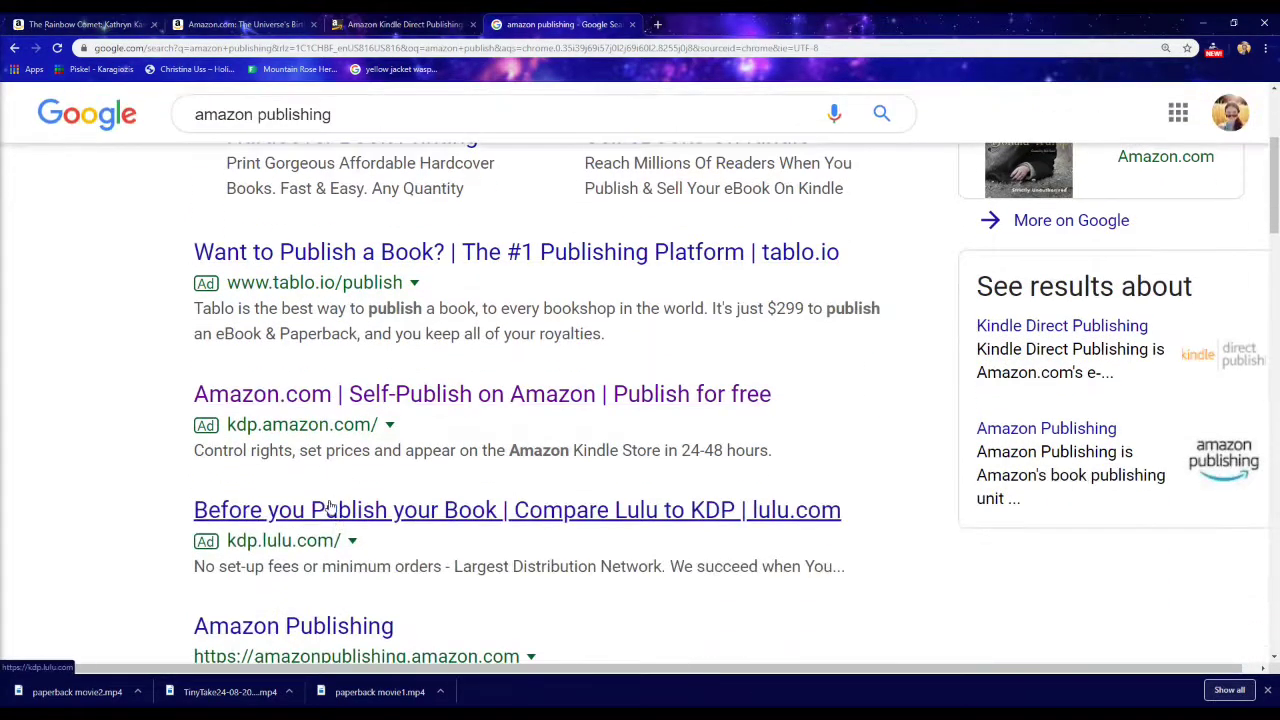
pyautogui.click(265, 396)
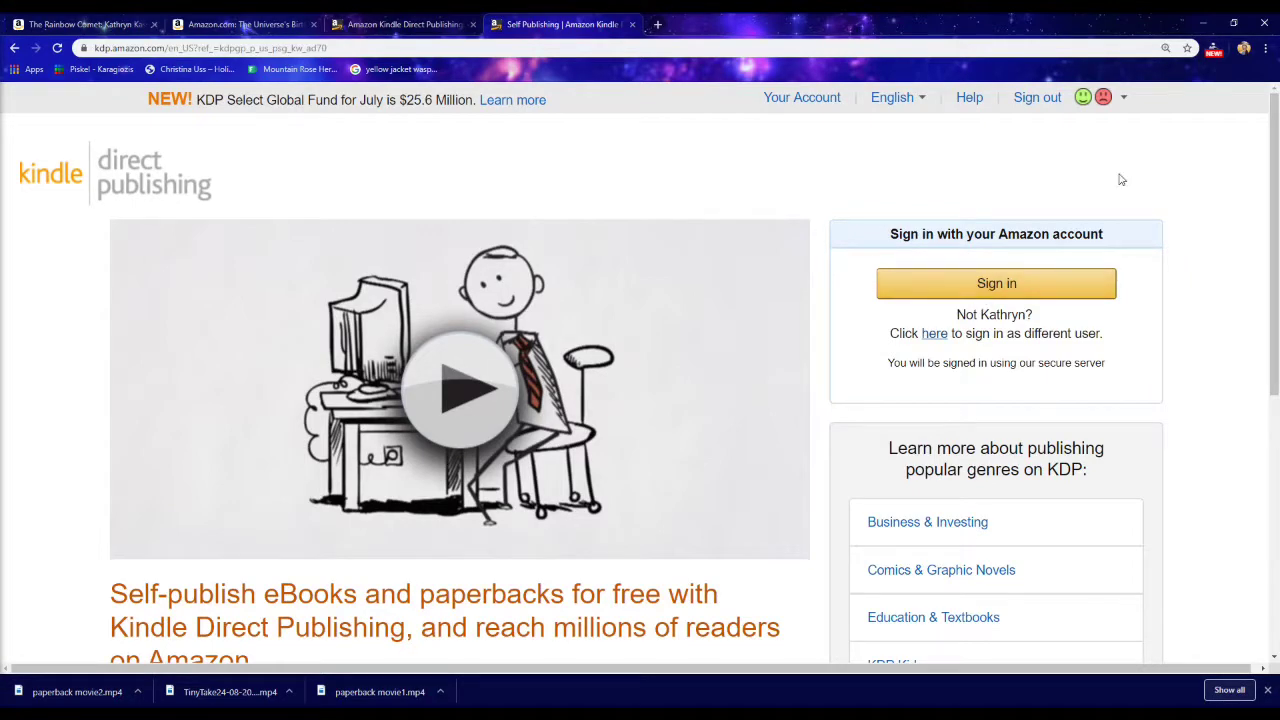
# Step: Close the KDP sign-in page's tab and create a new paperback title from the KDP bookshelf
pyautogui.click(631, 24)
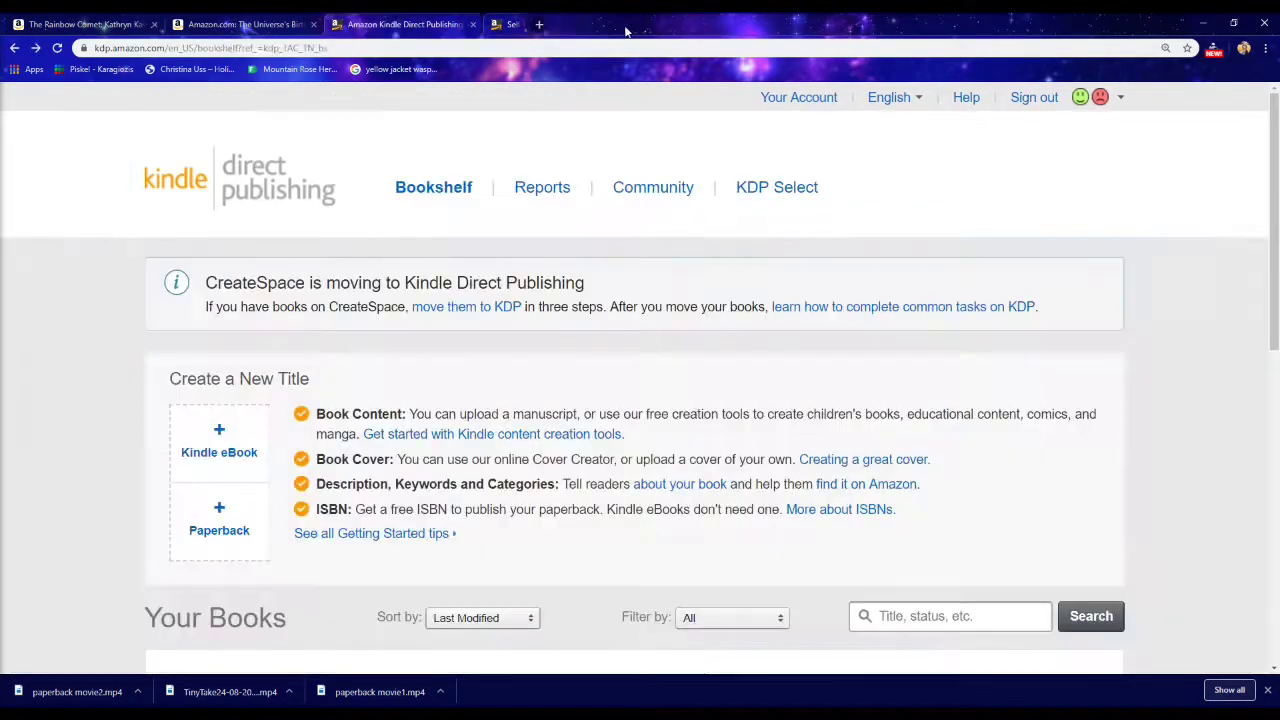
pyautogui.scroll(-2, 447, 355)
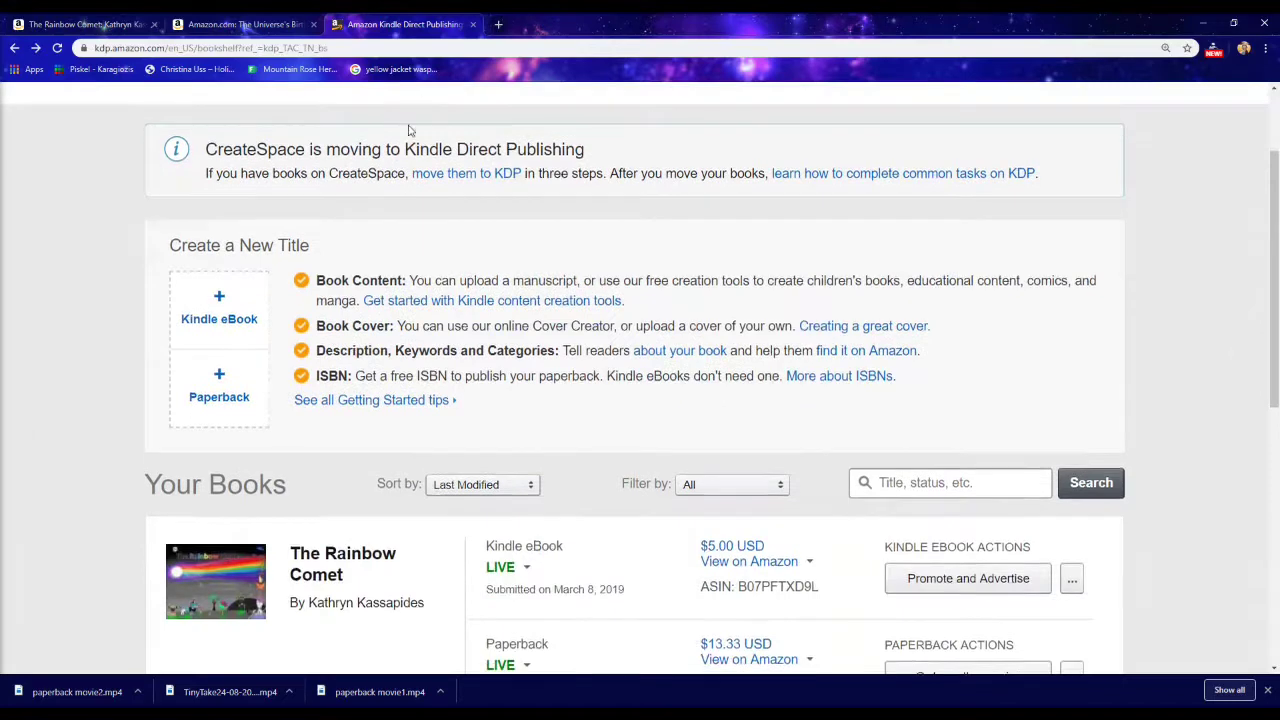
pyautogui.scroll(2, 406, 126)
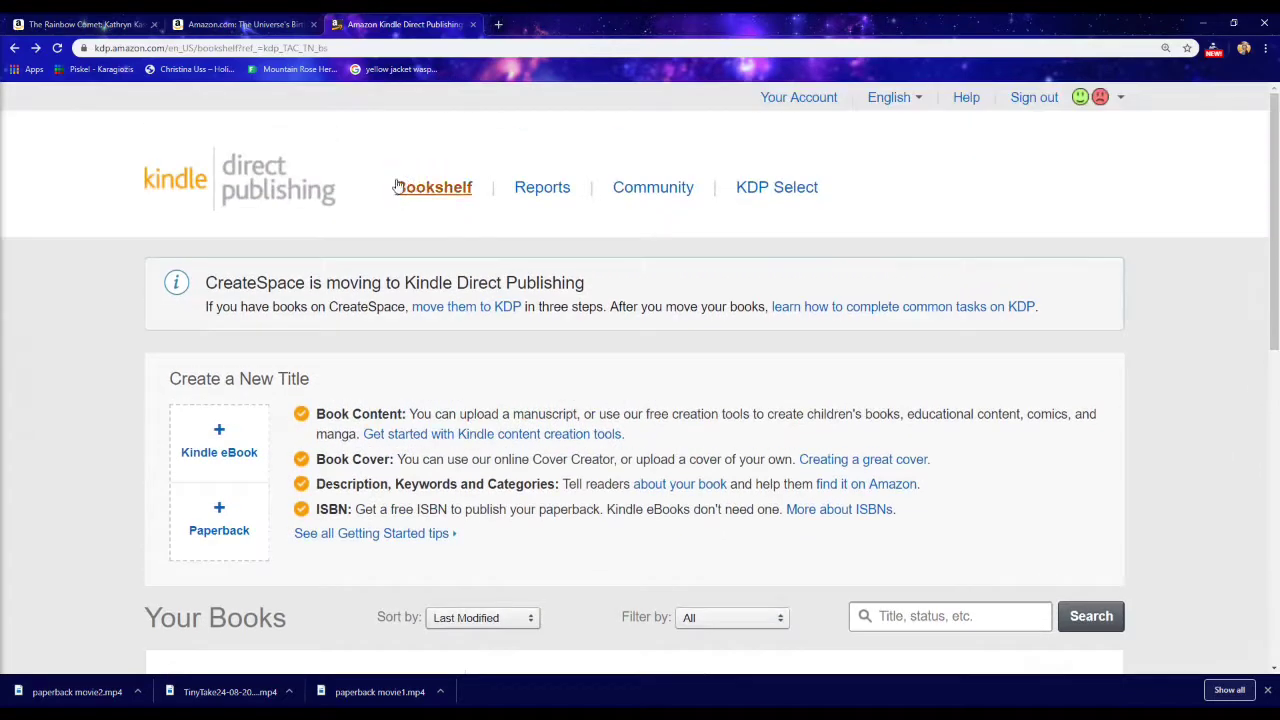
pyautogui.click(224, 522)
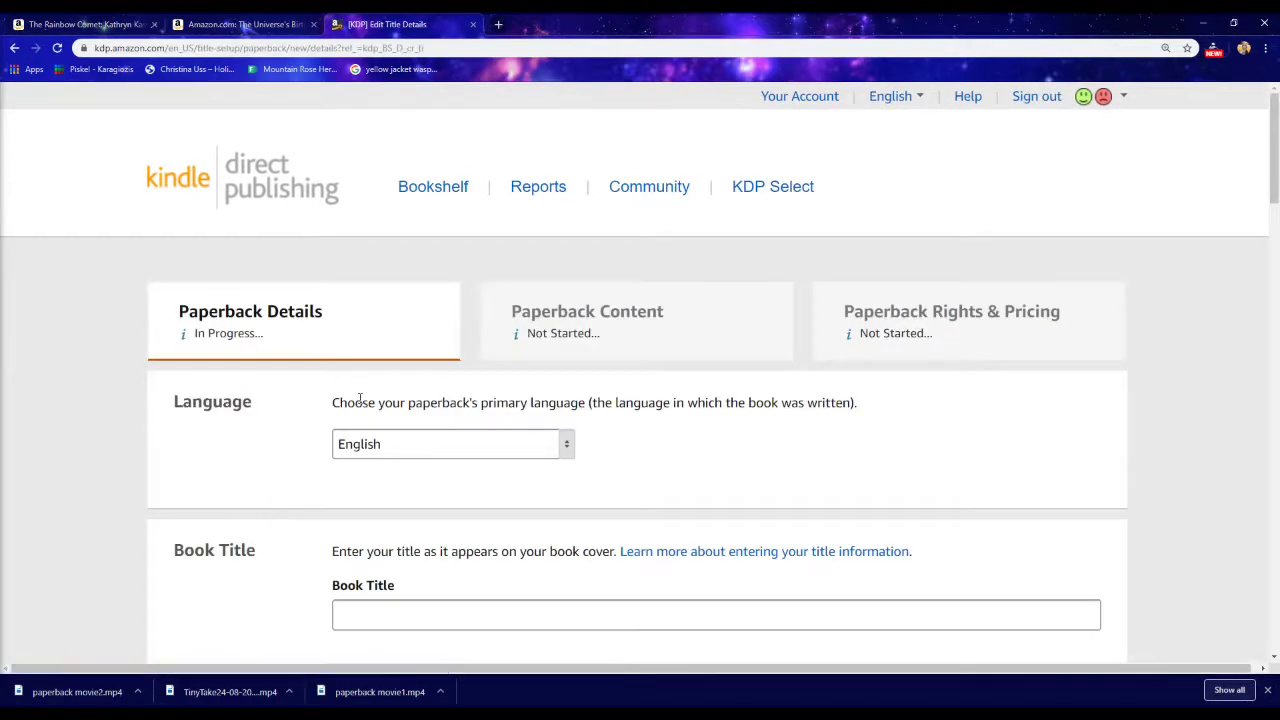
# Step: Enter "The Rainbow Comet" as the book title and put "The Universe's Birthday Cake" in front of it
pyautogui.click(503, 617)
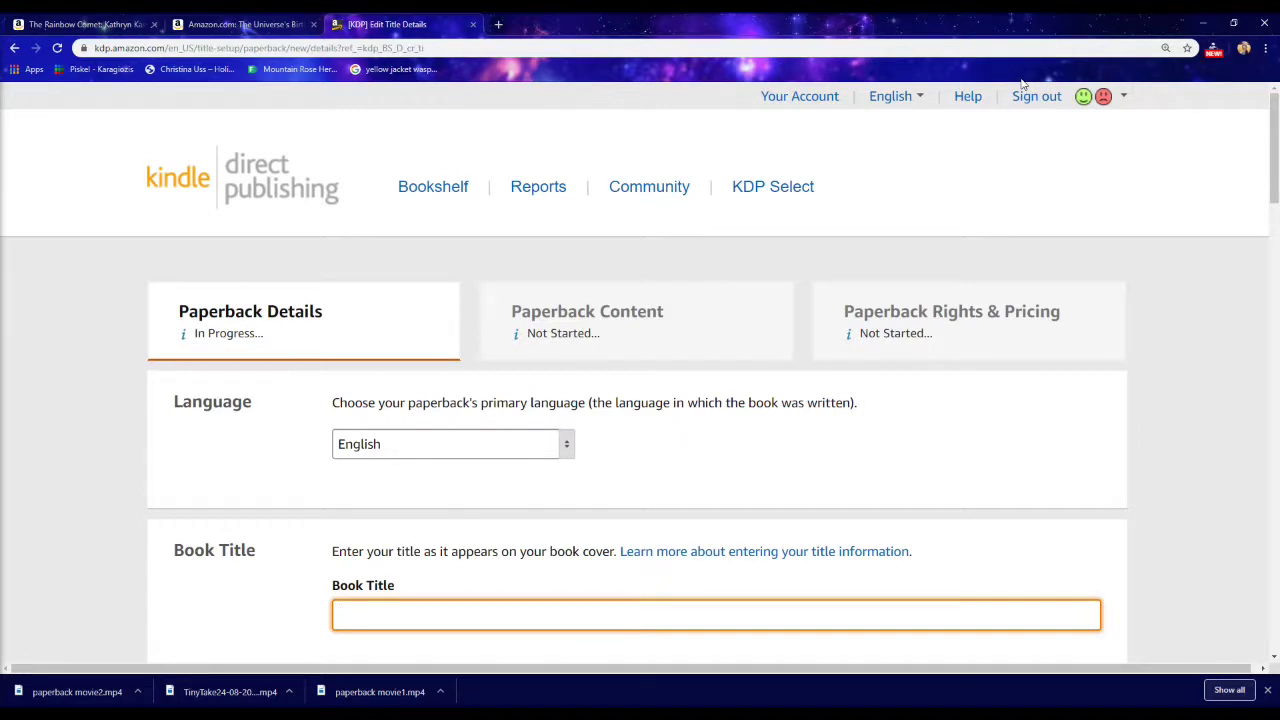
pyautogui.write('The Rainbow Comet')
pyautogui.press('Home')
pyautogui.write("The Universe's Birthday Cake")
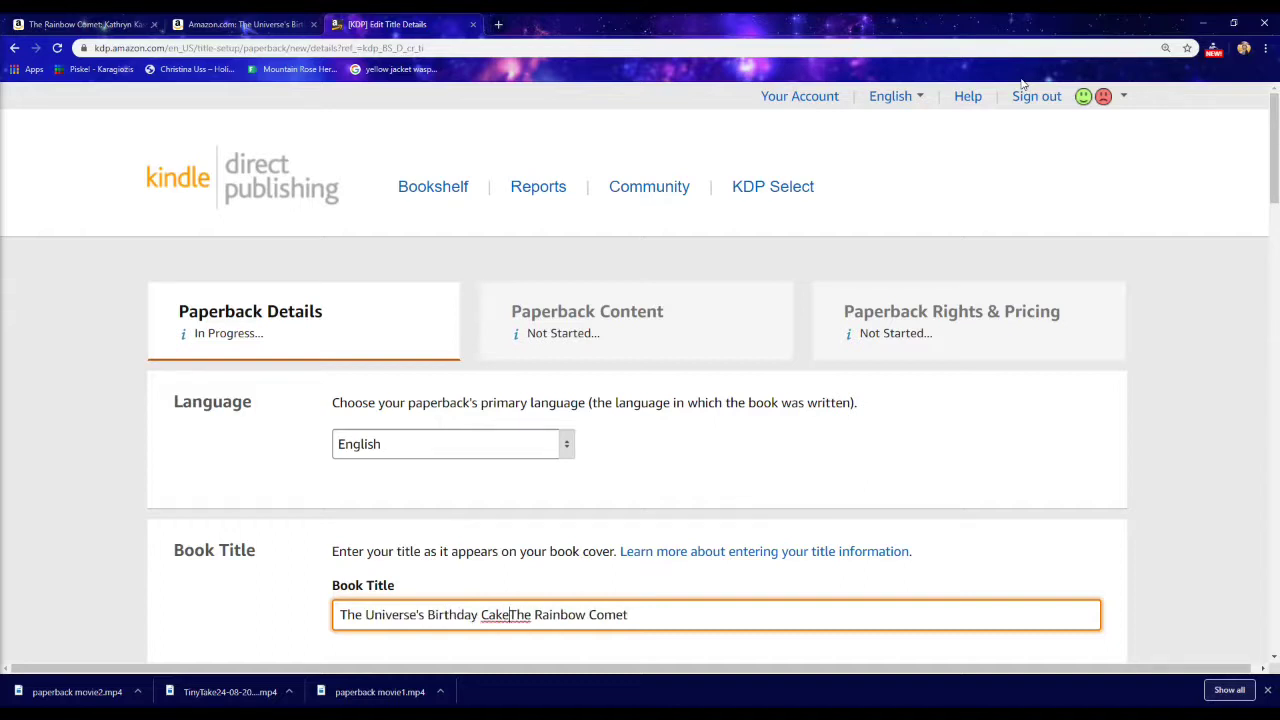
# Step: View the Amazon product pages of The Universe's Birthday Cake and The Rainbow Comet
pyautogui.click(241, 23)
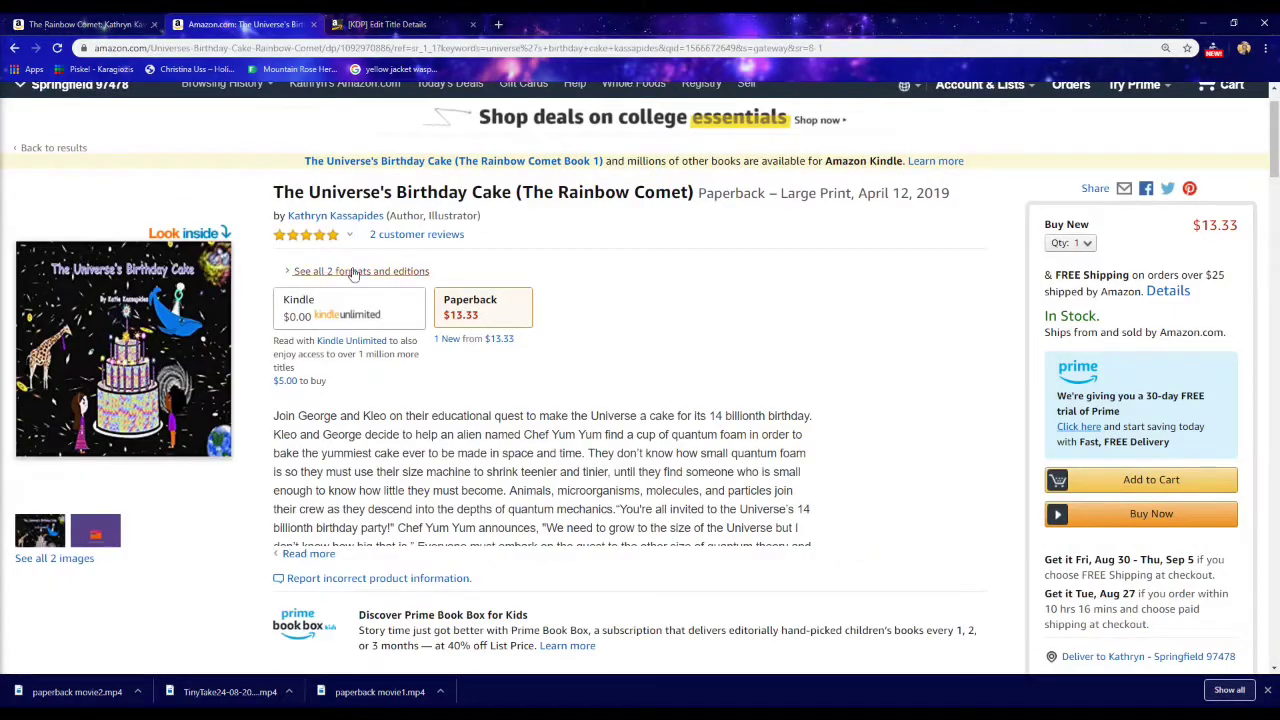
pyautogui.click(72, 18)
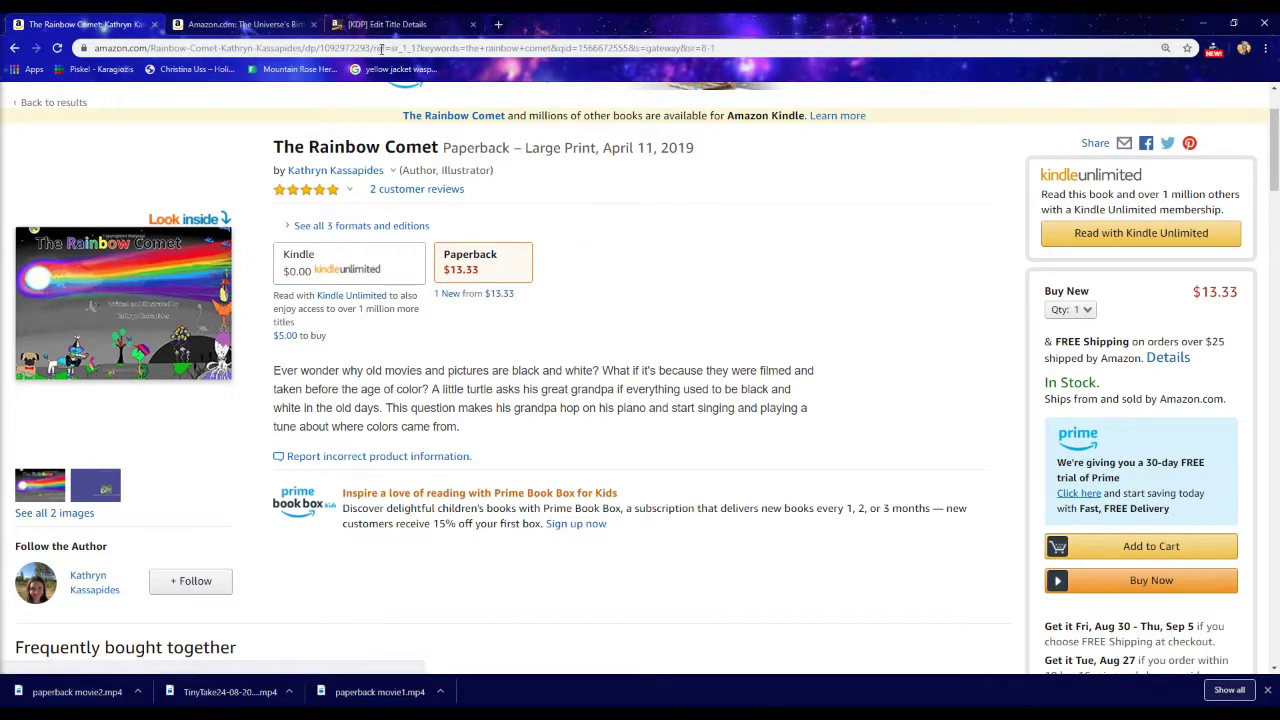
# Step: Return to the KDP title details, enter "The best children's book ever!" as the description, and declare ownership of the copyright and necessary publishing rights
pyautogui.click(367, 20)
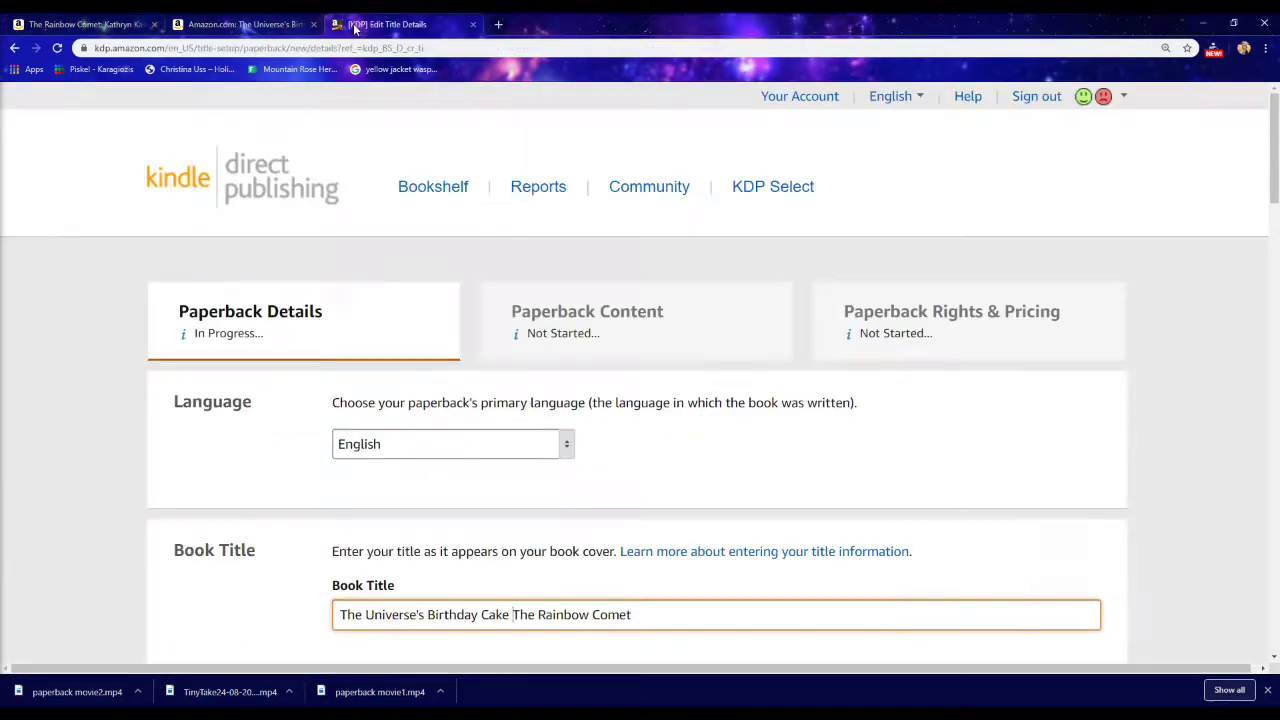
pyautogui.press('Tab')
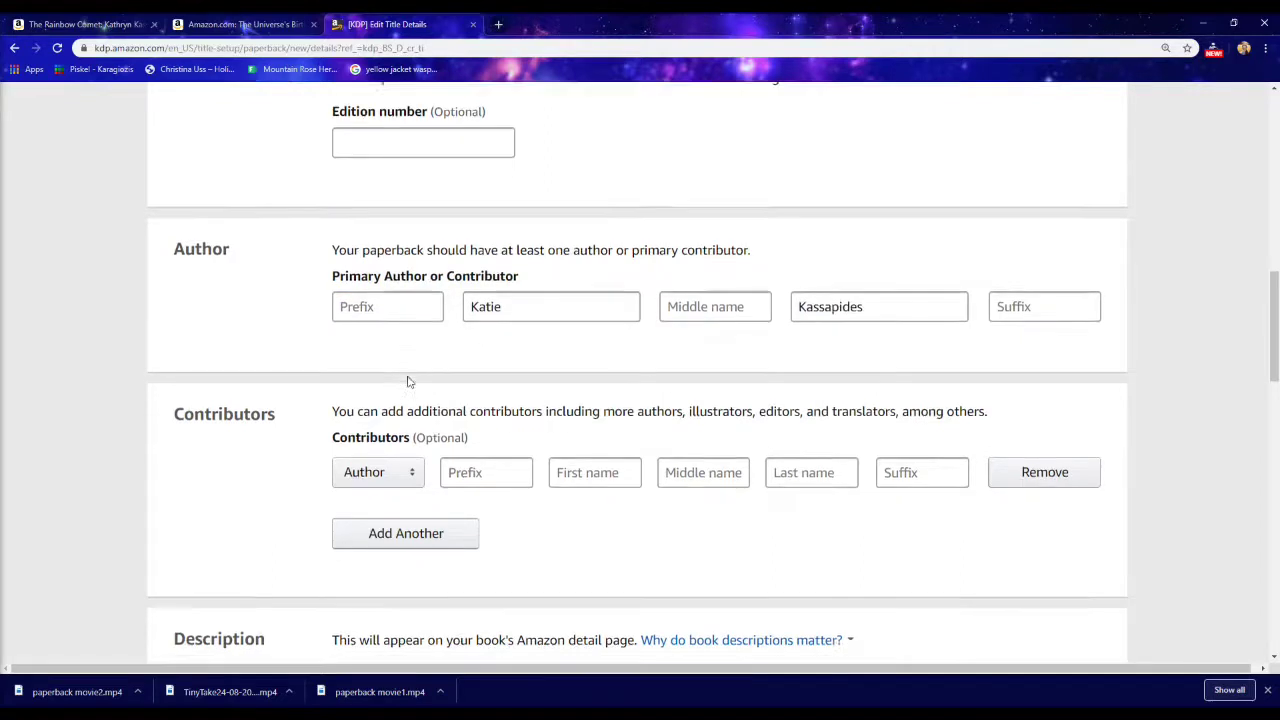
pyautogui.scroll(-2, 409, 376)
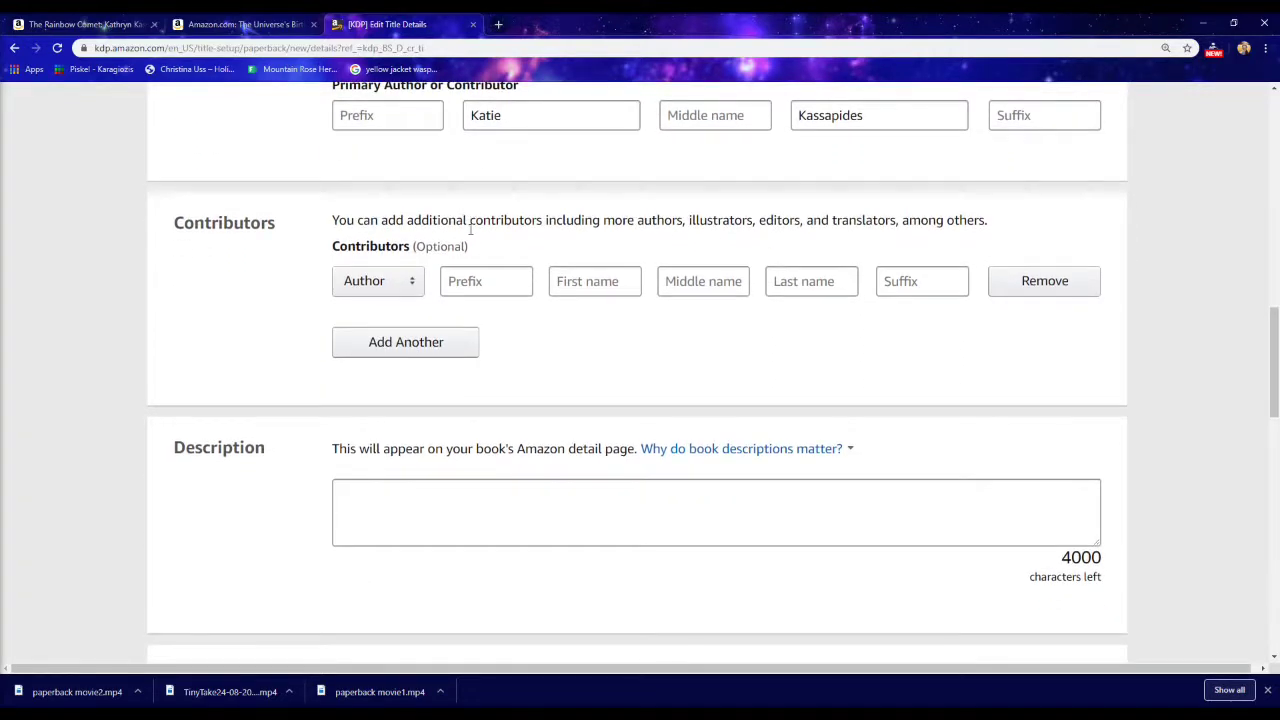
pyautogui.scroll(2, 572, 305)
pyautogui.scroll(-1, 518, 285)
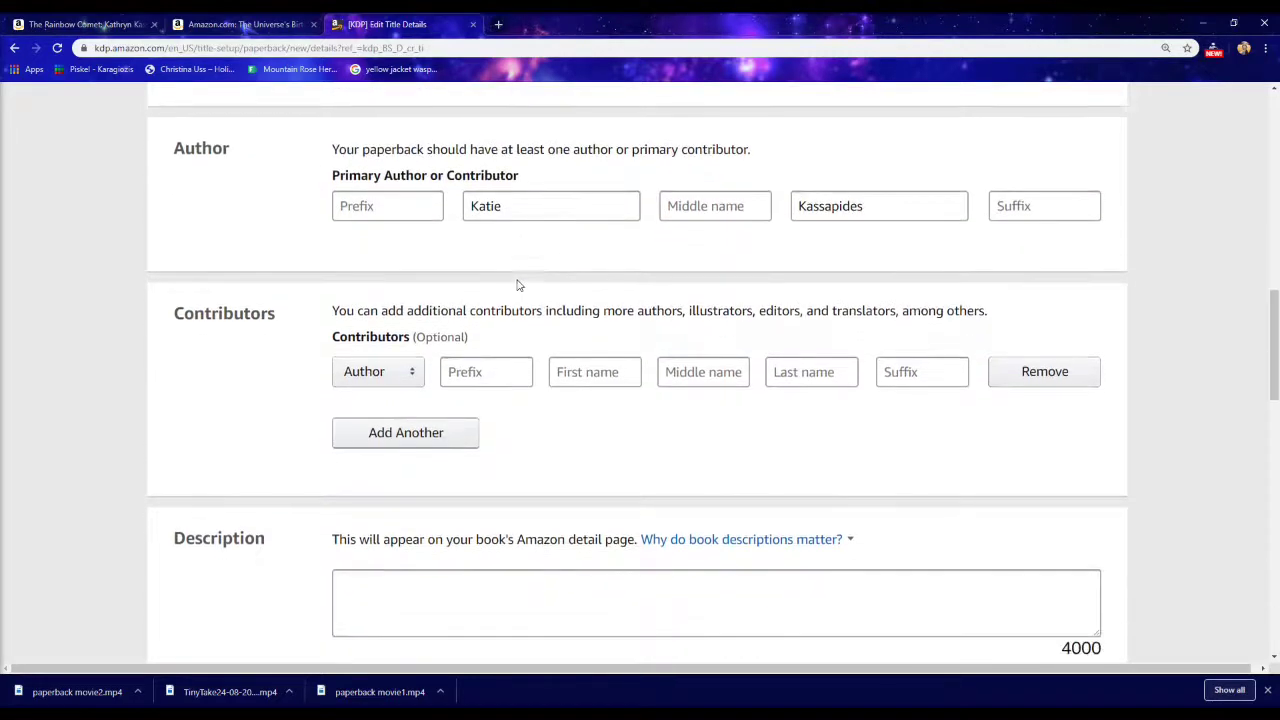
pyautogui.scroll(-2, 480, 278)
pyautogui.scroll(-1, 520, 376)
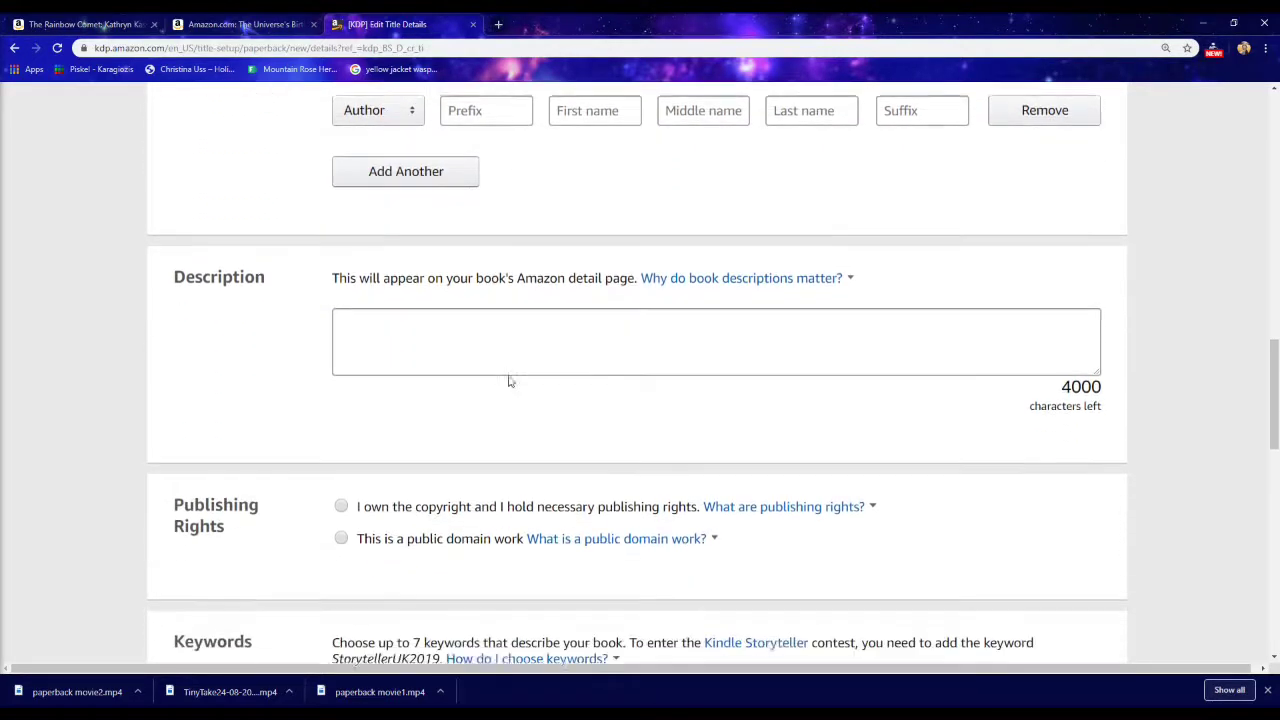
pyautogui.scroll(-1, 508, 381)
pyautogui.click(430, 290)
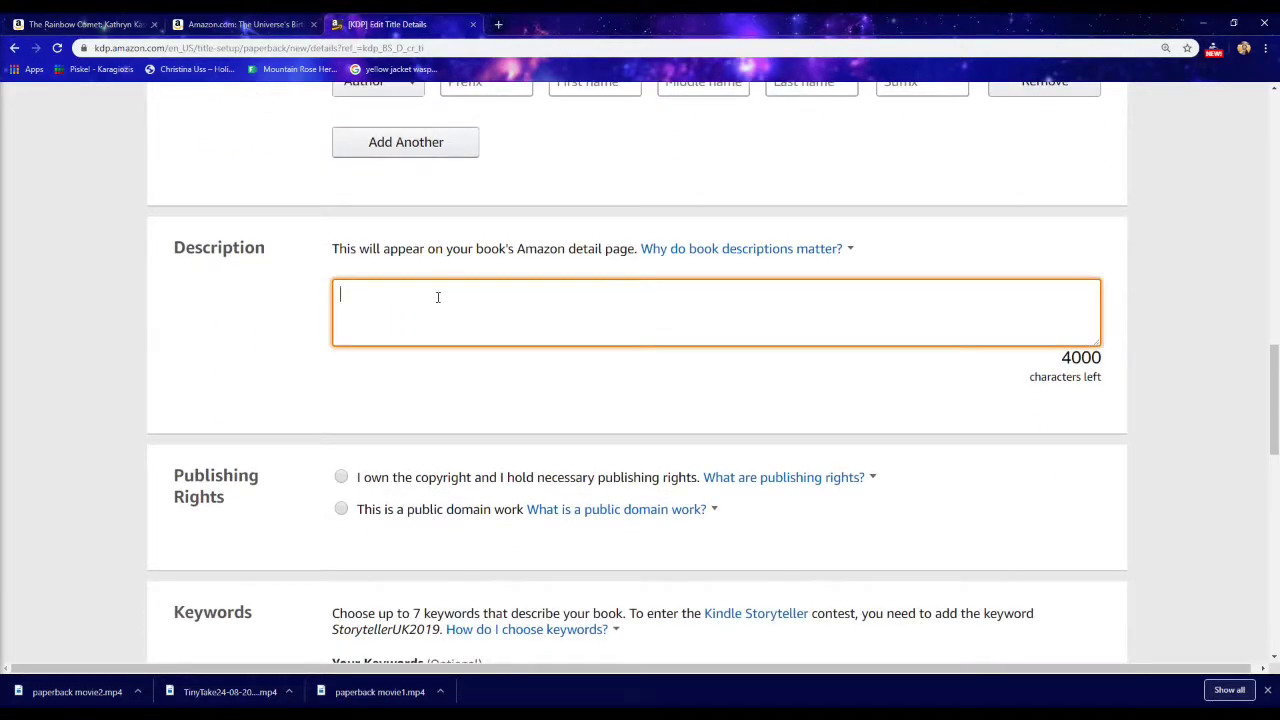
pyautogui.write("The best childern's ")
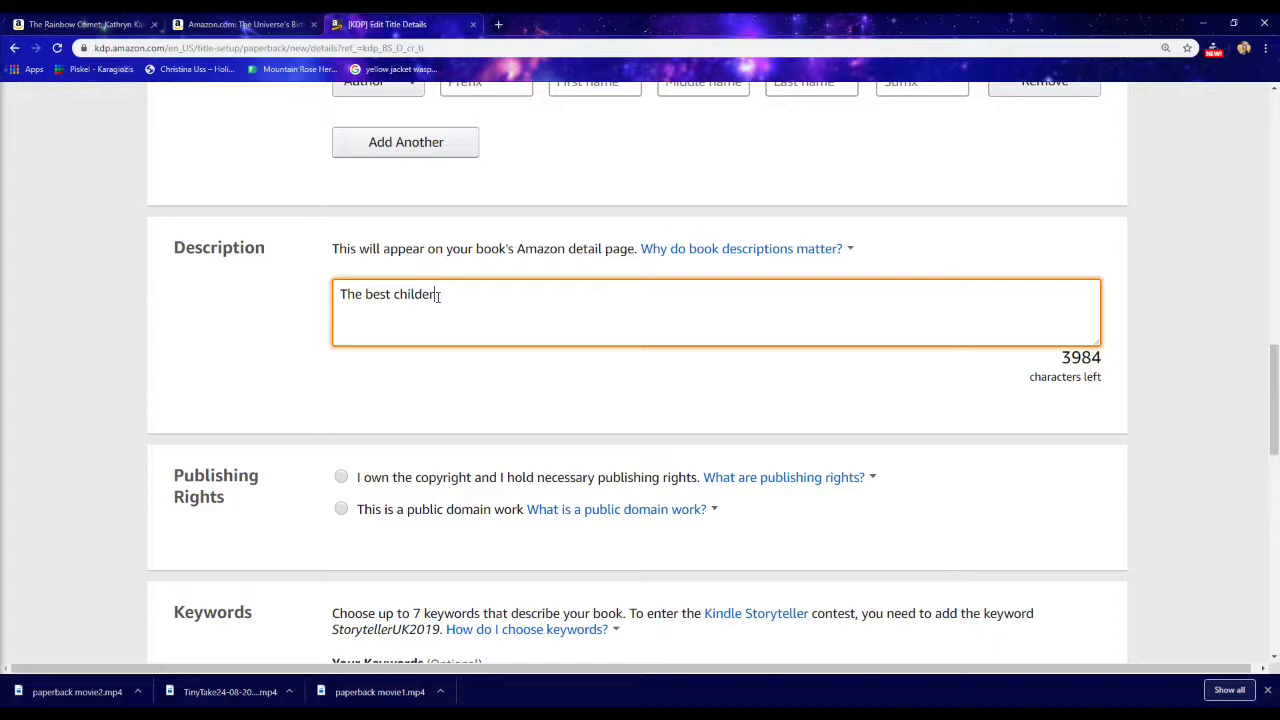
pyautogui.write('book ever!')
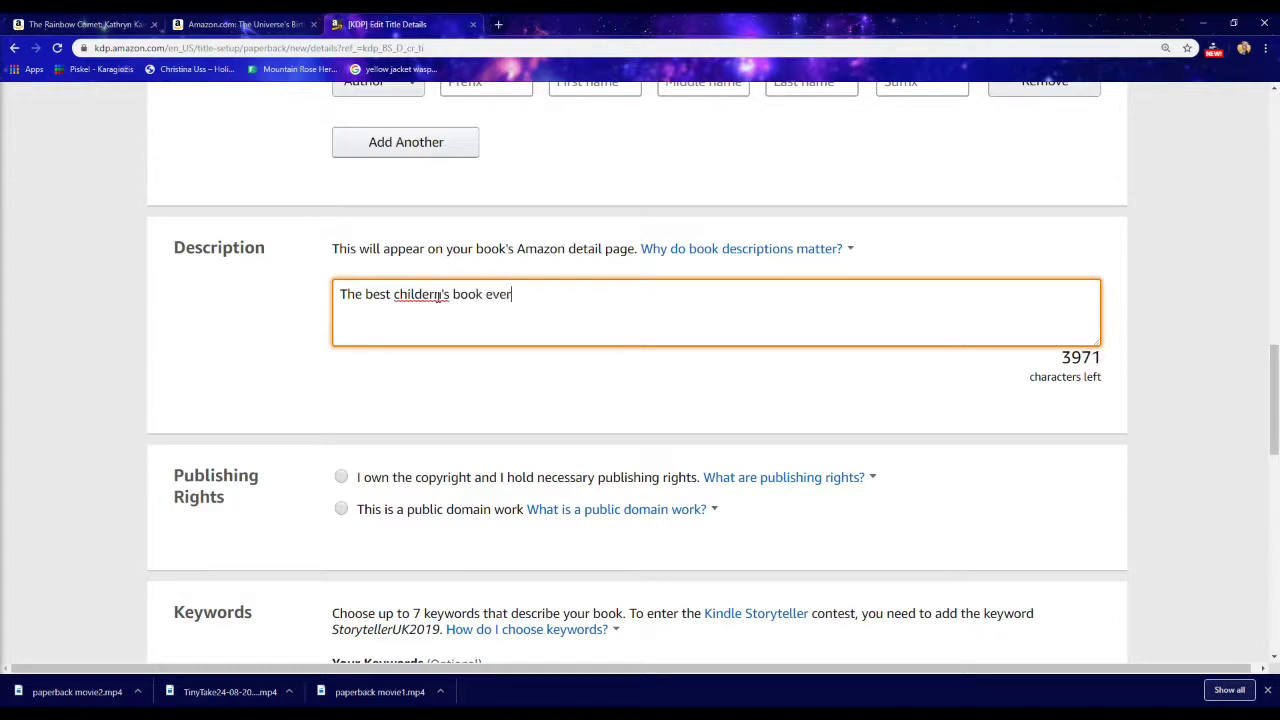
pyautogui.rightClick(437, 296)
pyautogui.click(465, 305)
pyautogui.scroll(-2, 456, 316)
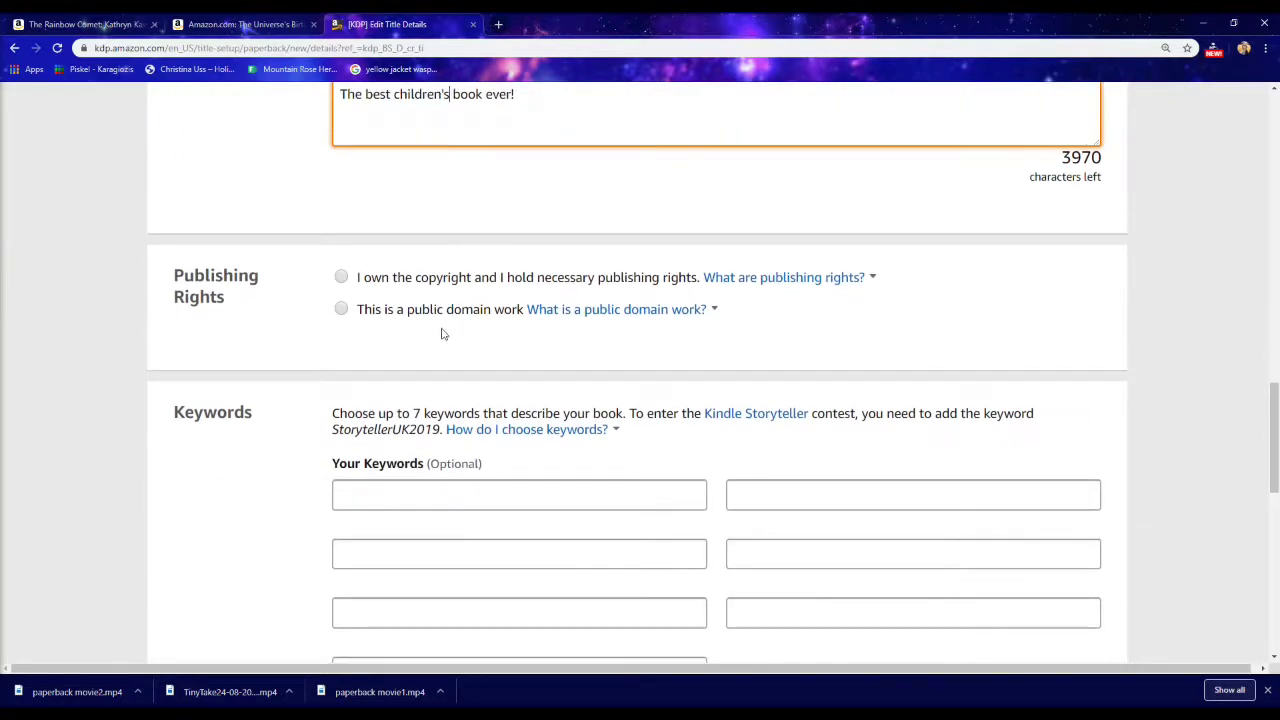
pyautogui.click(341, 279)
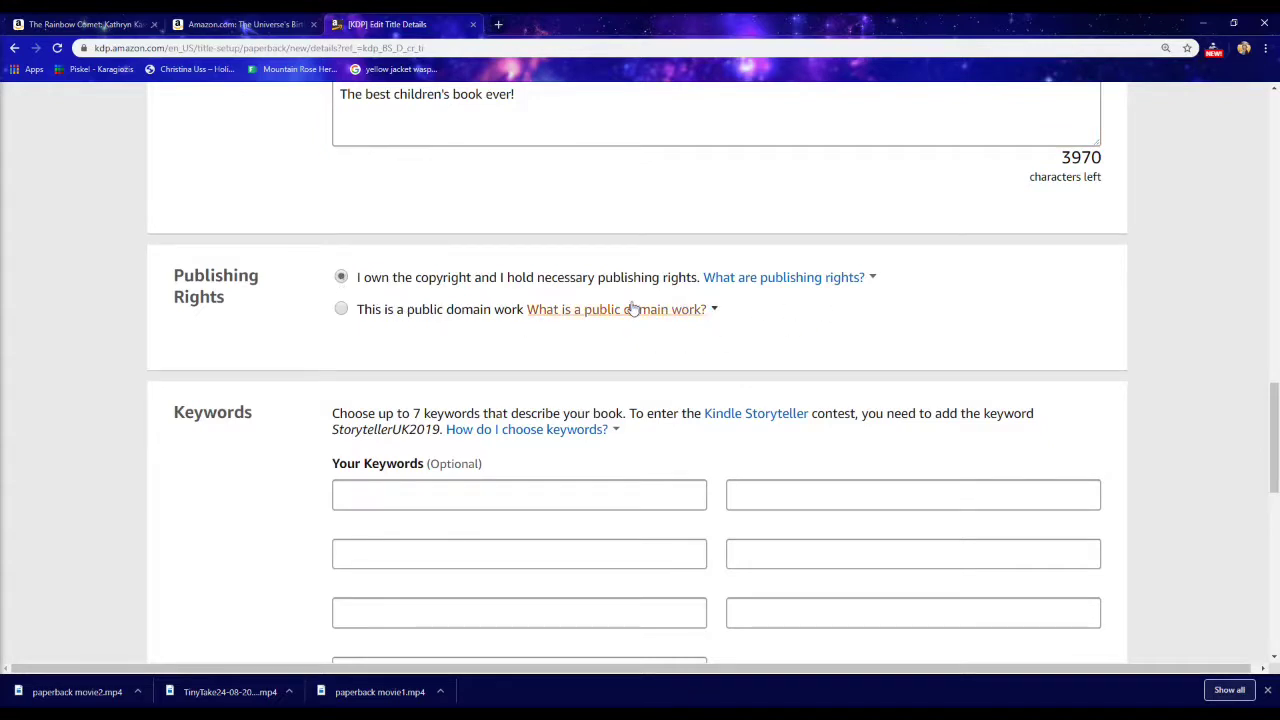
# Step: Enter "space, time travel, shrink, grow, big, small" as the first keyword entry and "rain, black and white, old days" as the second
pyautogui.scroll(-1, 390, 400)
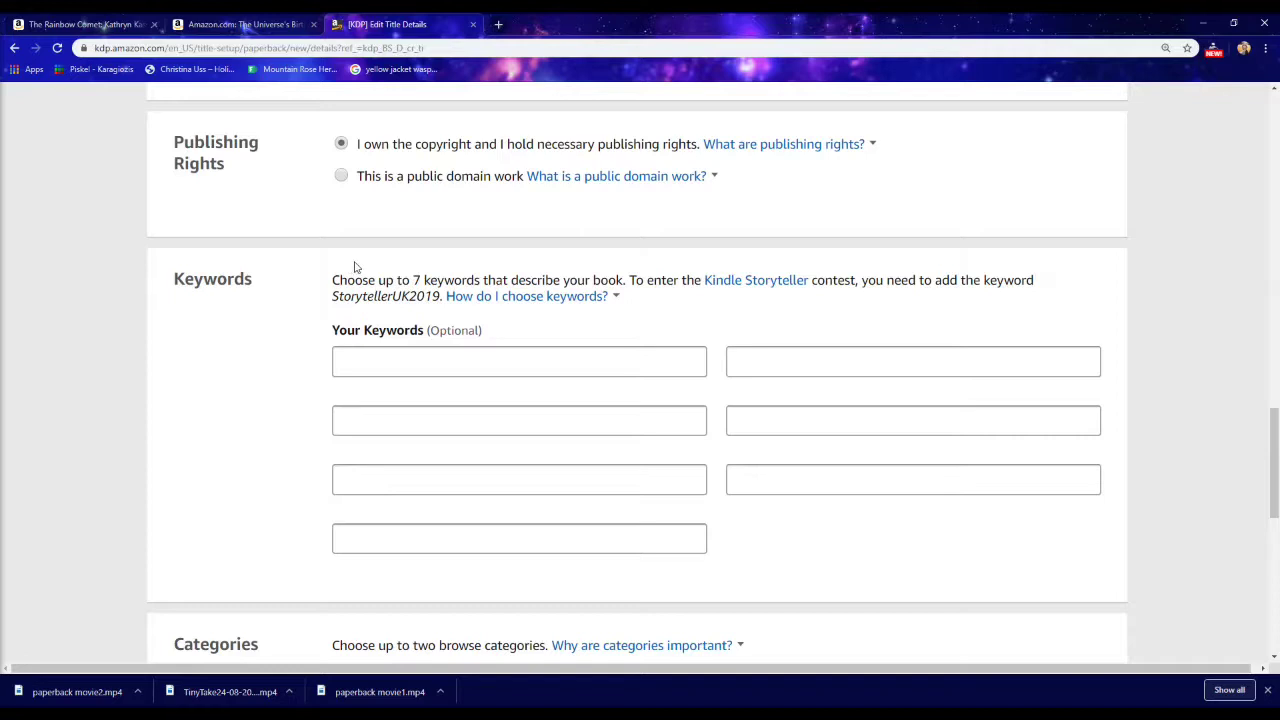
pyautogui.scroll(-1, 350, 272)
pyautogui.scroll(1, 338, 268)
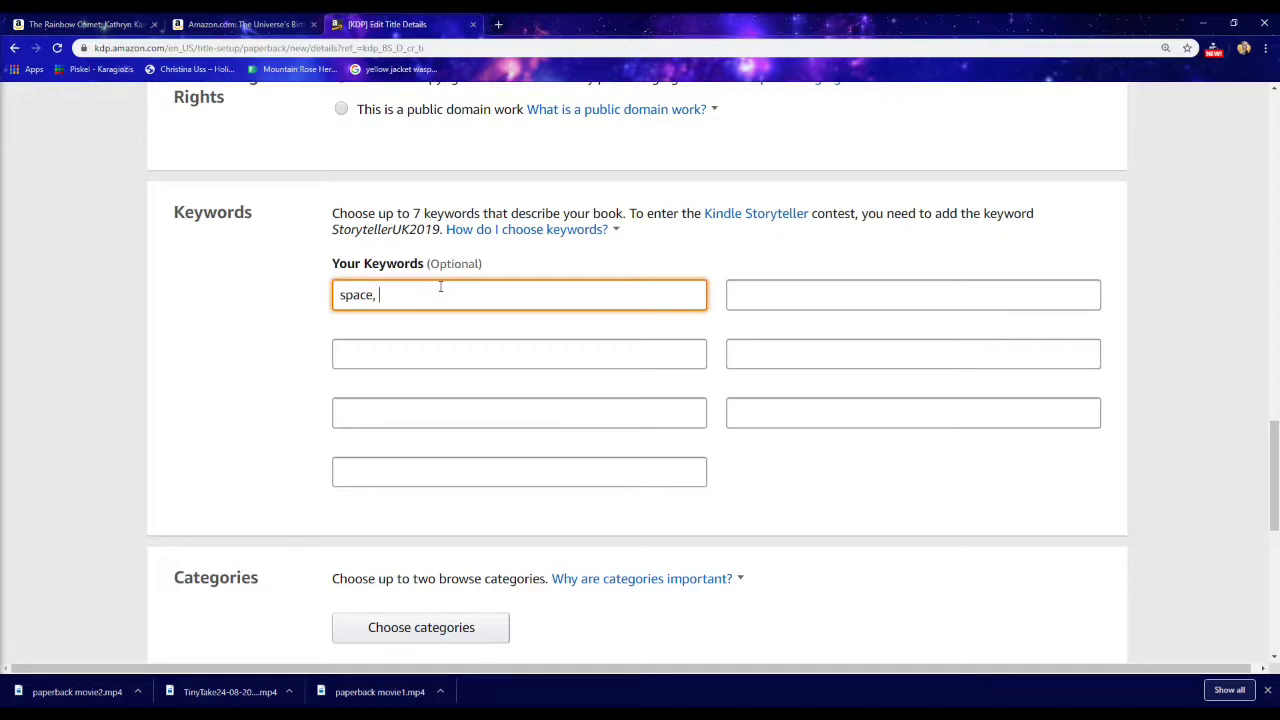
pyautogui.write('time travel, shrink, grow, big')
pyautogui.write(', small')
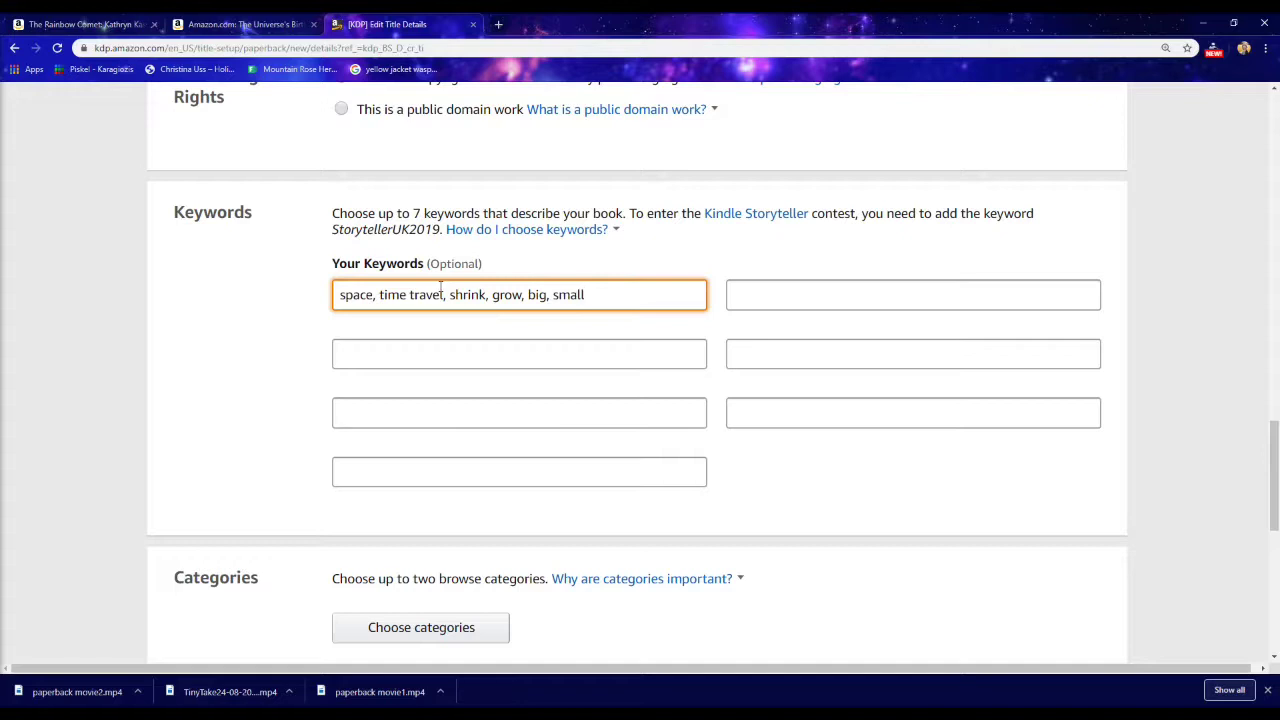
pyautogui.click(771, 294)
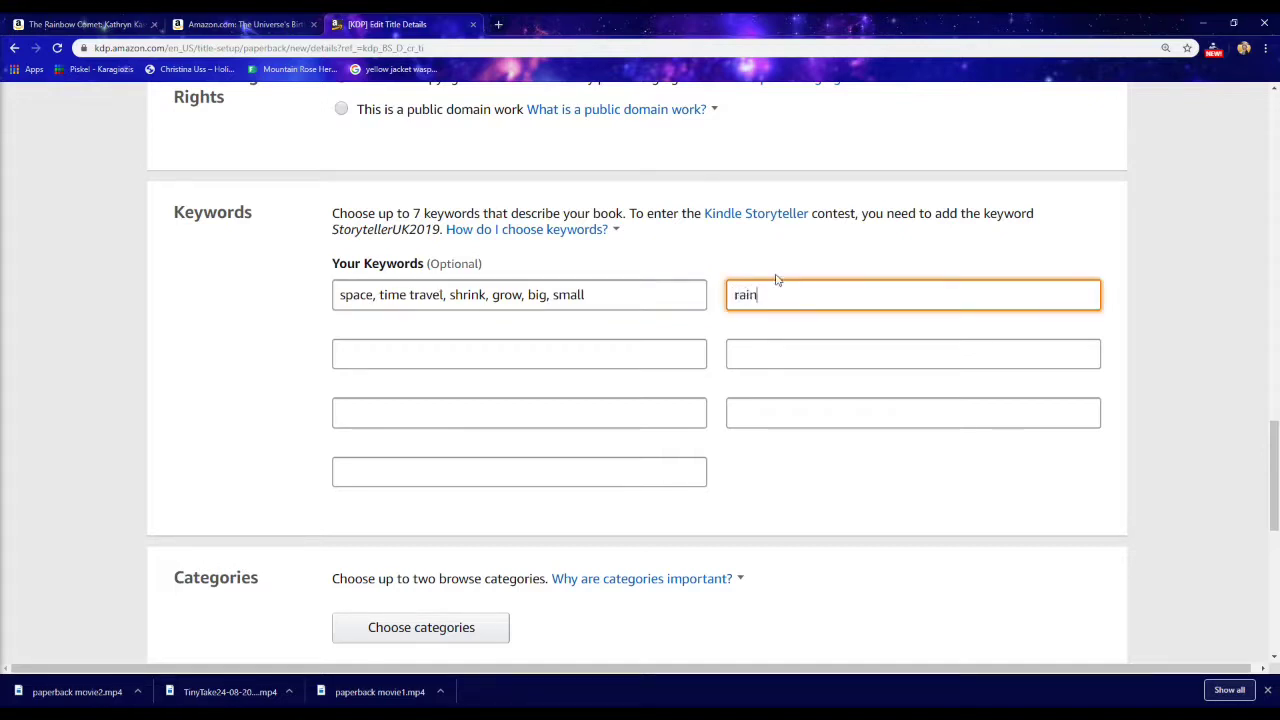
pyautogui.write('rain, black and white, old days')
# Step: Open the book's category choices and browse Juvenile Fiction
pyautogui.click(583, 579)
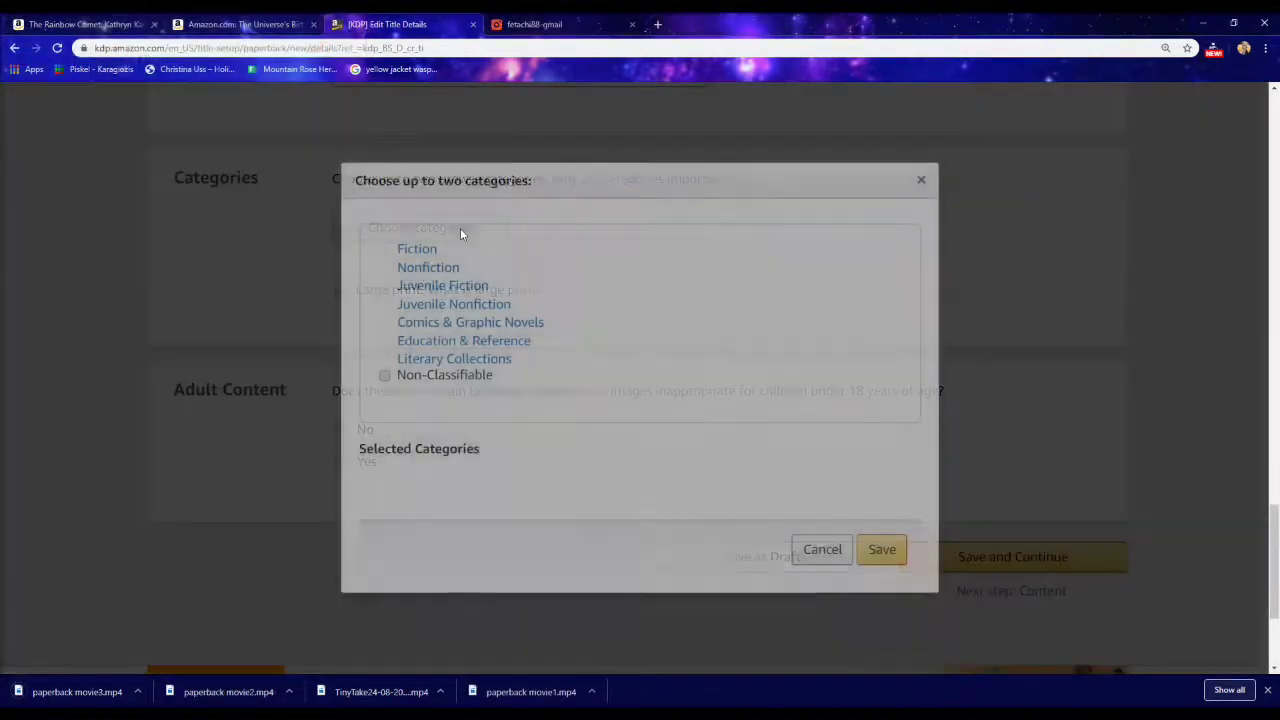
pyautogui.click(449, 289)
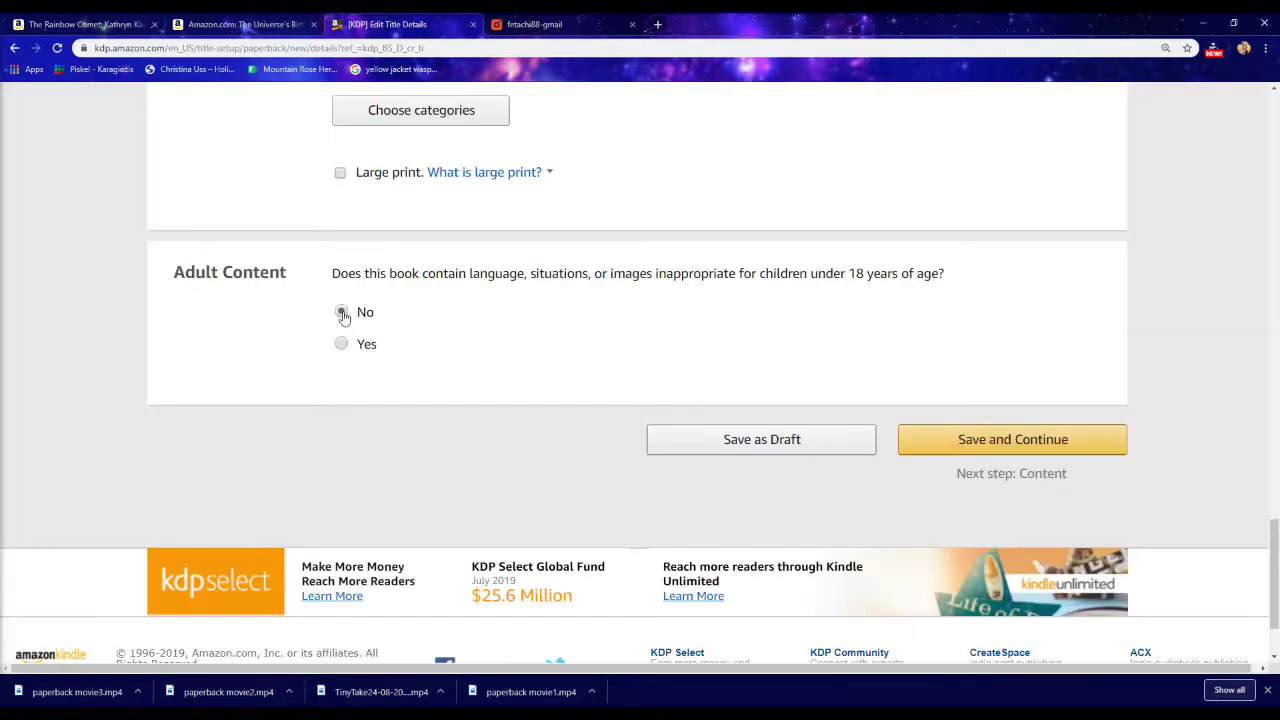
# Step: Answer No to the adult content question, and save the paperback details to continue to the content section
pyautogui.click(342, 313)
pyautogui.click(947, 448)
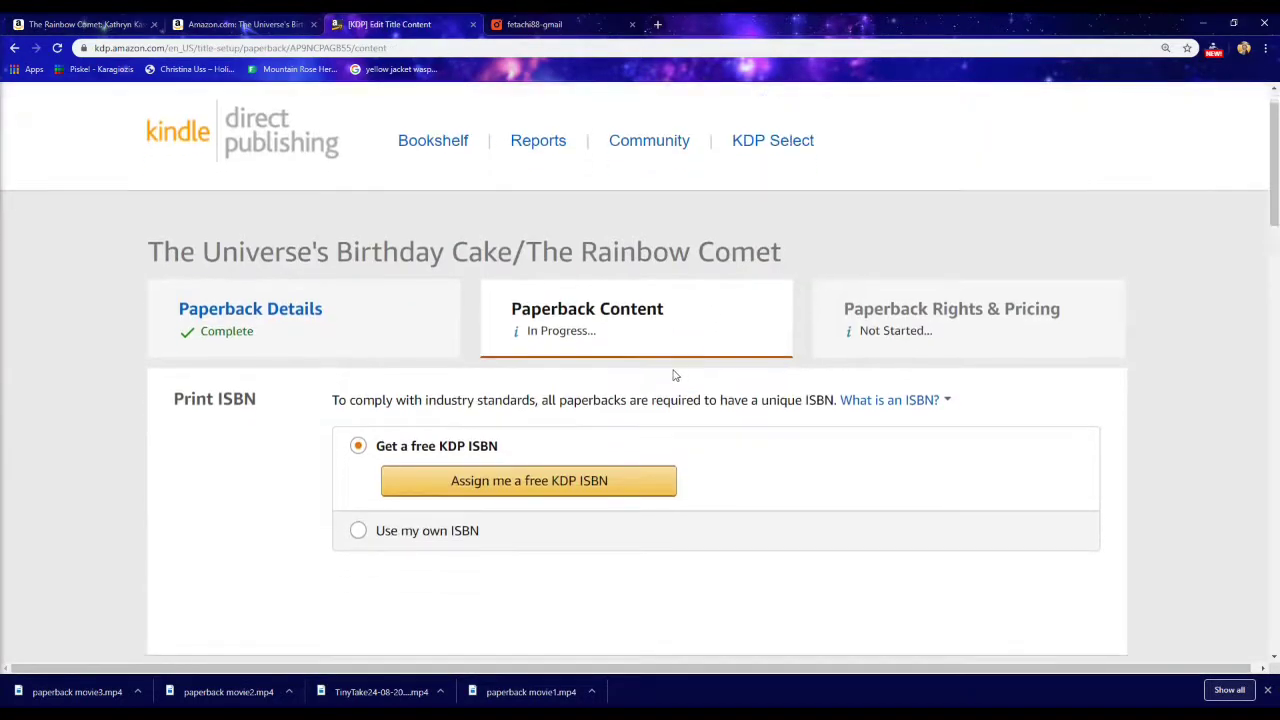
# Step: Set the paperback's publication date to 08/24/2019, leaving the ISBN section as it is
pyautogui.scroll(-4, 674, 375)
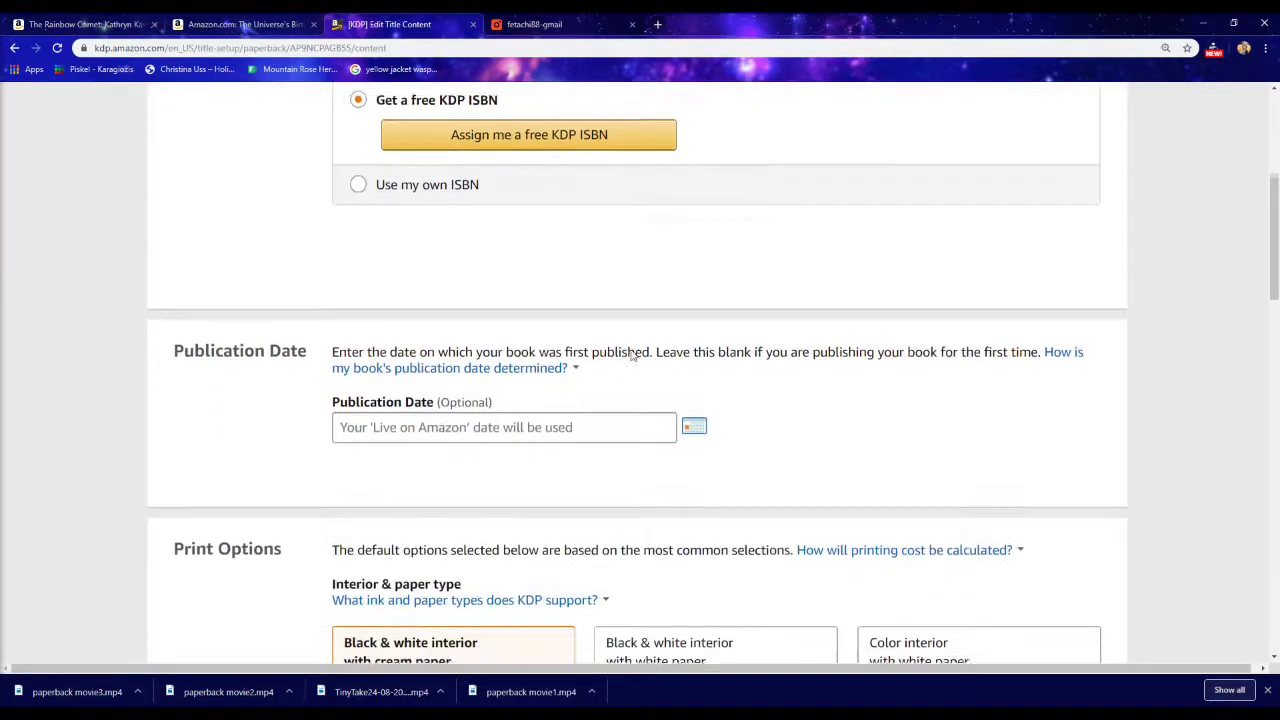
pyautogui.scroll(-1, 500, 145)
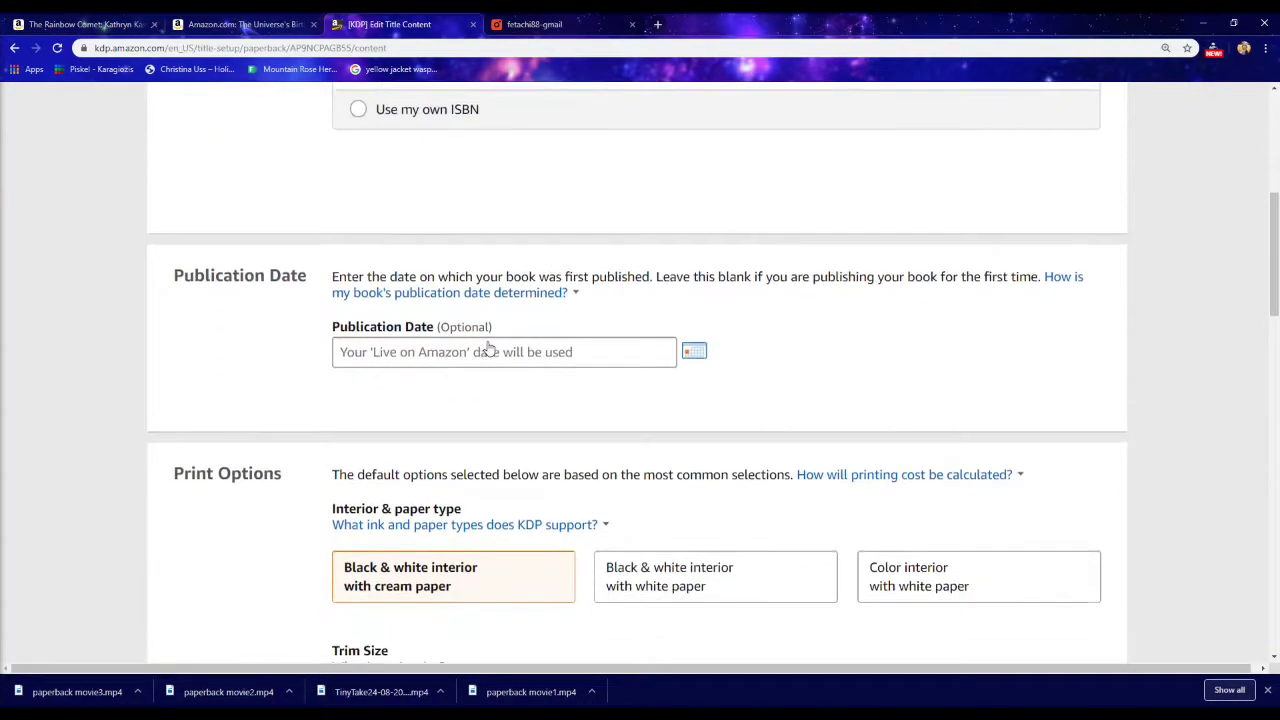
pyautogui.scroll(-1, 489, 347)
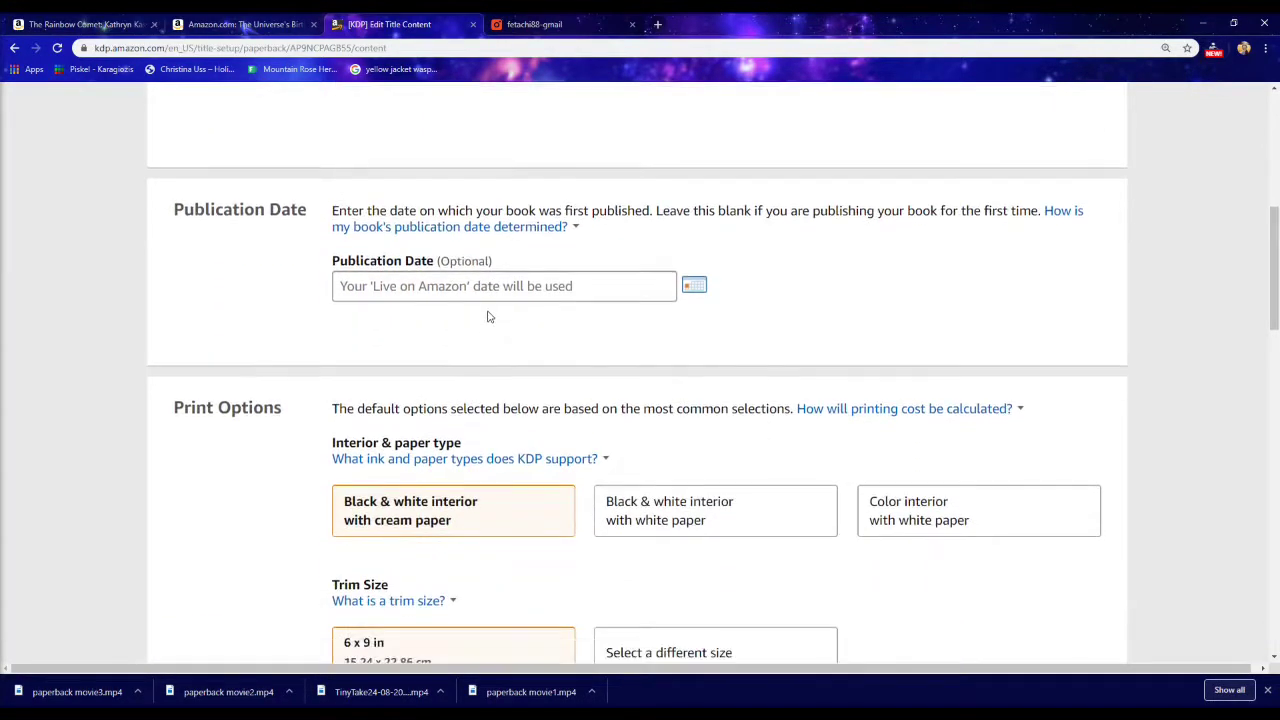
pyautogui.click(694, 287)
pyautogui.click(555, 436)
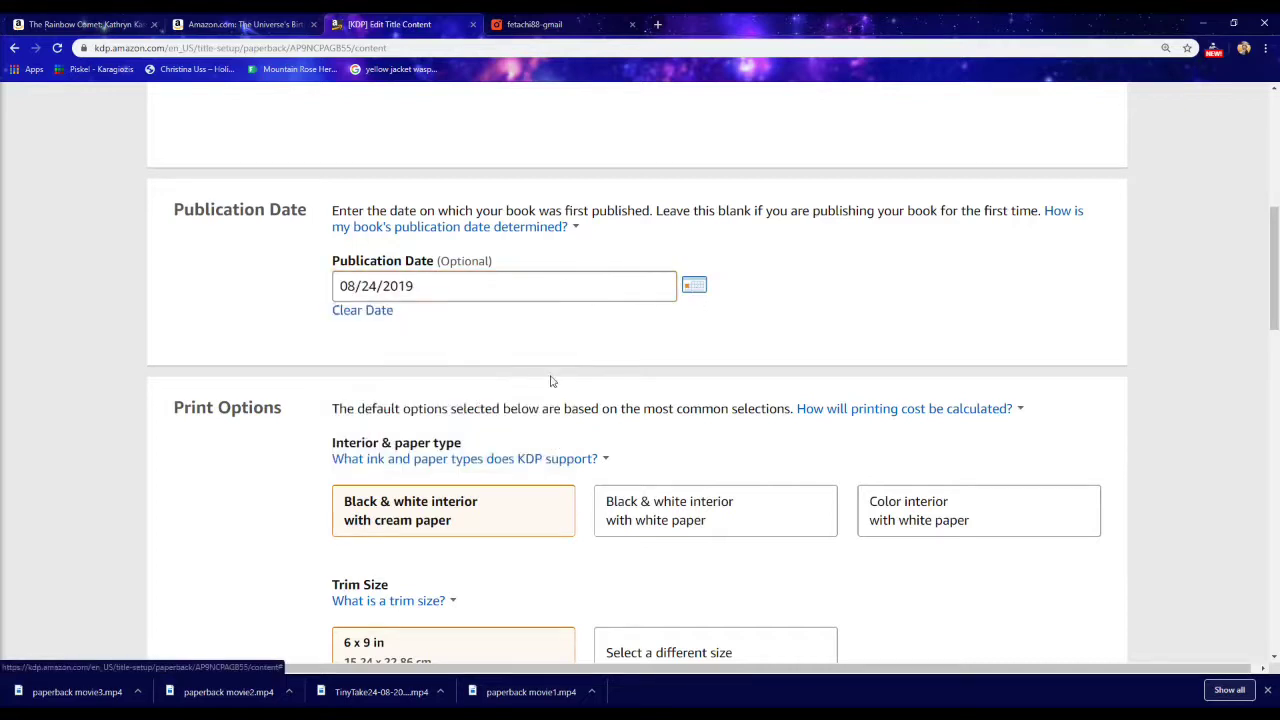
# Step: Choose a color interior with white paper as the interior and paper type in the print options
pyautogui.scroll(-3, 550, 381)
pyautogui.scroll(-1, 545, 343)
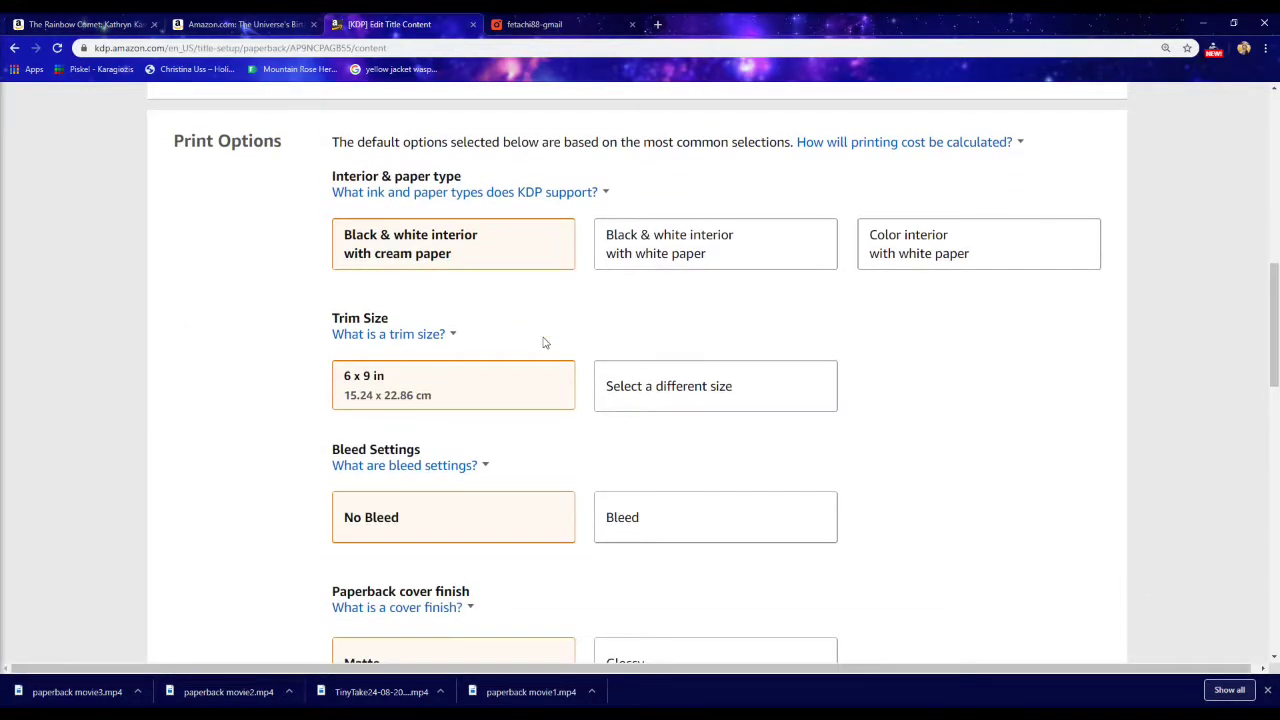
pyautogui.click(955, 255)
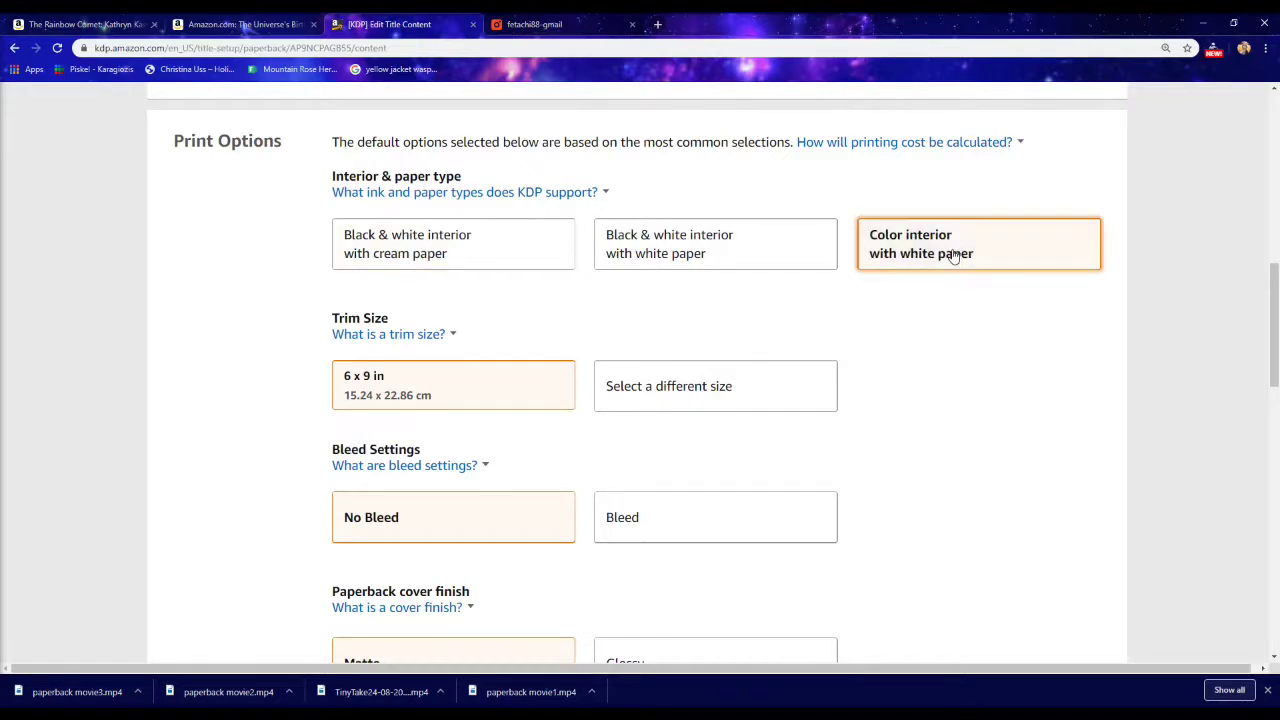
# Step: Change the book's trim size to the non-standard 8.25 x 8.25 in
pyautogui.scroll(-1, 575, 318)
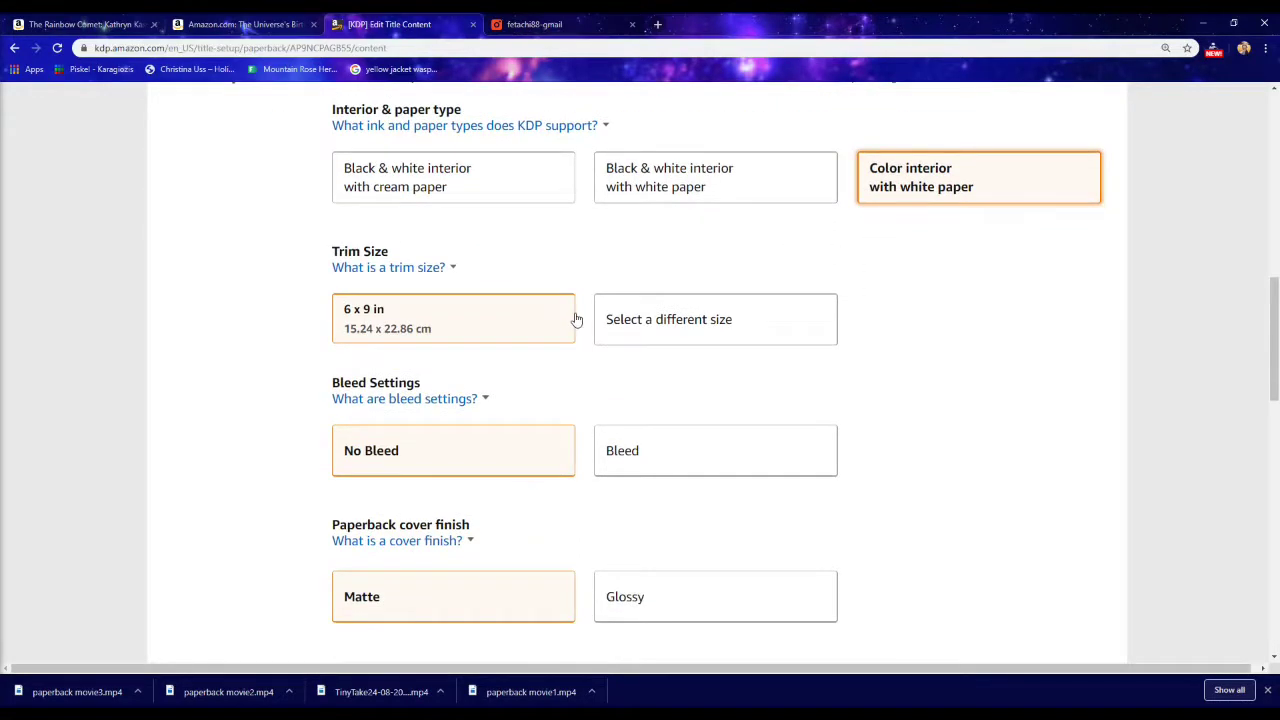
pyautogui.scroll(-1, 576, 319)
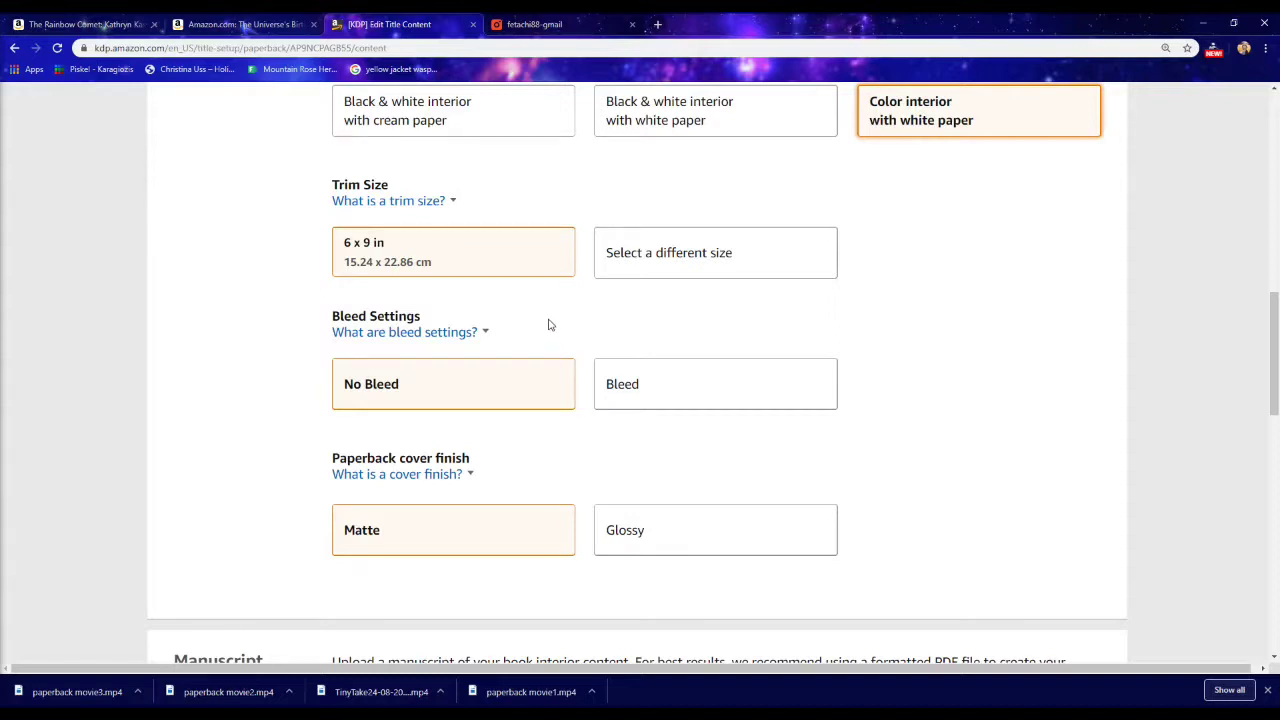
pyautogui.click(378, 203)
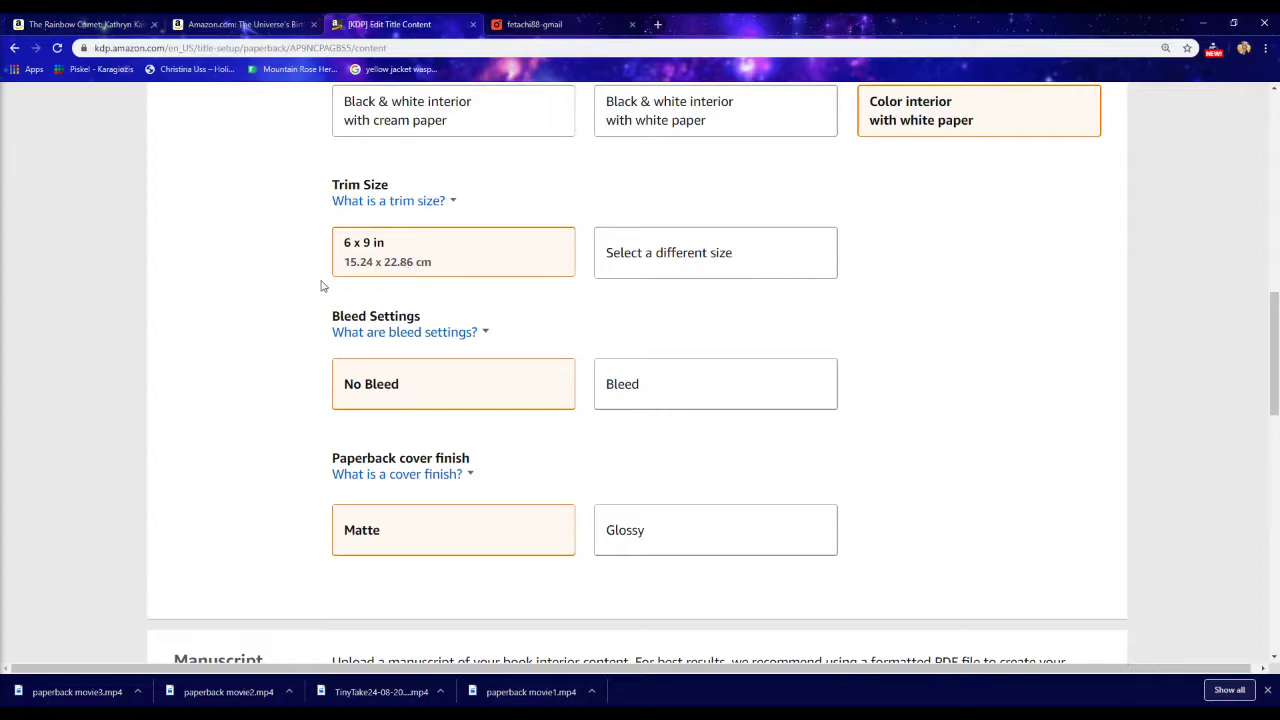
pyautogui.click(399, 263)
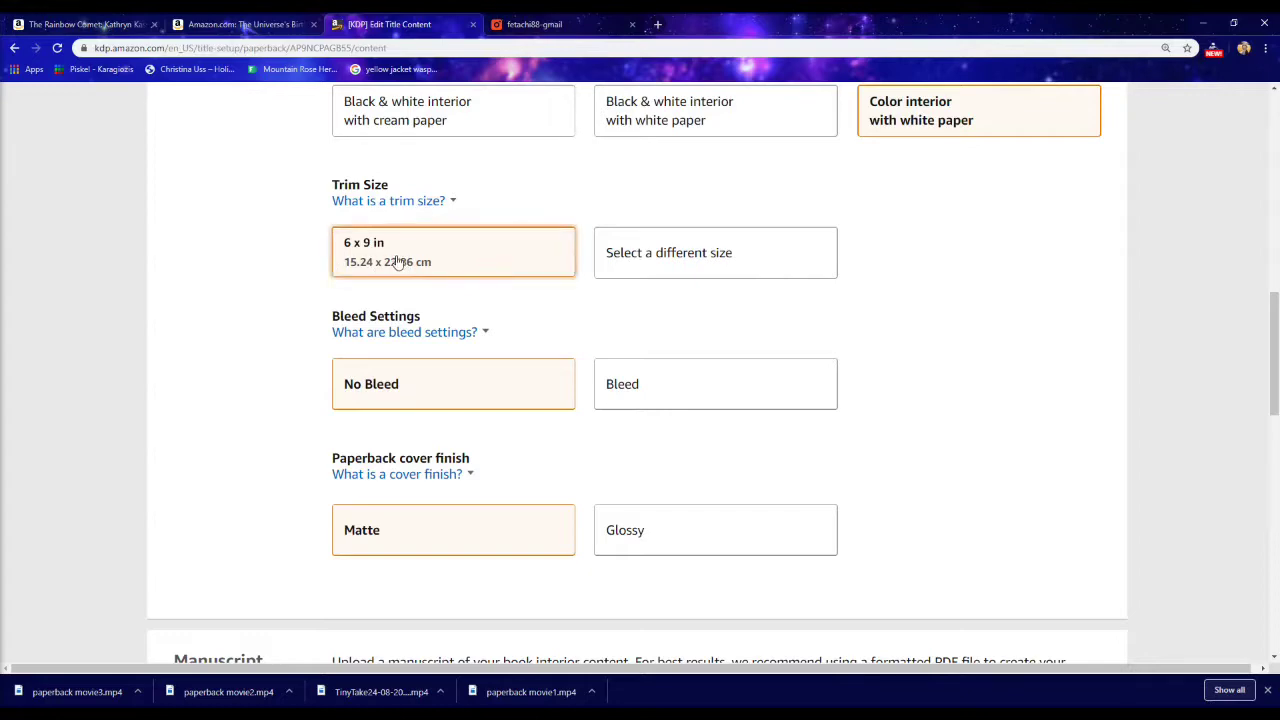
pyautogui.click(638, 256)
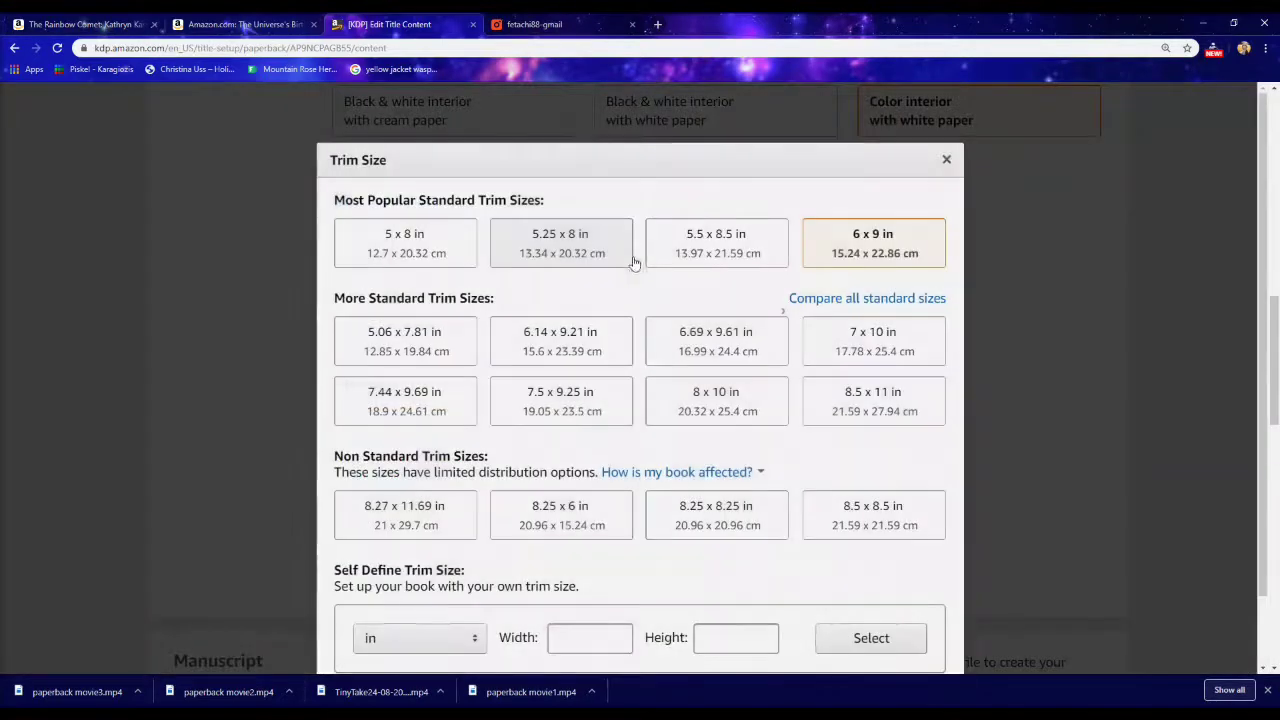
pyautogui.scroll(-1, 633, 280)
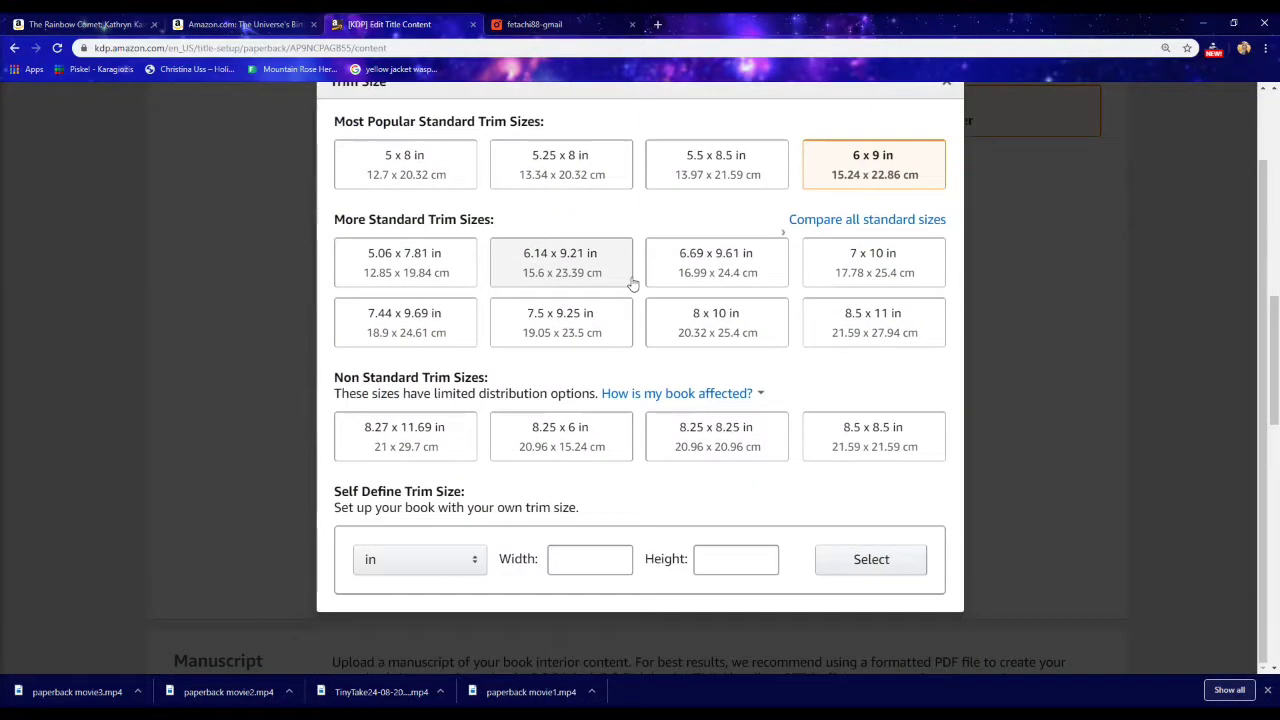
pyautogui.click(723, 432)
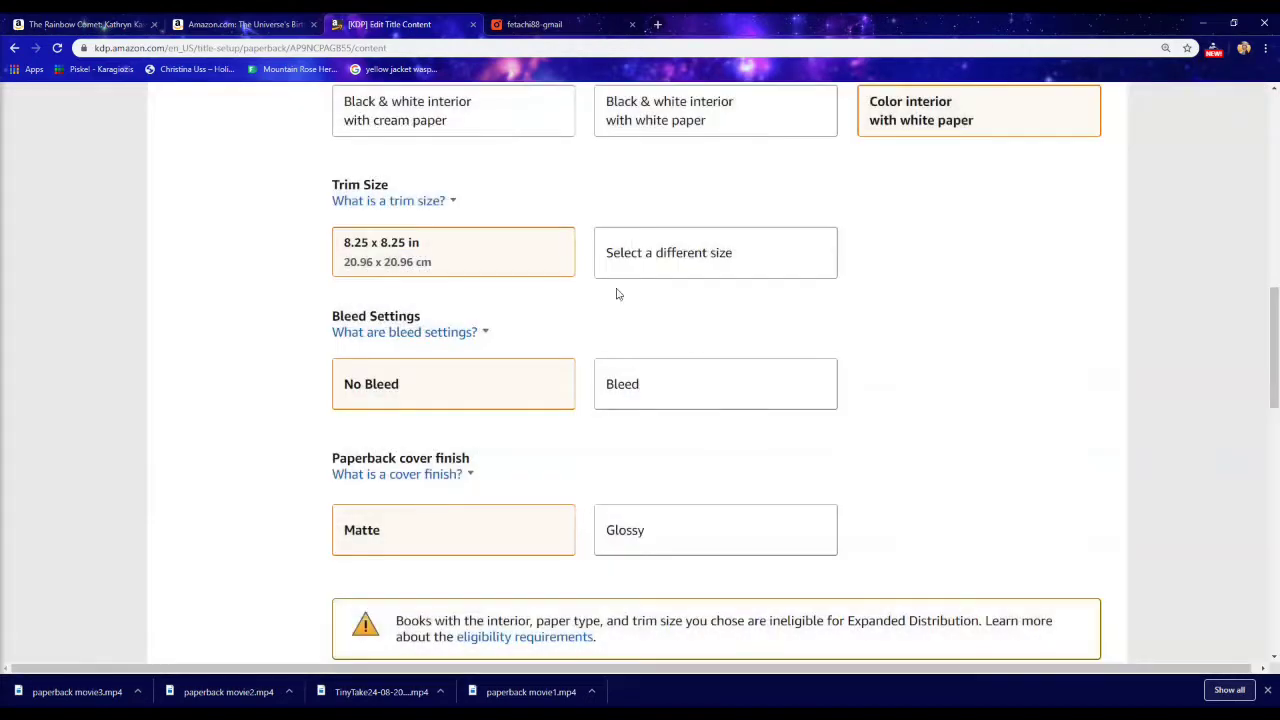
# Step: Set the print options to Bleed and a Glossy paperback cover finish
pyautogui.scroll(-1, 545, 358)
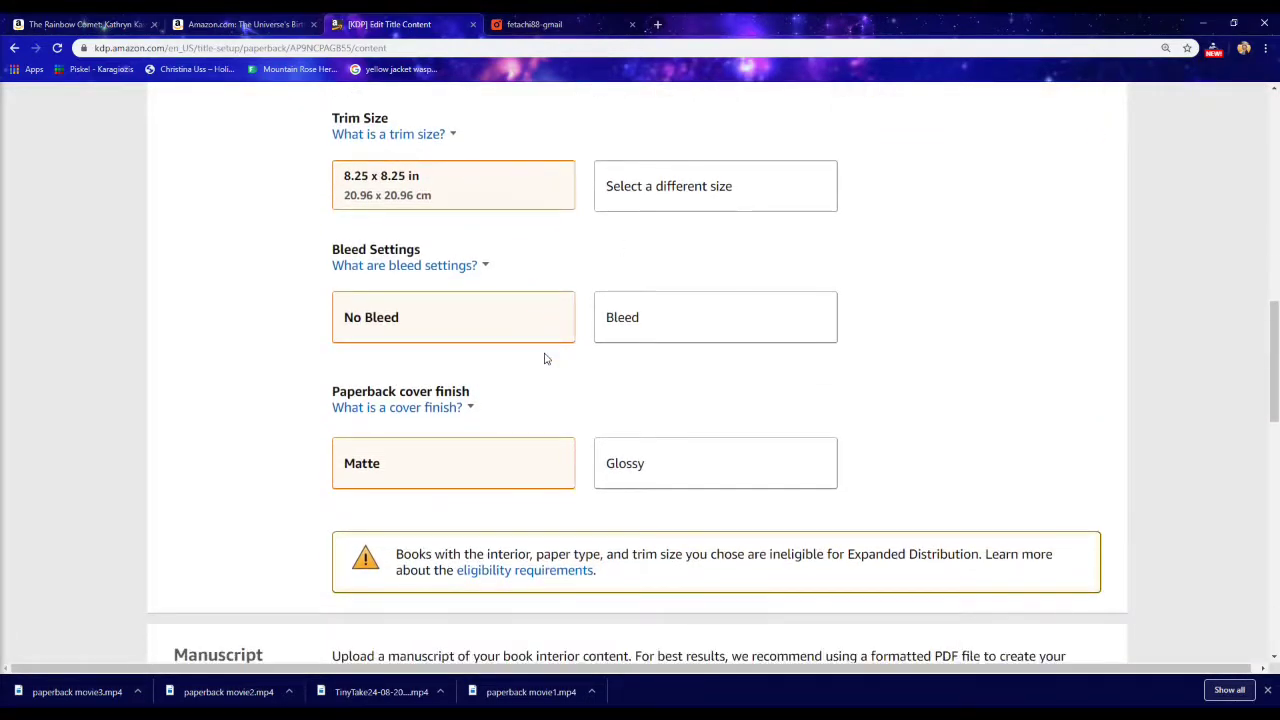
pyautogui.scroll(-1, 545, 358)
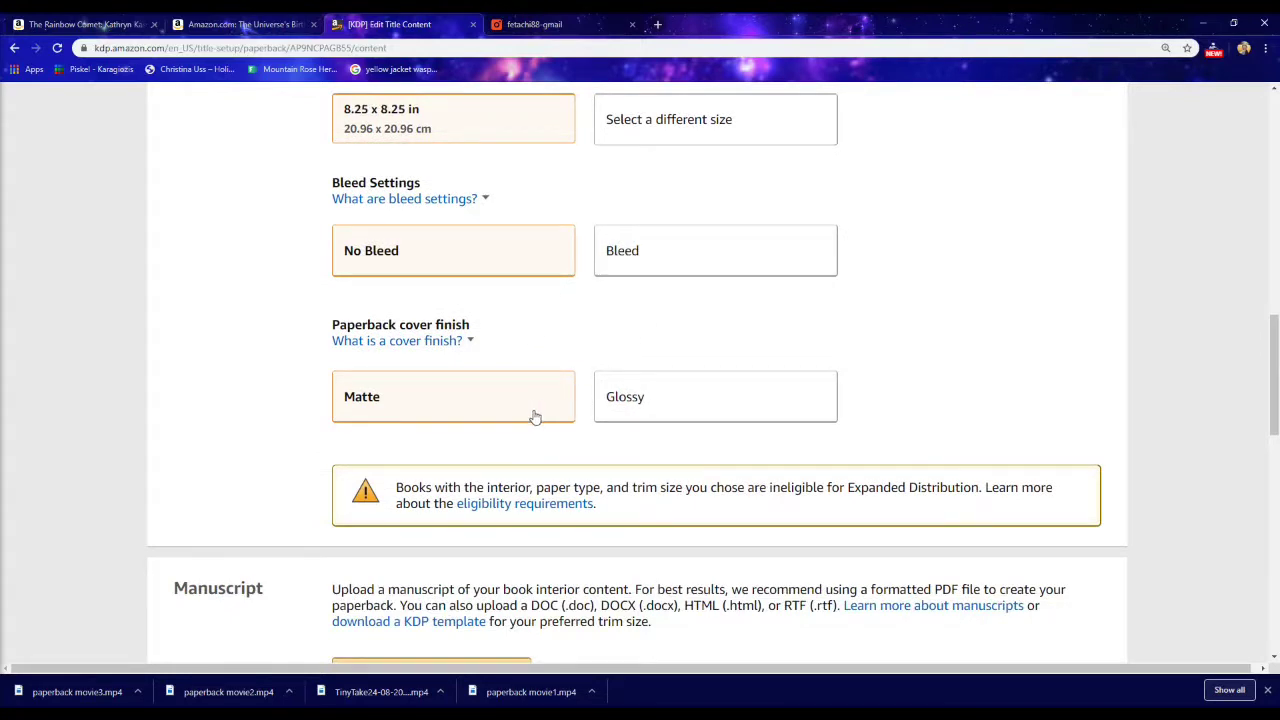
pyautogui.click(667, 263)
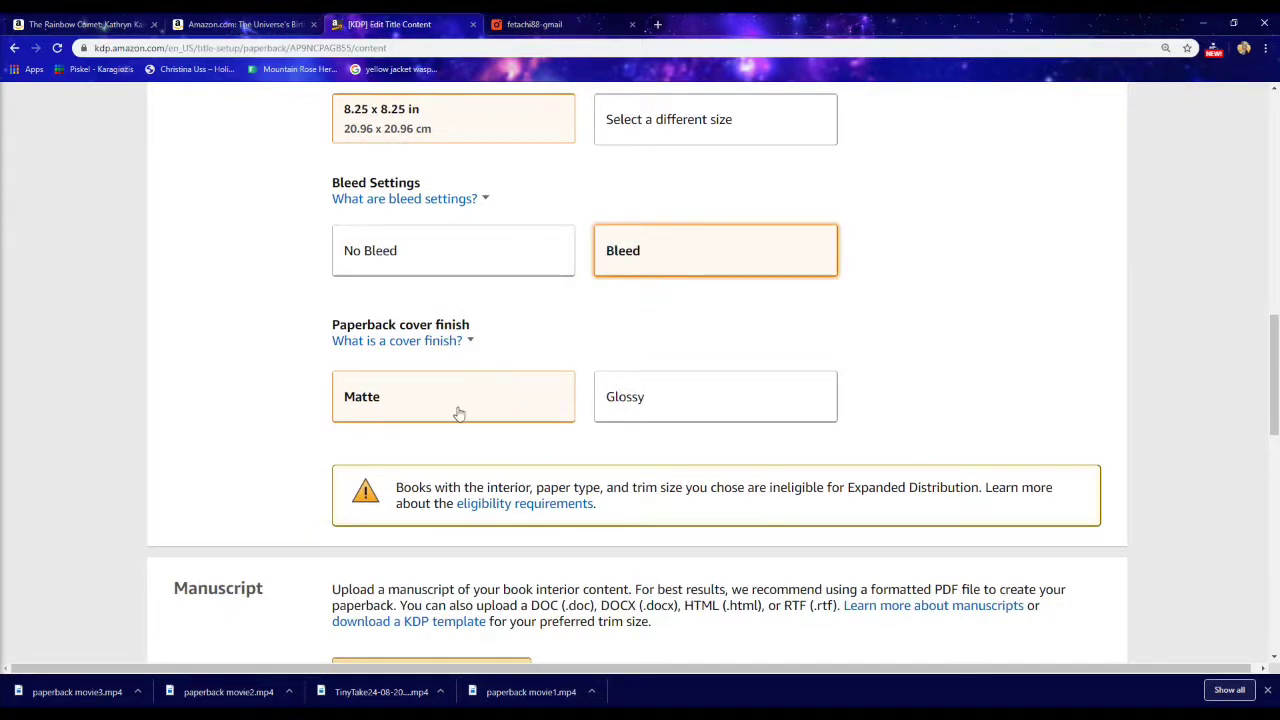
pyautogui.click(662, 407)
pyautogui.scroll(-3, 660, 406)
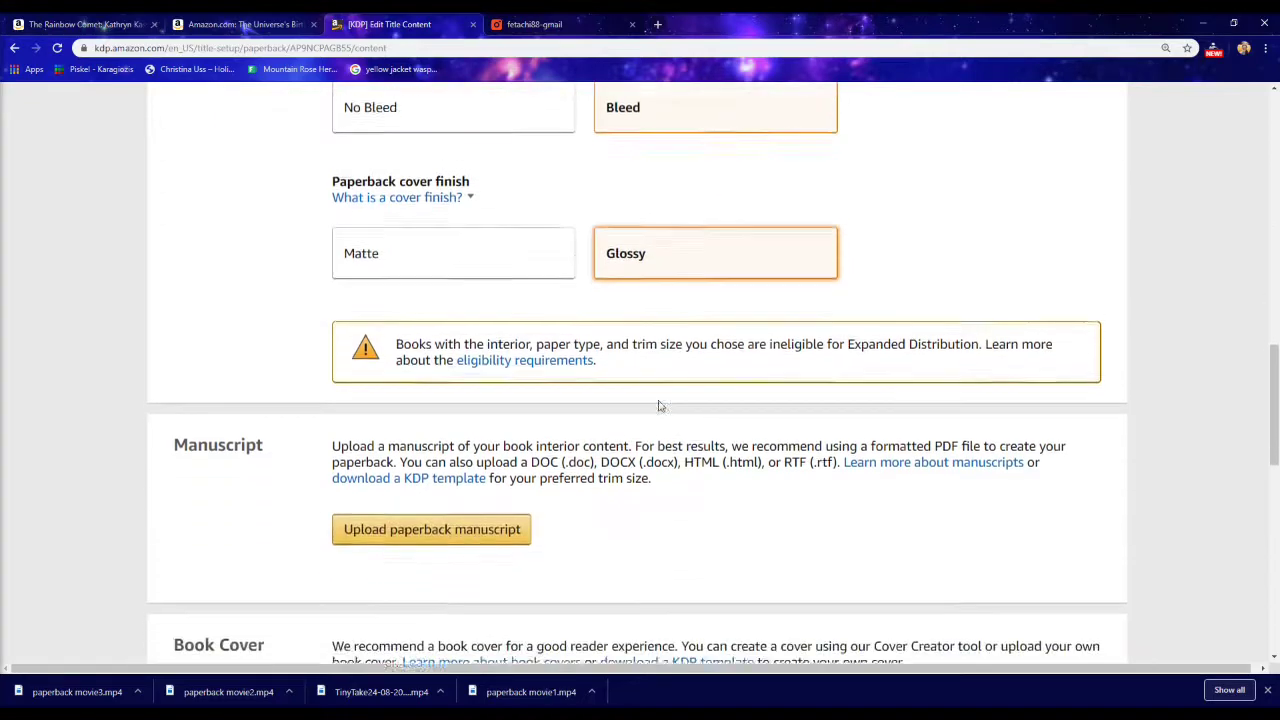
pyautogui.scroll(-1, 658, 402)
pyautogui.click(433, 406)
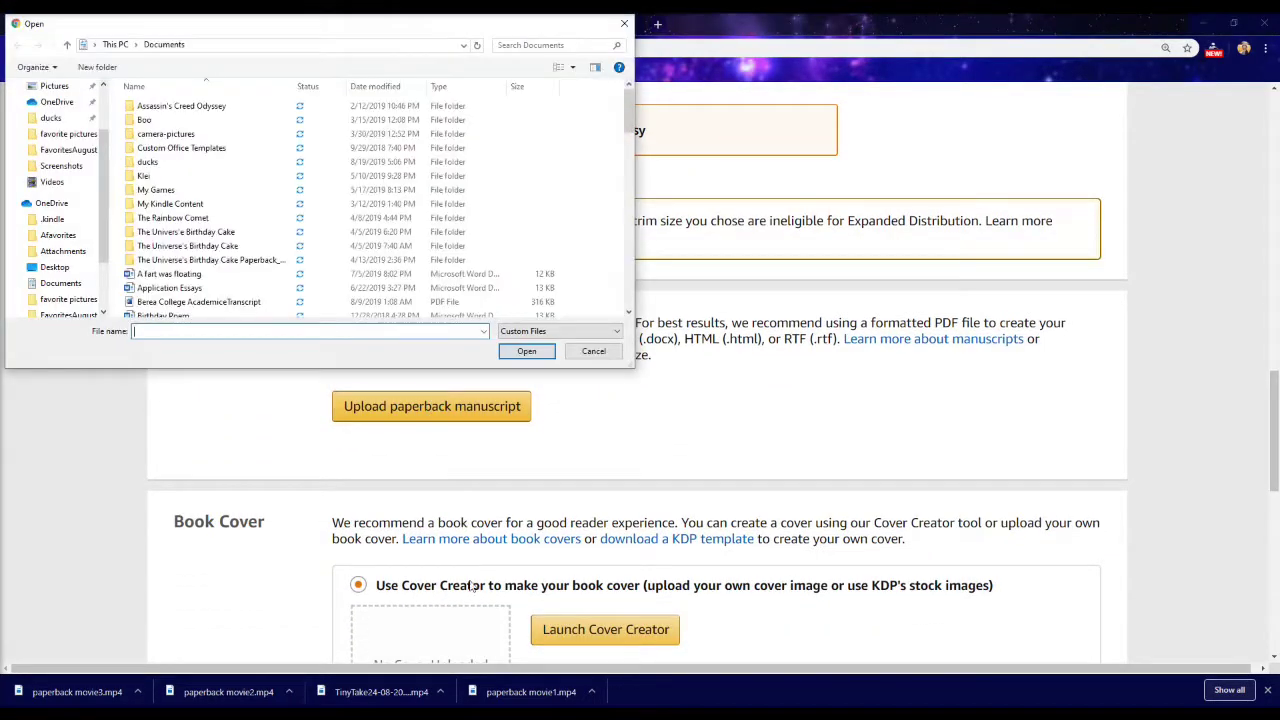
pyautogui.click(624, 23)
# Step: Switch to Document4 in Word and save the picture book pages as example paperback.docx
pyautogui.moveTo(440, 712)
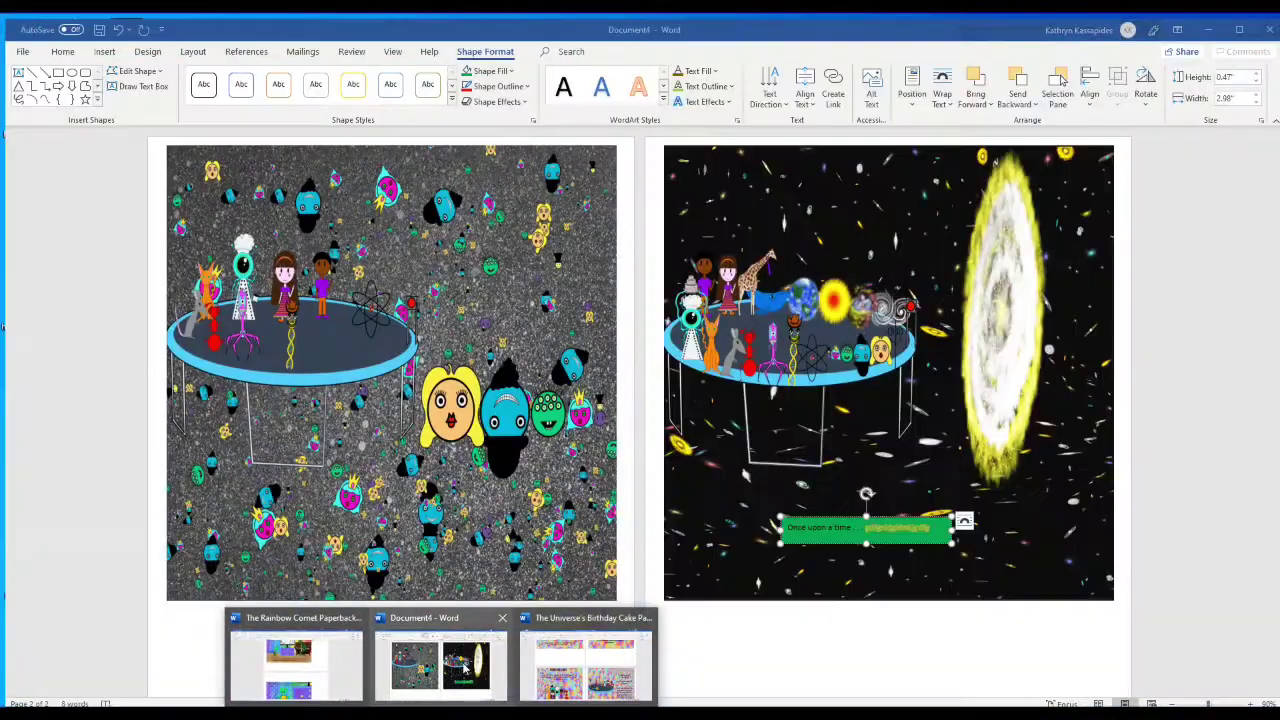
pyautogui.click(442, 655)
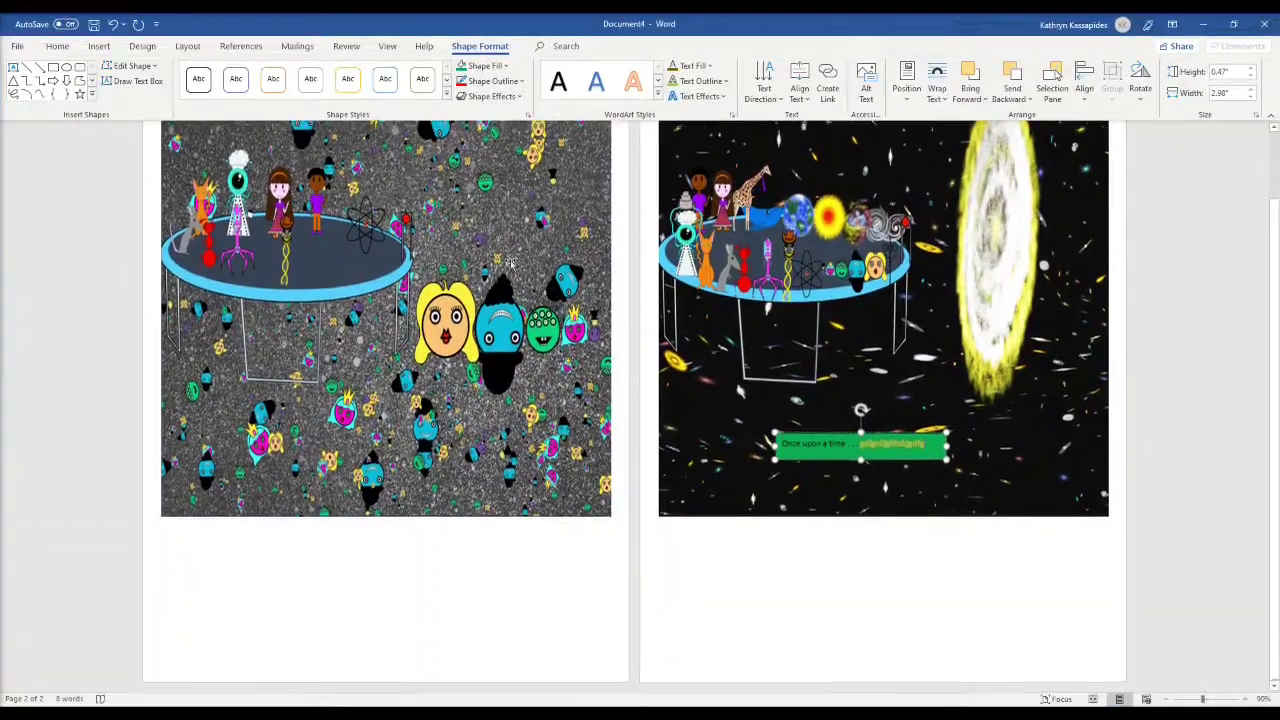
pyautogui.hotkey('ctrl', 's')
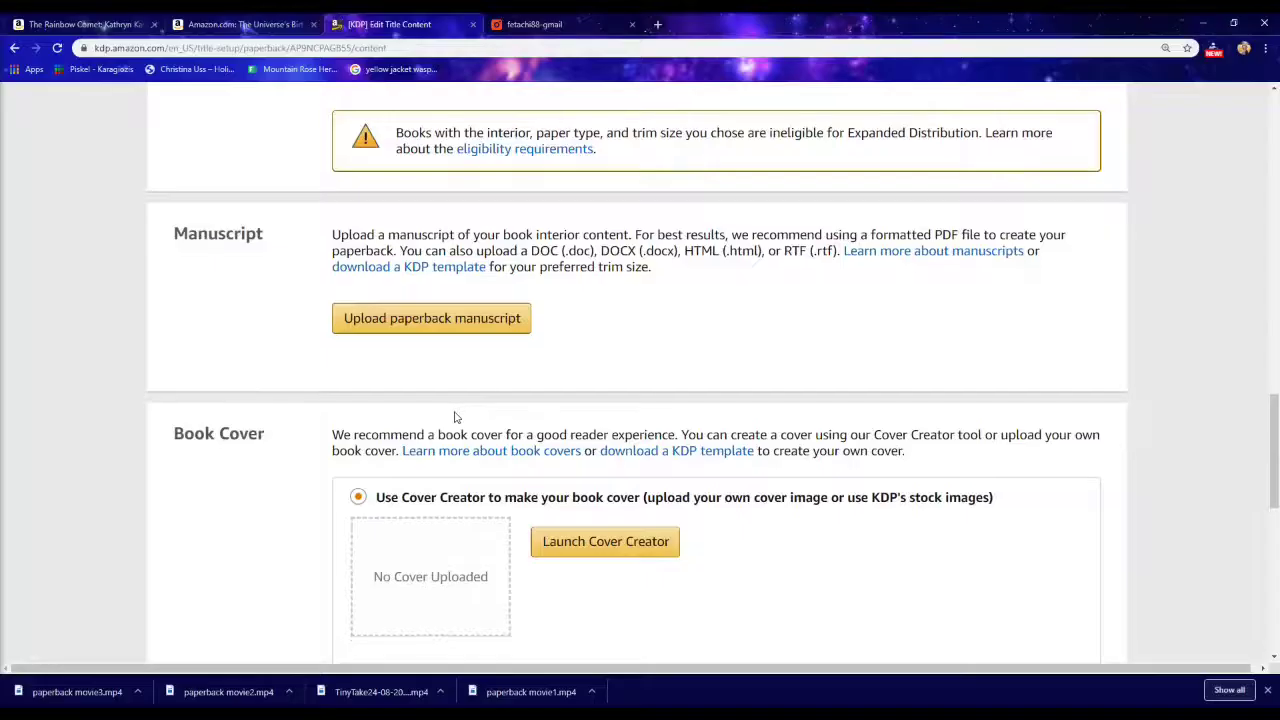
# Step: Choose to upload an existing print-ready PDF as the book cover and upload the Comet Cover1 file
pyautogui.scroll(-2, 515, 396)
pyautogui.scroll(-1, 515, 396)
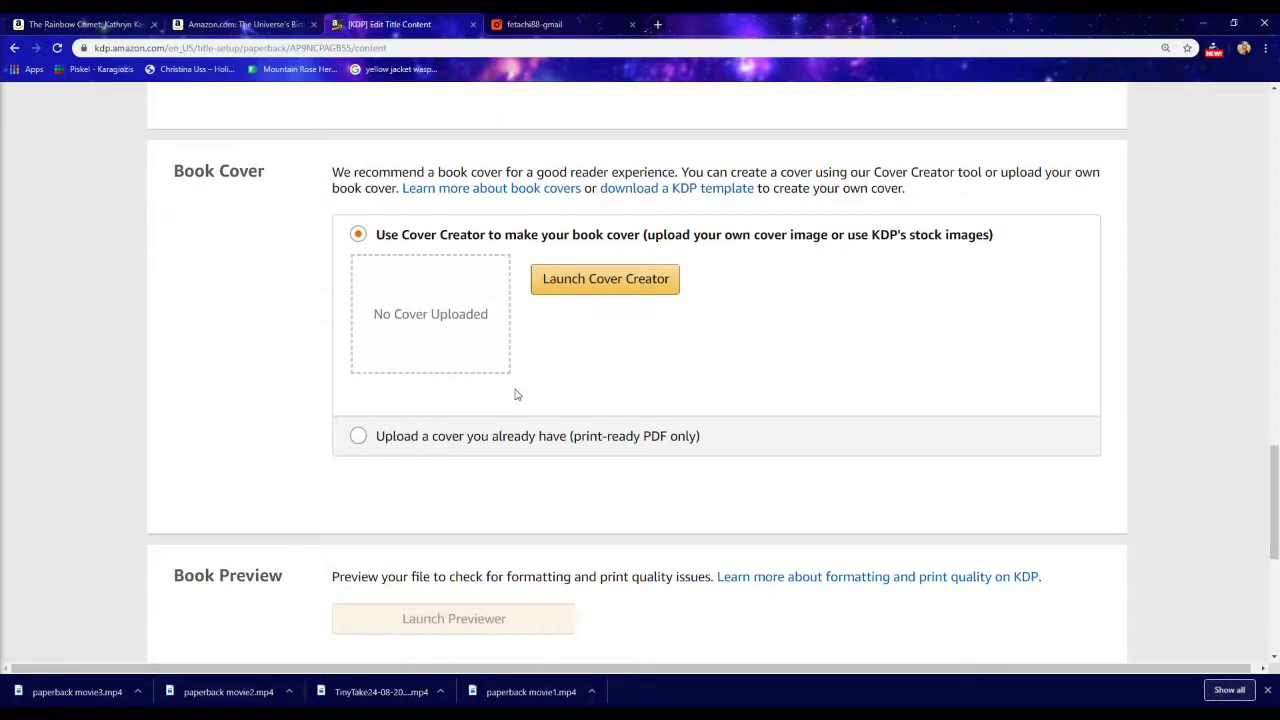
pyautogui.scroll(-2, 515, 394)
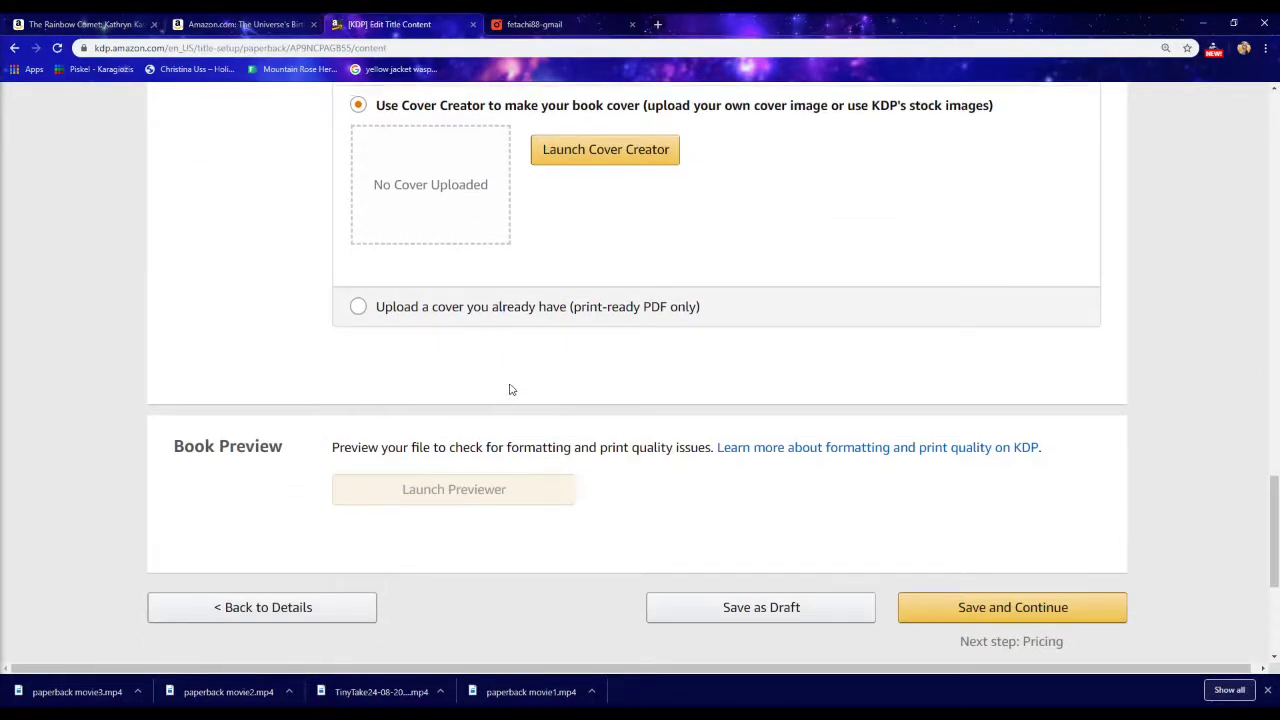
pyautogui.scroll(2, 512, 392)
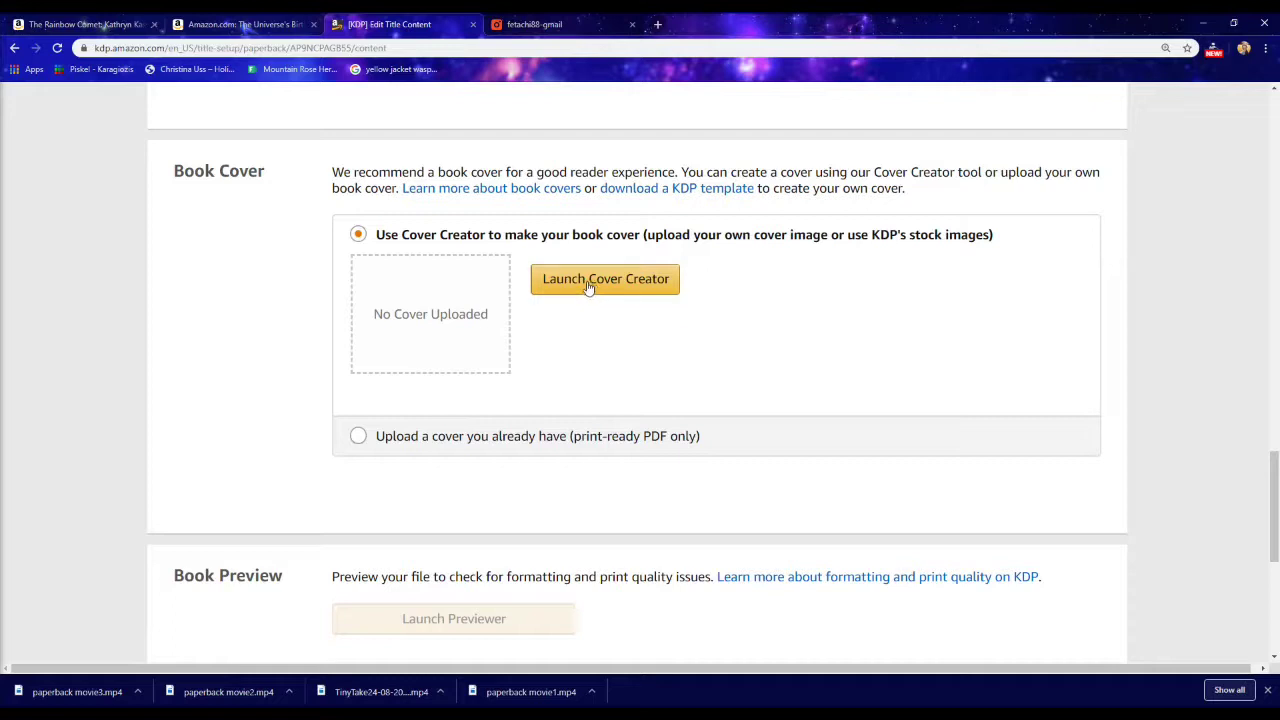
pyautogui.click(358, 436)
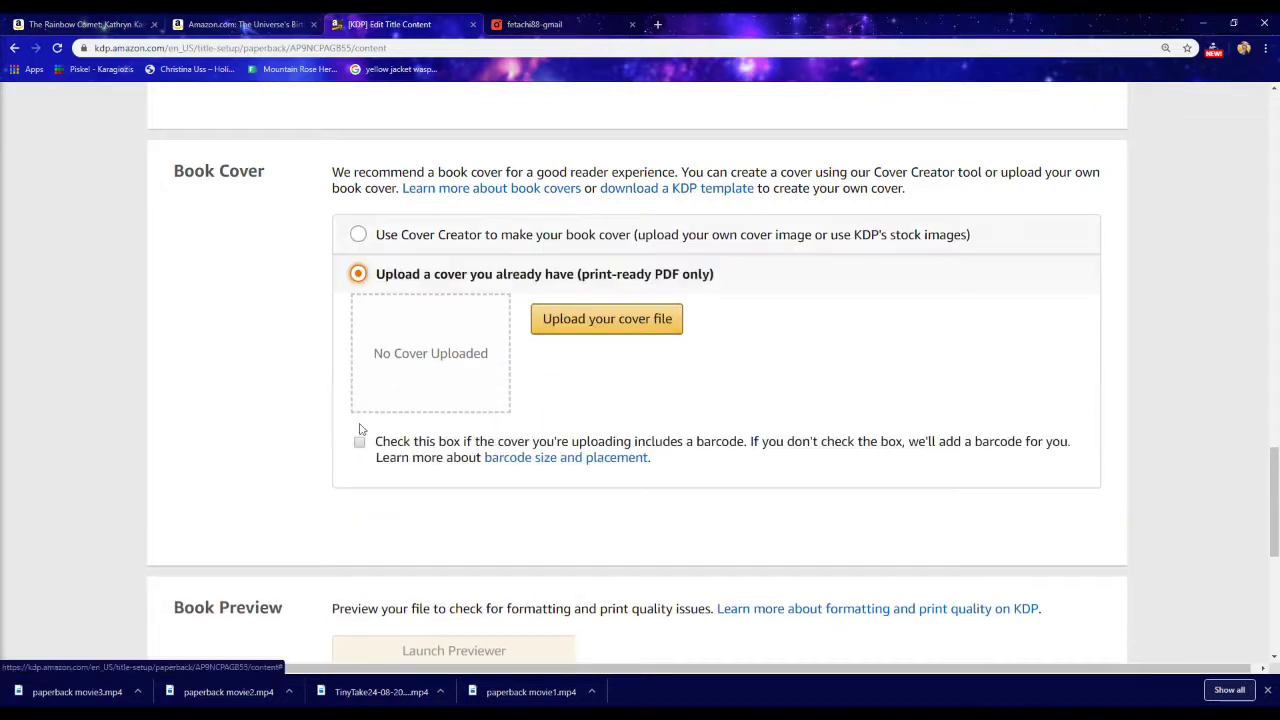
pyautogui.click(583, 323)
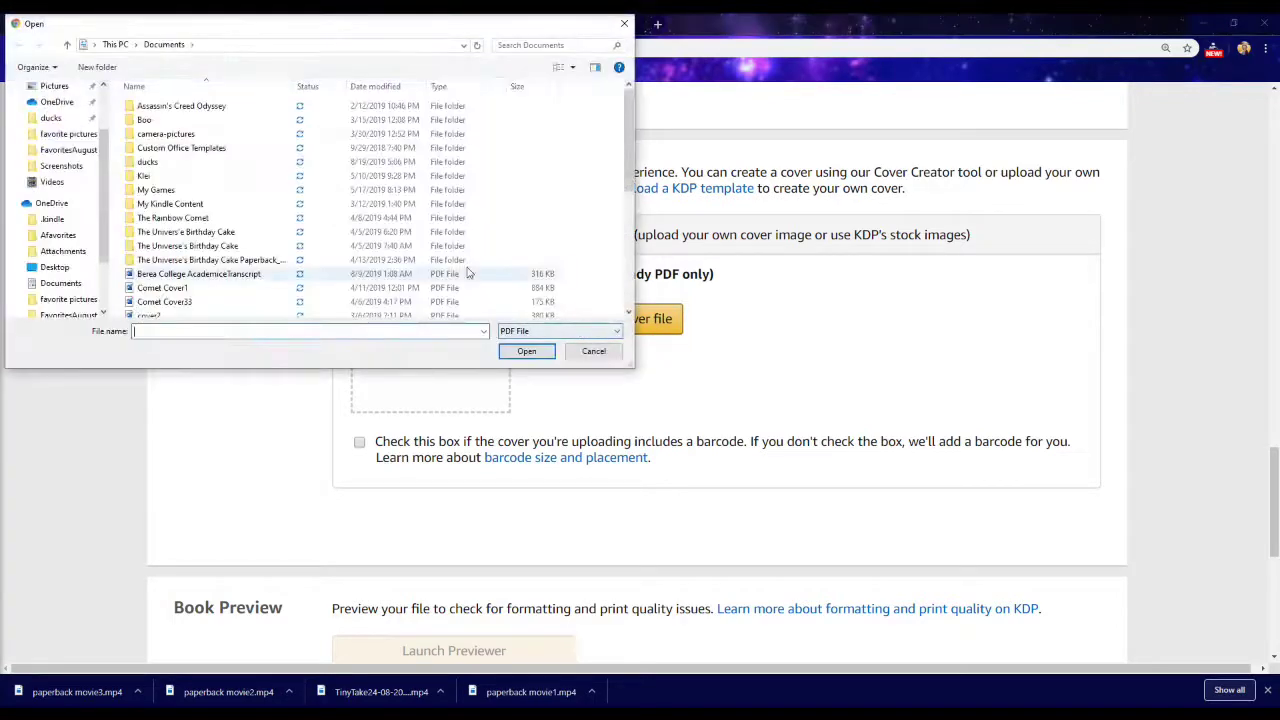
pyautogui.doubleClick(162, 287)
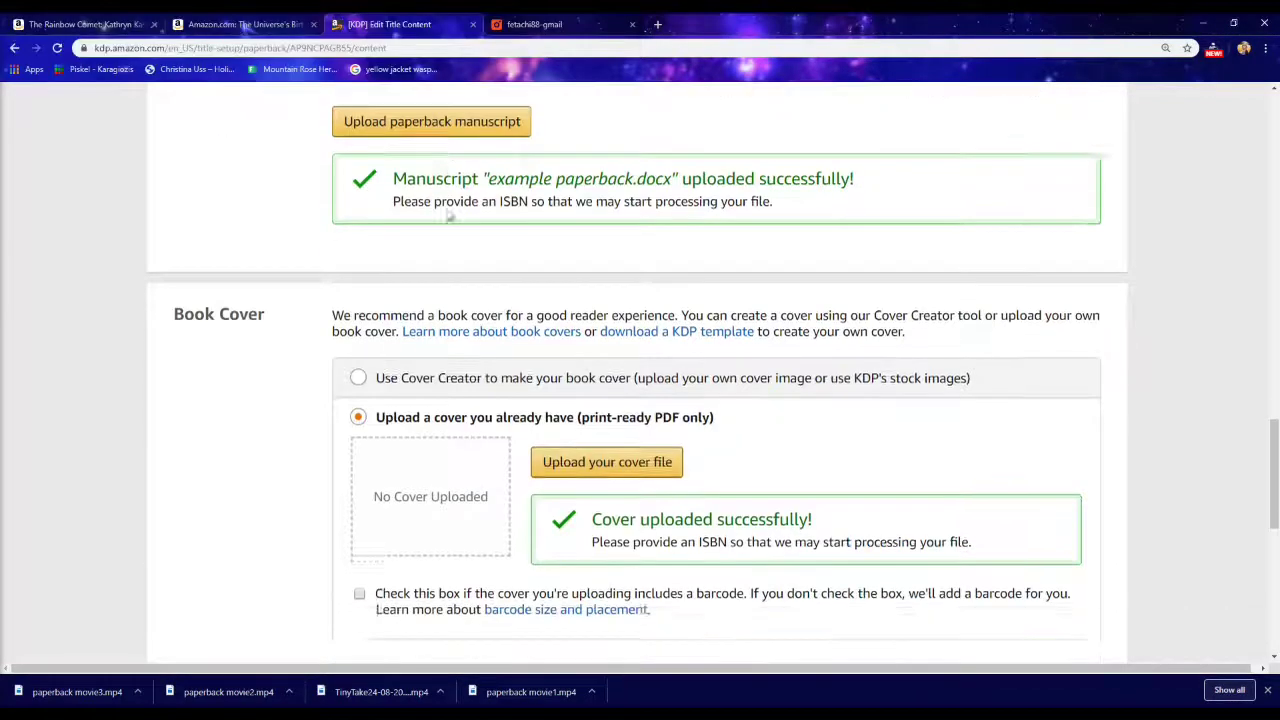
# Step: Save the paperback's content page and continue to the Pricing stage, leaving the cover's barcode option unselected
pyautogui.scroll(-5, 450, 225)
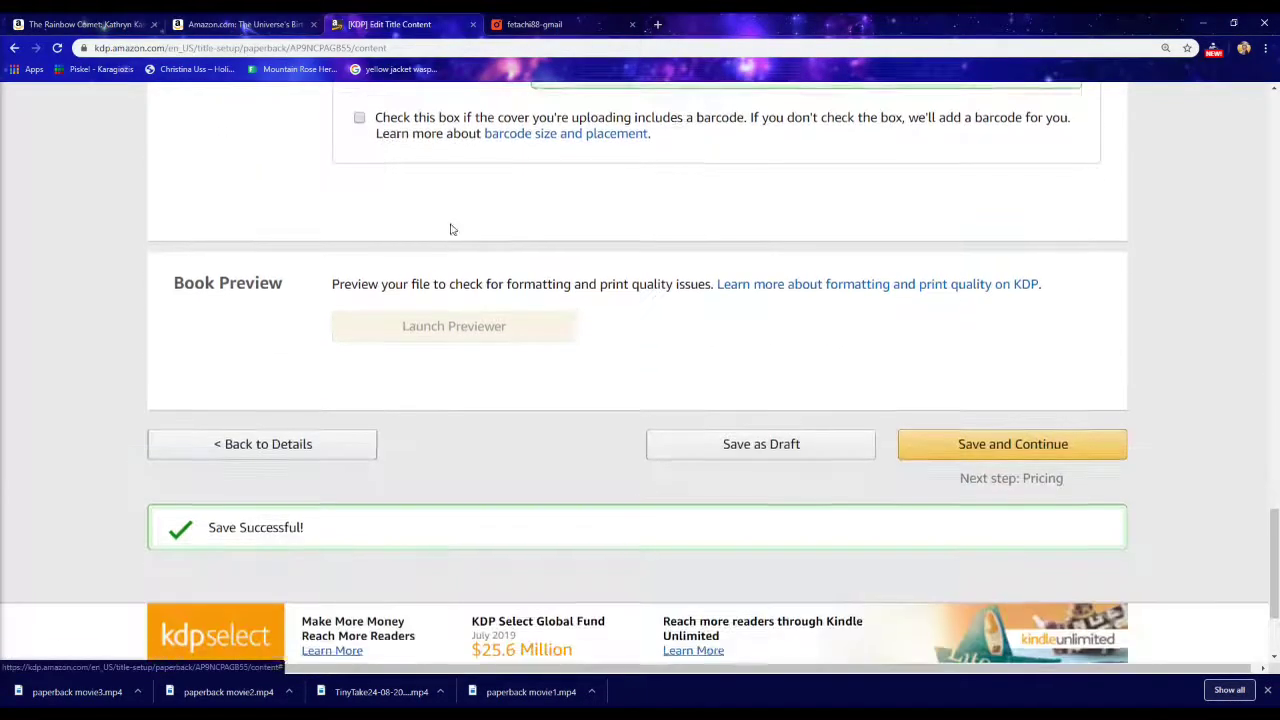
pyautogui.click(975, 444)
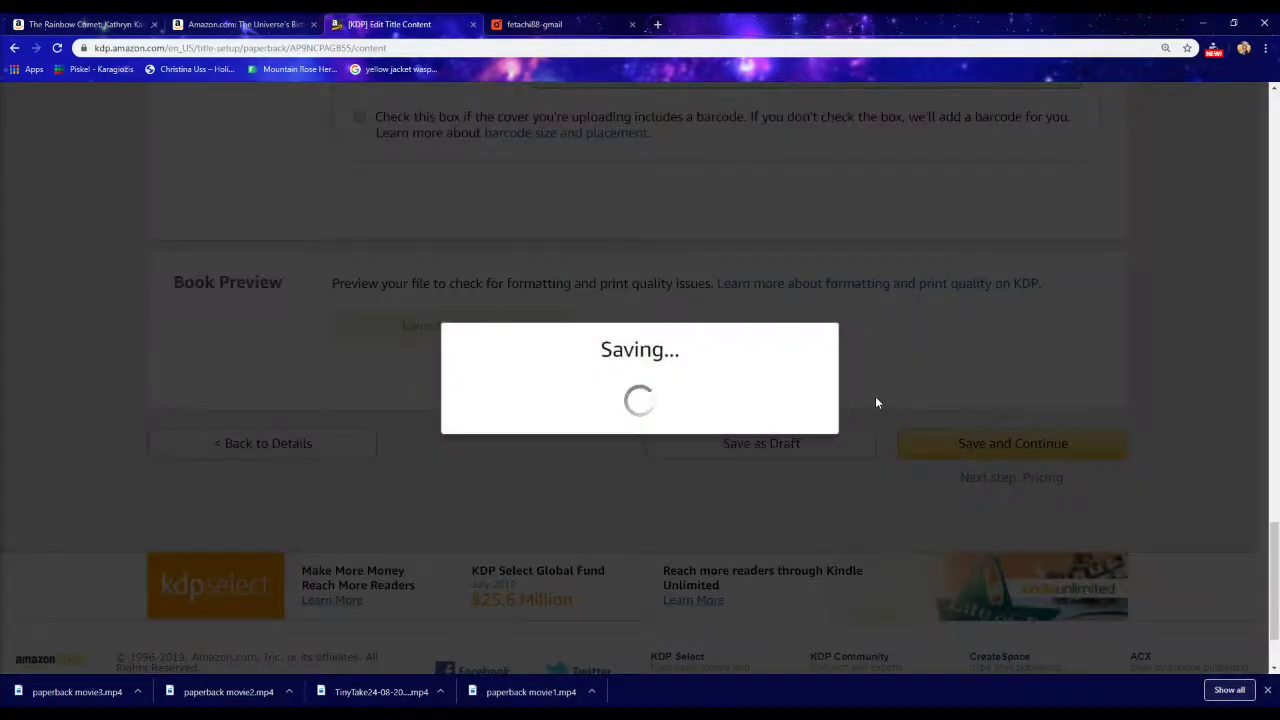